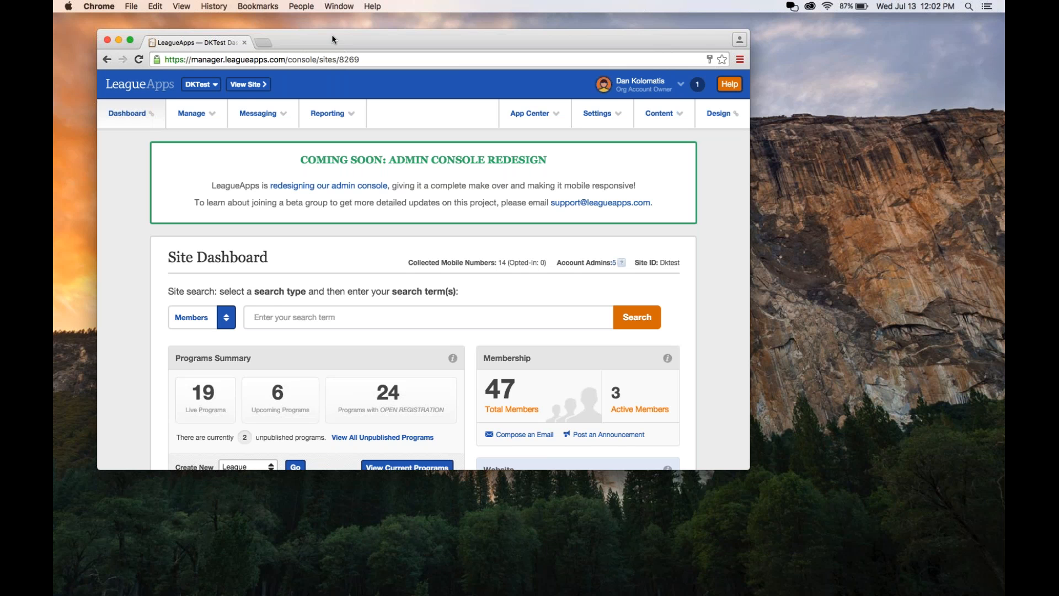
Step: From the list of all programs, start a new event and mark it as a Group Program
{"action": "left_click_drag", "start_coordinate": [332, 39], "coordinate": [369, 35]}
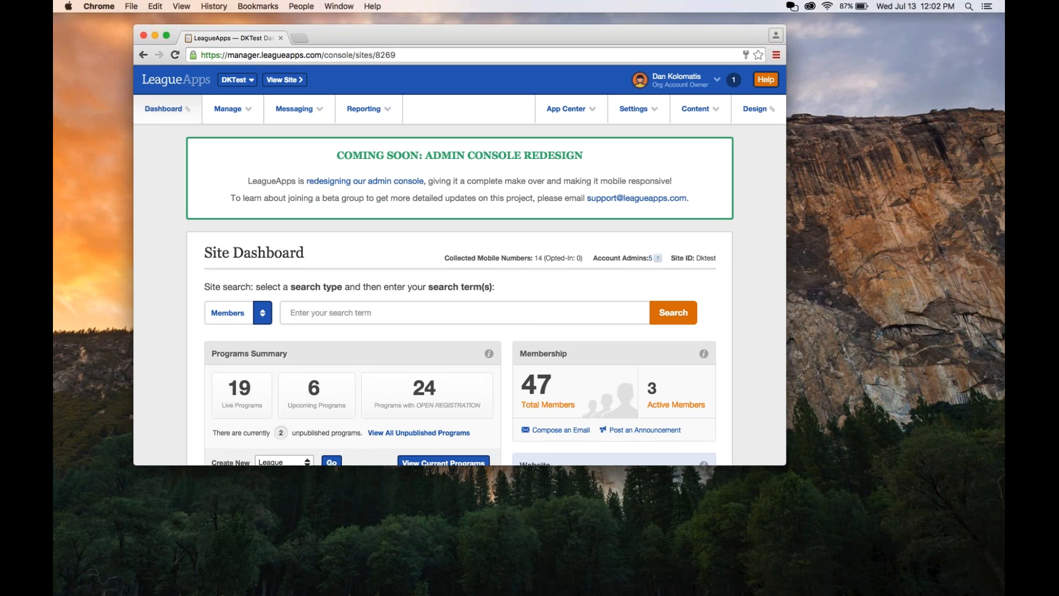
{"action": "left_click", "coordinate": [249, 110]}
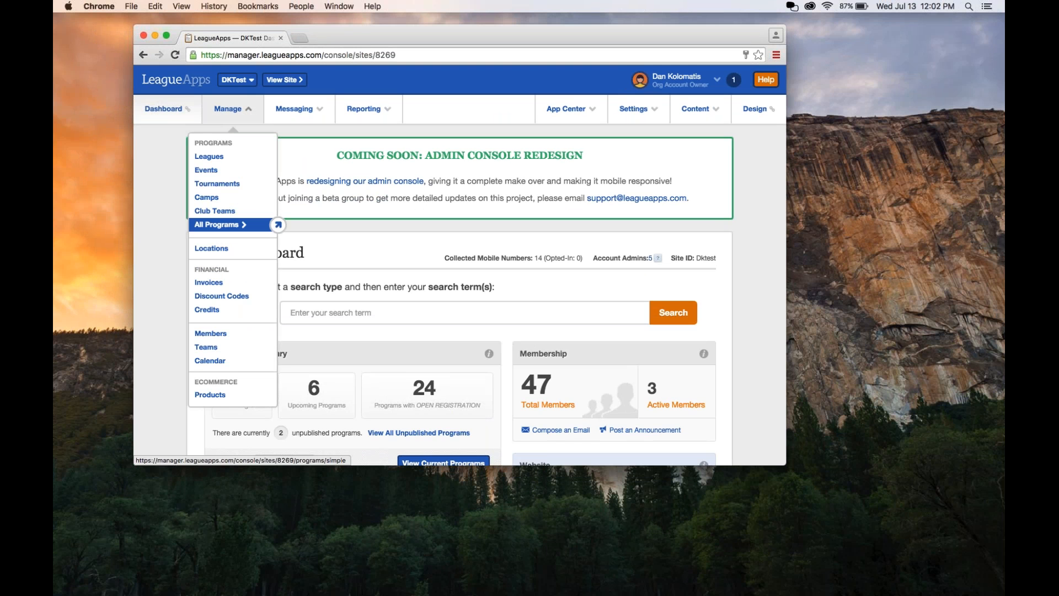
{"action": "left_click", "coordinate": [277, 223]}
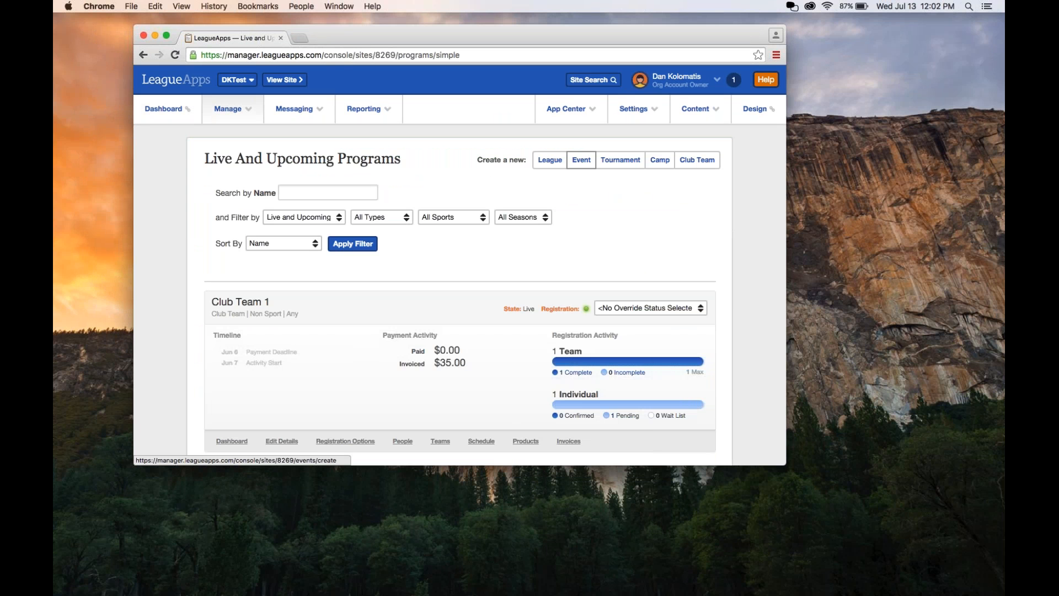
{"action": "left_click", "coordinate": [581, 160]}
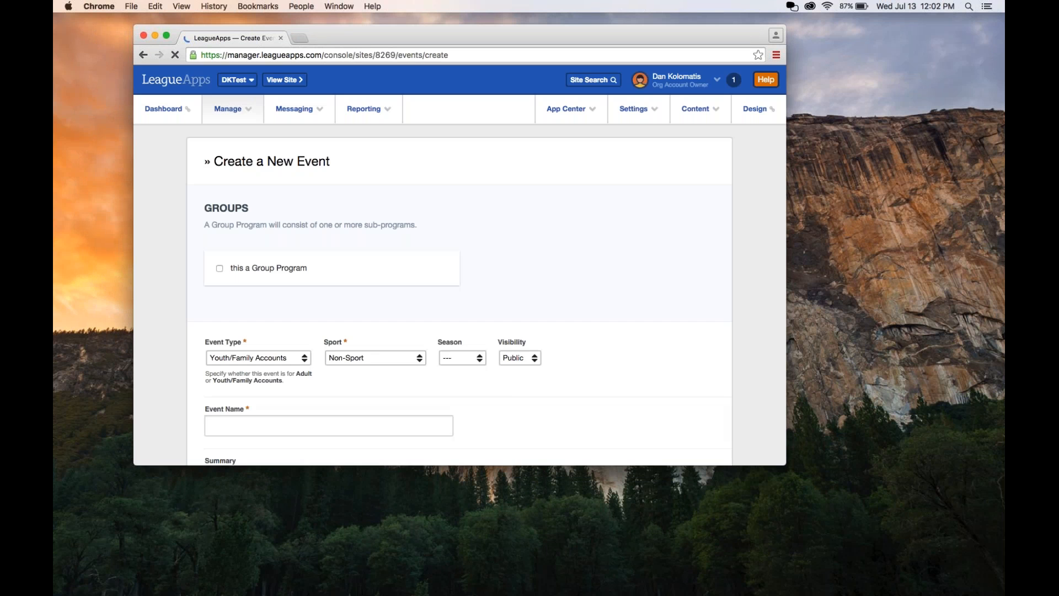
{"action": "left_click", "coordinate": [220, 268]}
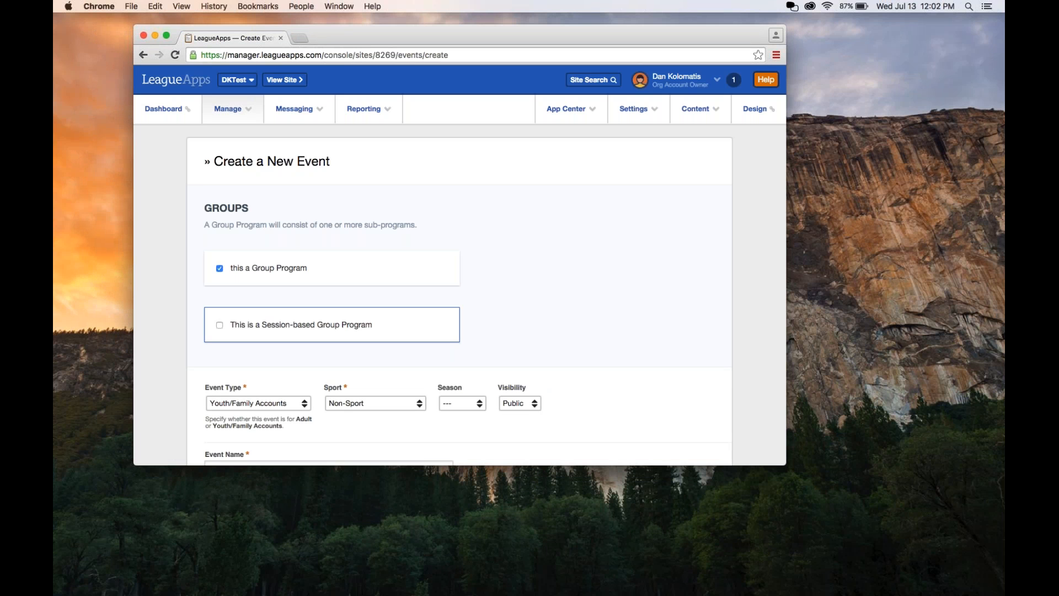
Step: Set the event's sport to Lacrosse and its season to Fall
{"action": "scroll", "coordinate": [331, 324], "scroll_direction": "down", "scroll_amount": 5}
{"action": "left_click", "coordinate": [380, 280]}
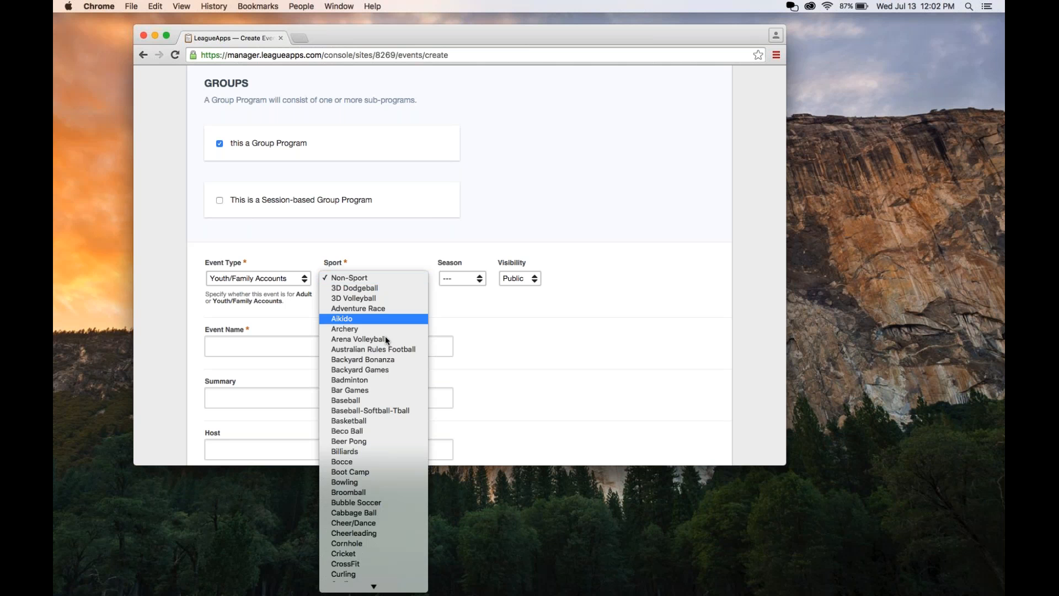
{"action": "scroll", "coordinate": [386, 336], "scroll_direction": "down", "scroll_amount": 4}
{"action": "scroll", "coordinate": [384, 346], "scroll_direction": "down", "scroll_amount": 10}
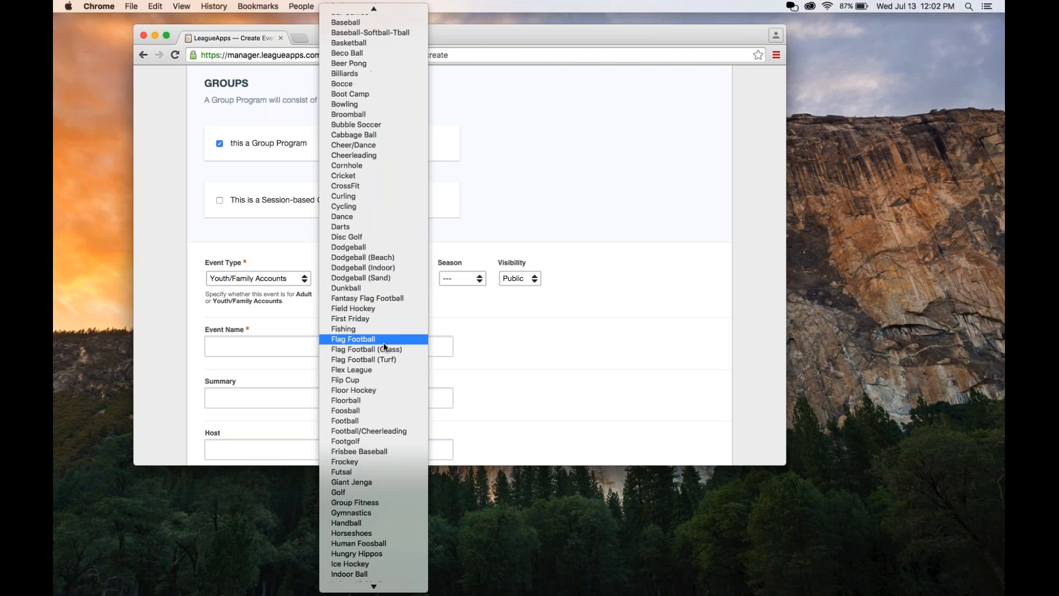
{"action": "scroll", "coordinate": [385, 380], "scroll_direction": "down", "scroll_amount": 8}
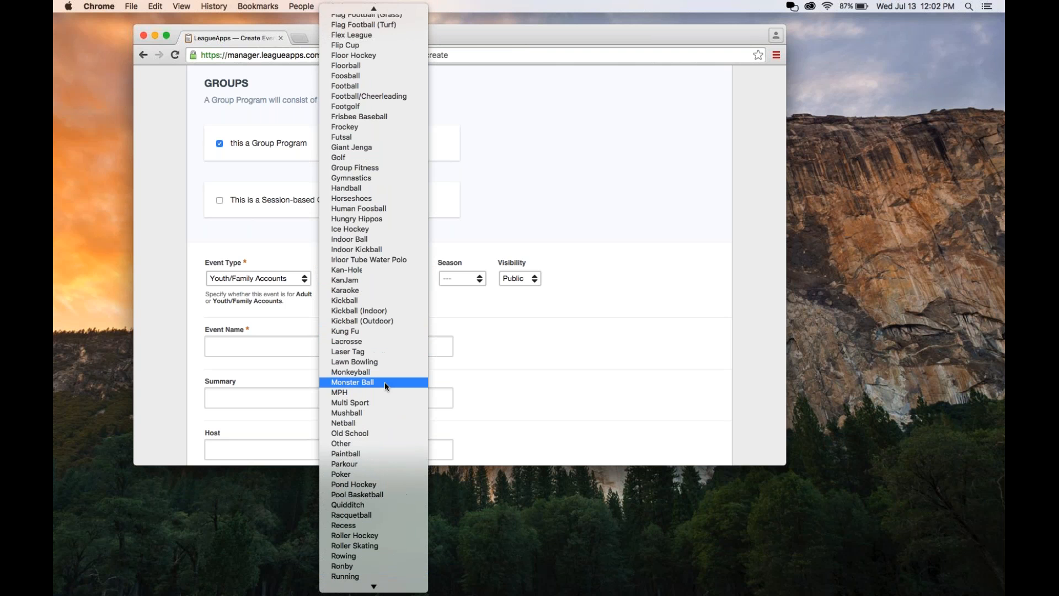
{"action": "left_click", "coordinate": [363, 331]}
{"action": "left_click", "coordinate": [462, 278]}
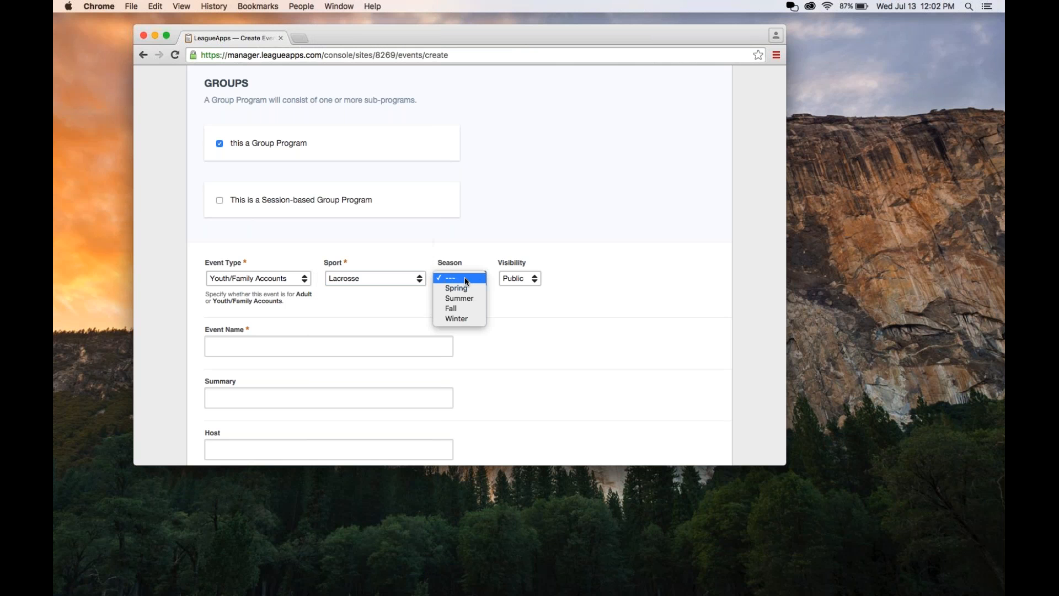
{"action": "left_click", "coordinate": [458, 310]}
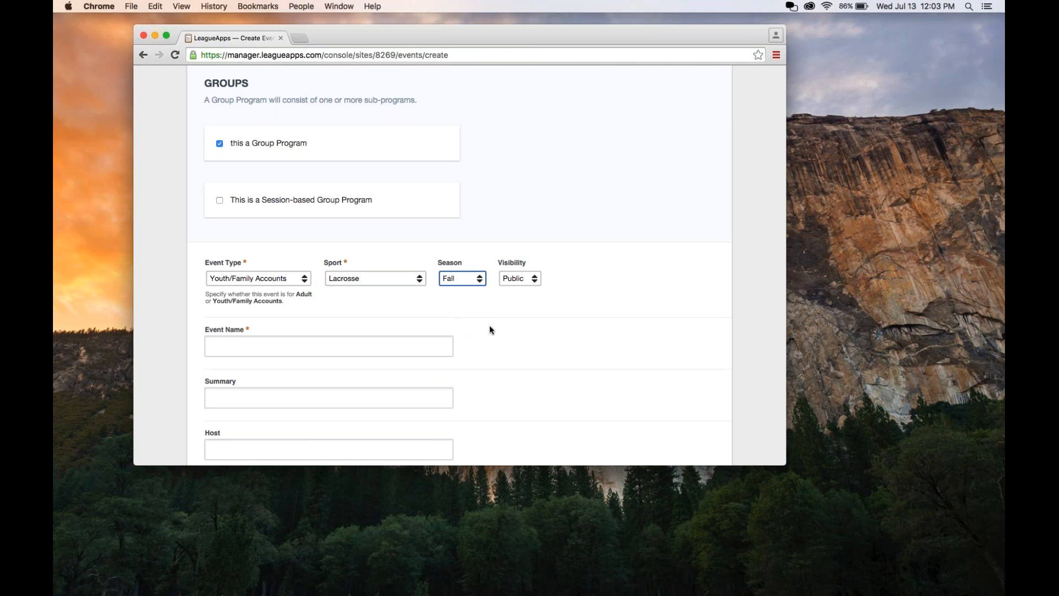
Step: Fill in the event name with the two organizers' first names followed by "Tryouts"
{"action": "scroll", "coordinate": [489, 325], "scroll_direction": "down", "scroll_amount": 5}
{"action": "key", "text": "Tab"}
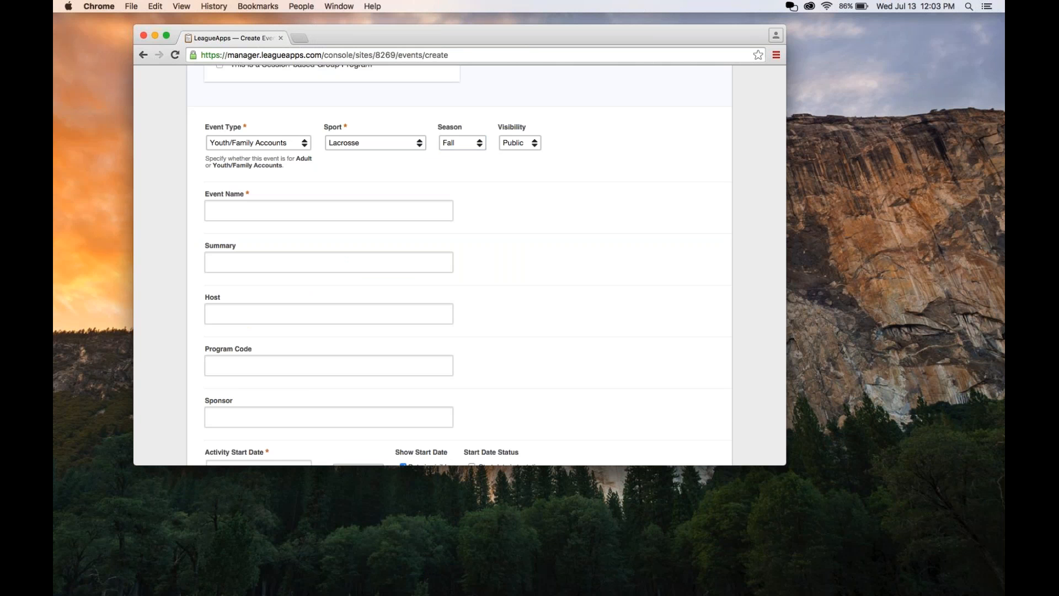
{"action": "left_click", "coordinate": [262, 210]}
{"action": "type", "text": "Dan "}
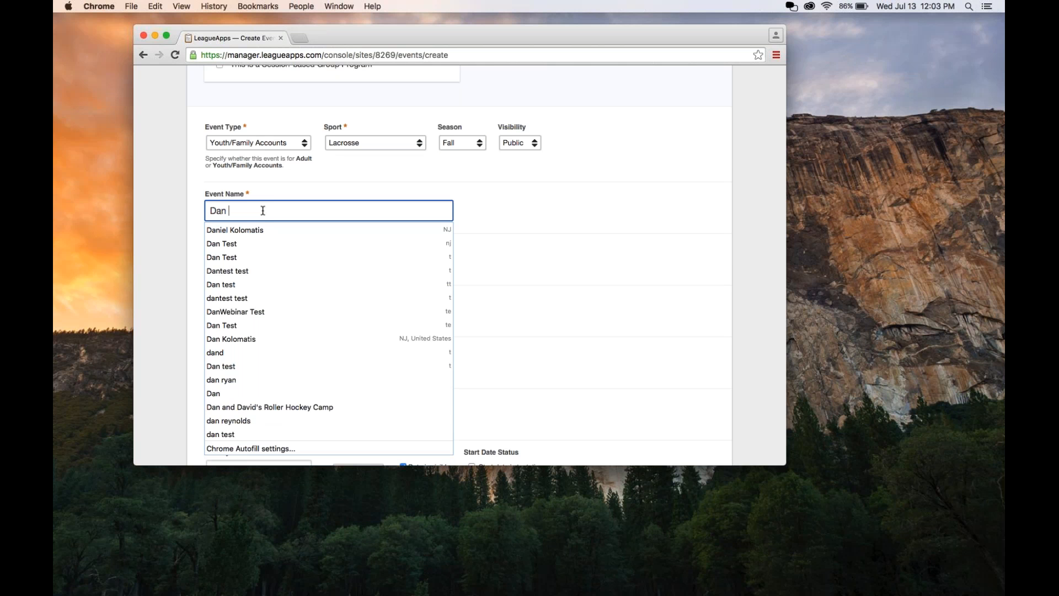
{"action": "type", "text": "& David"}
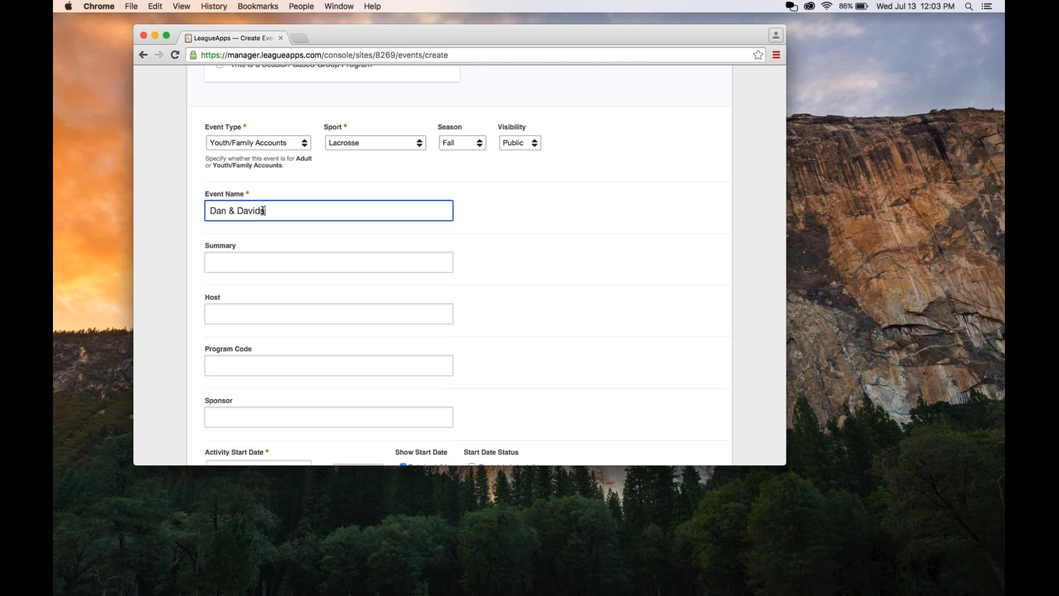
{"action": "type", "text": "'s Tryouts"}
{"action": "key", "text": "Tab"}
Step: Set the event's activity start date to 07/20/2016
{"action": "scroll", "coordinate": [266, 182], "scroll_direction": "down", "scroll_amount": 2}
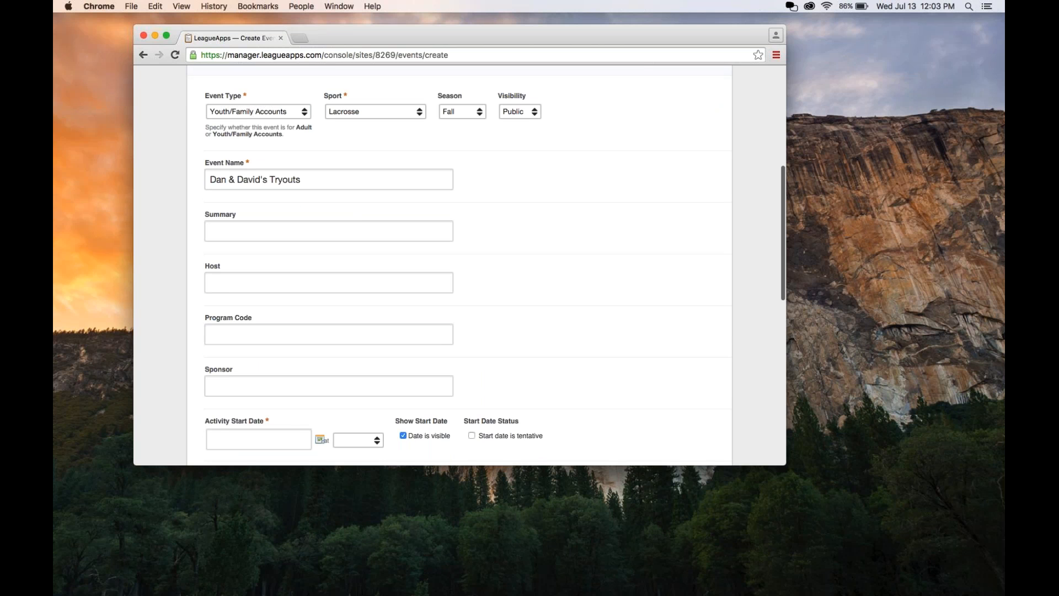
{"action": "scroll", "coordinate": [360, 208], "scroll_direction": "down", "scroll_amount": 8}
{"action": "scroll", "coordinate": [360, 208], "scroll_direction": "down", "scroll_amount": 4}
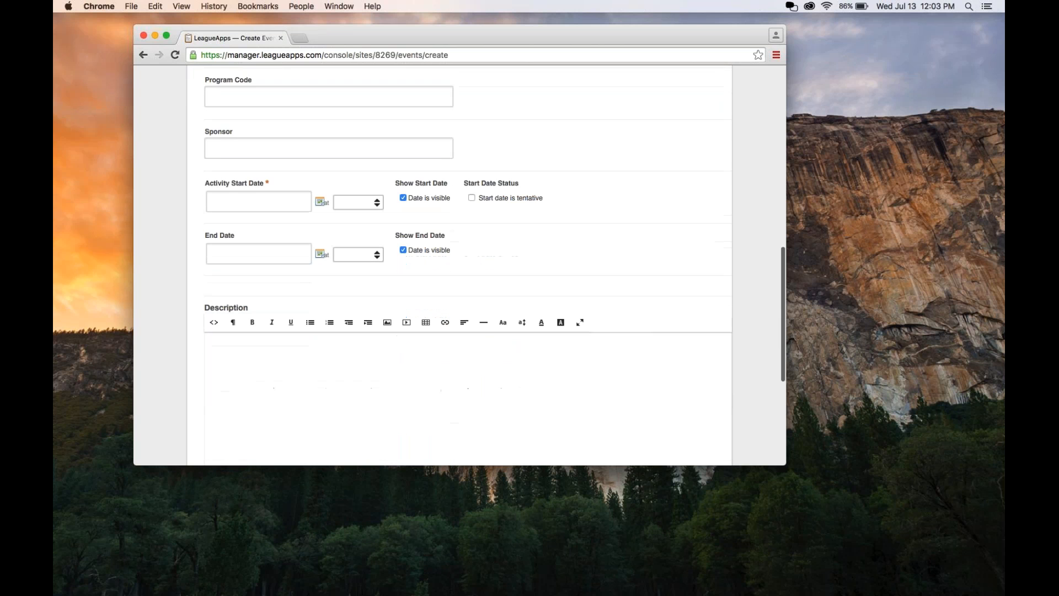
{"action": "left_click", "coordinate": [264, 202]}
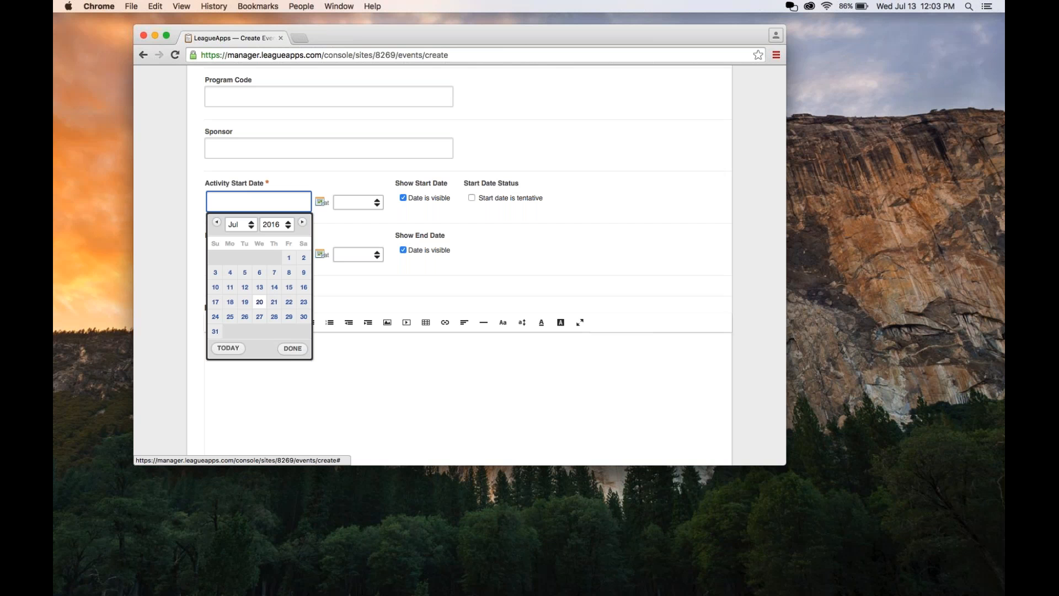
{"action": "left_click", "coordinate": [260, 302]}
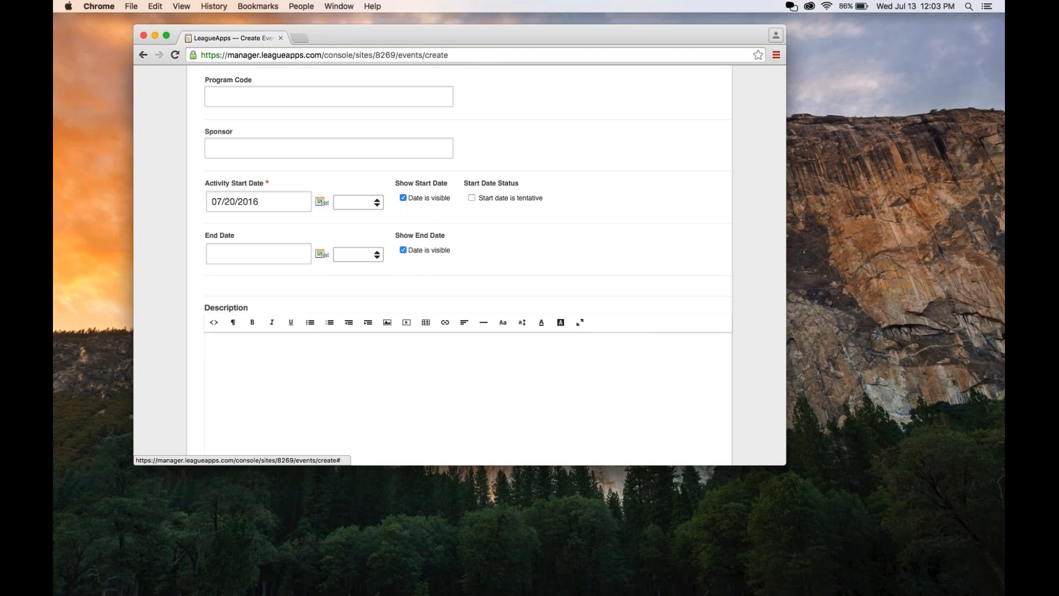
Step: Change the event's activity start date to 07/13/2016 and back to 07/20/2016
{"action": "scroll", "coordinate": [261, 303], "scroll_direction": "down", "scroll_amount": 3}
{"action": "scroll", "coordinate": [262, 303], "scroll_direction": "up", "scroll_amount": 1}
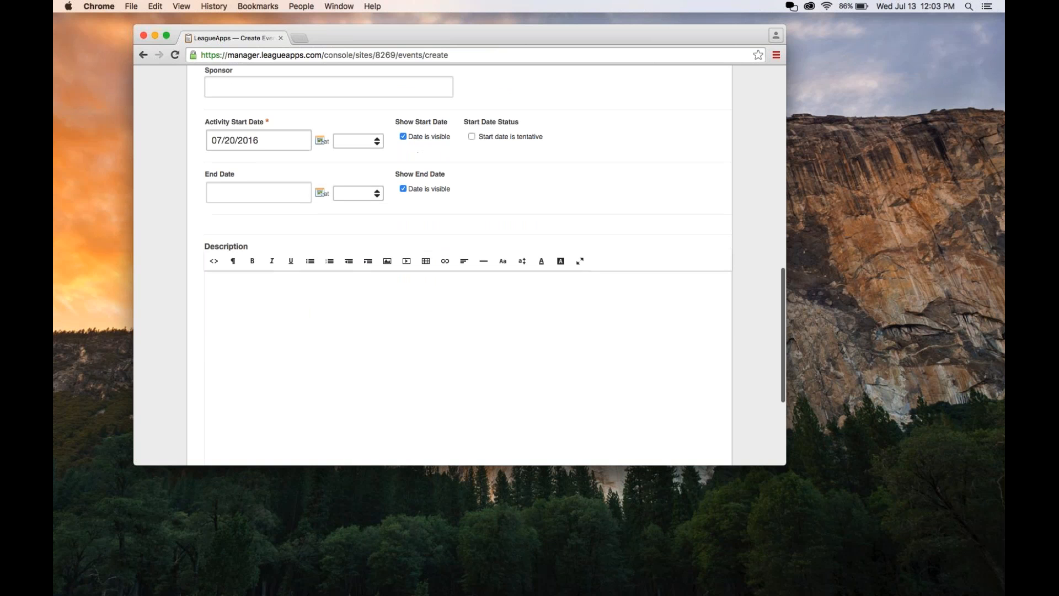
{"action": "left_click", "coordinate": [265, 140]}
{"action": "left_click", "coordinate": [259, 225]}
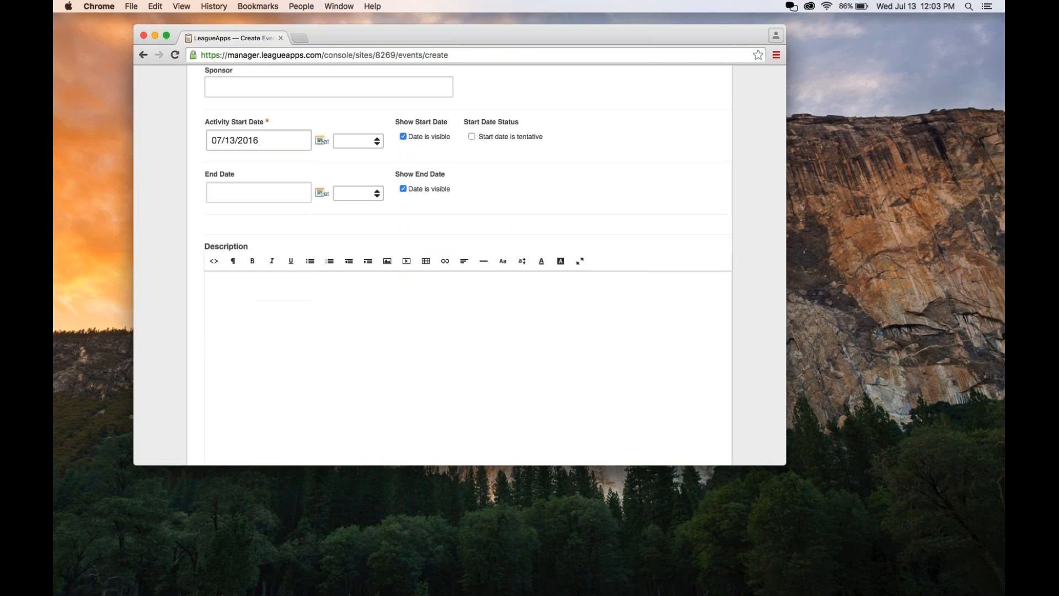
{"action": "left_click", "coordinate": [263, 141]}
{"action": "left_click", "coordinate": [260, 240]}
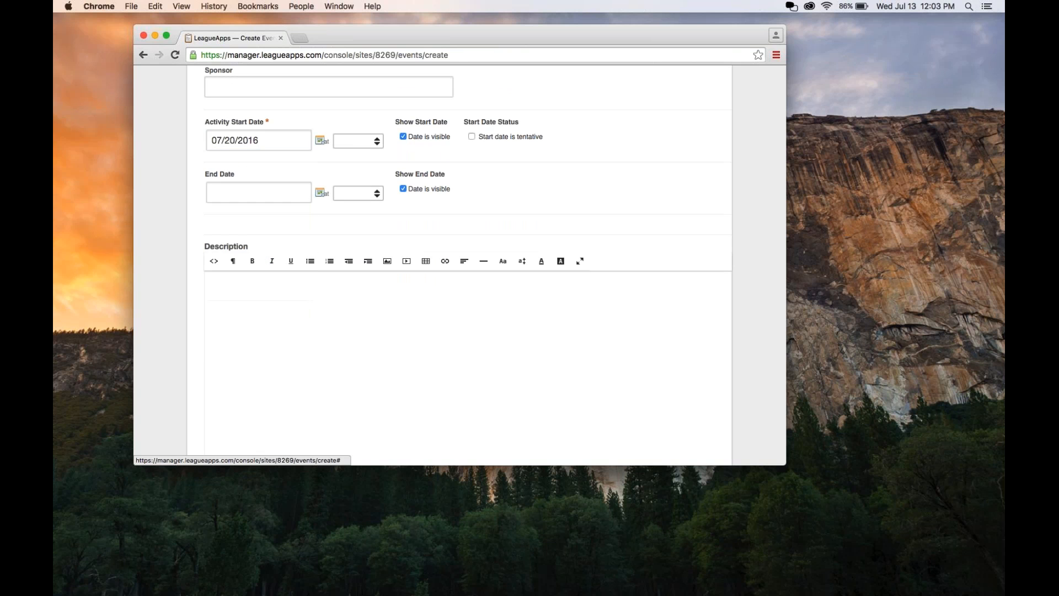
Step: Create the group event and start a new sub-program under it
{"action": "scroll", "coordinate": [260, 241], "scroll_direction": "down", "scroll_amount": 3}
{"action": "scroll", "coordinate": [260, 295], "scroll_direction": "down", "scroll_amount": 3}
{"action": "left_click", "coordinate": [241, 364]}
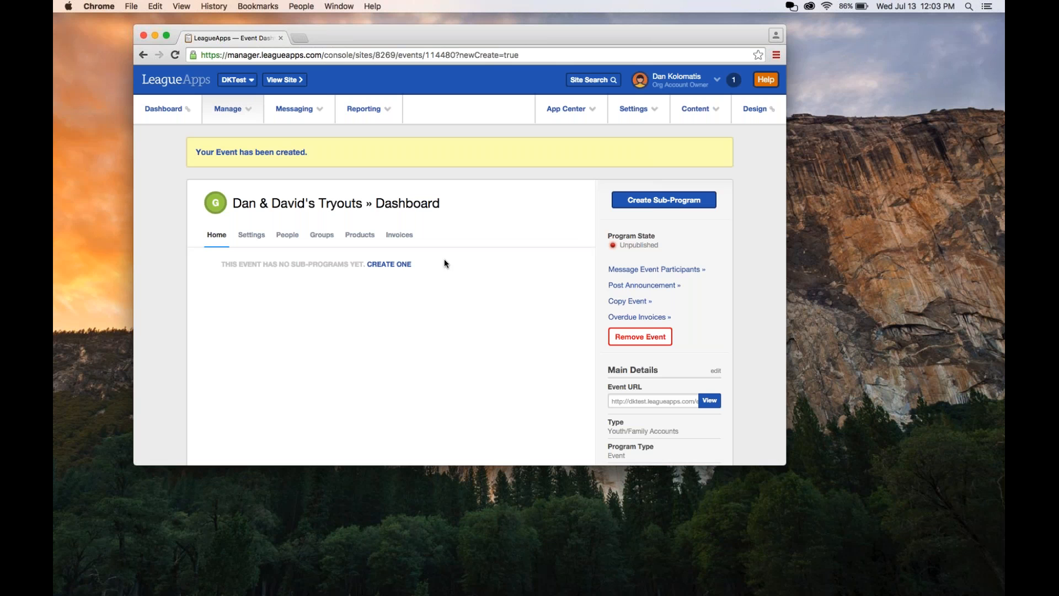
{"action": "left_click", "coordinate": [400, 265]}
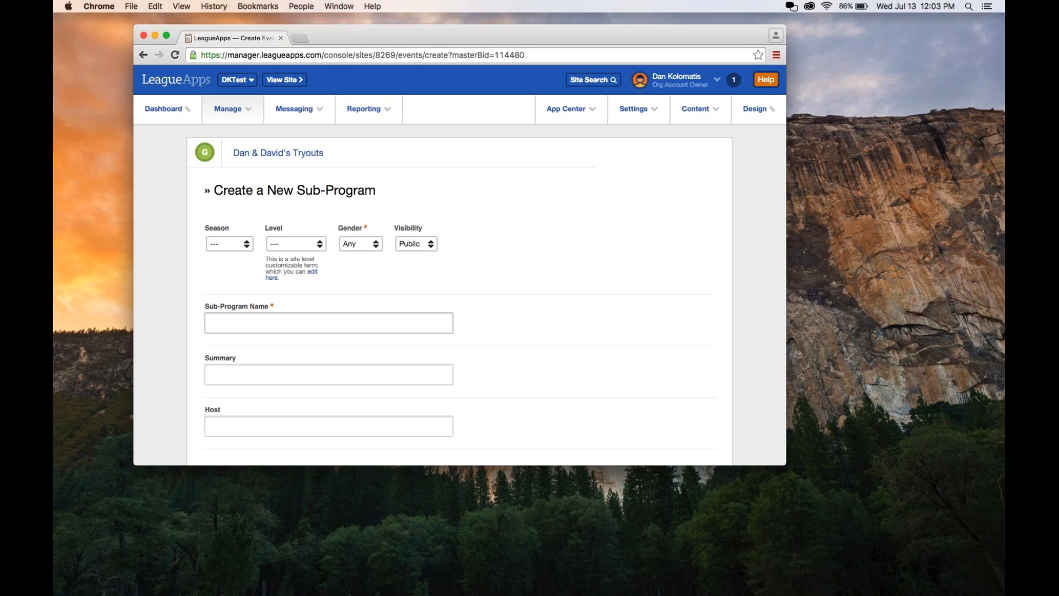
Step: Name the sub-program 10U and set its season to Fall and its level to Novice
{"action": "left_click", "coordinate": [329, 323]}
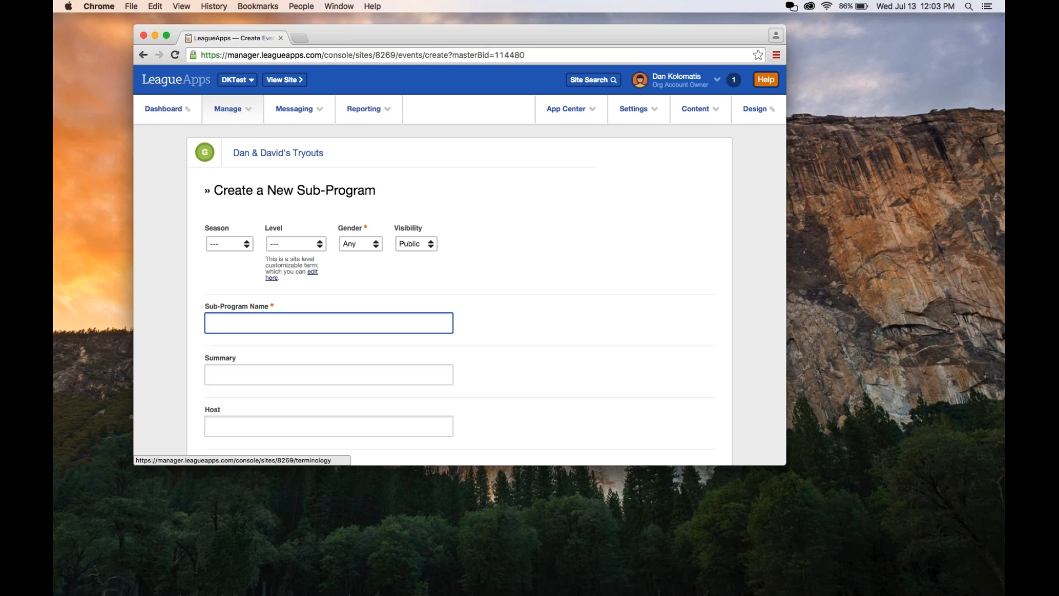
{"action": "type", "text": "10U"}
{"action": "left_click", "coordinate": [229, 243]}
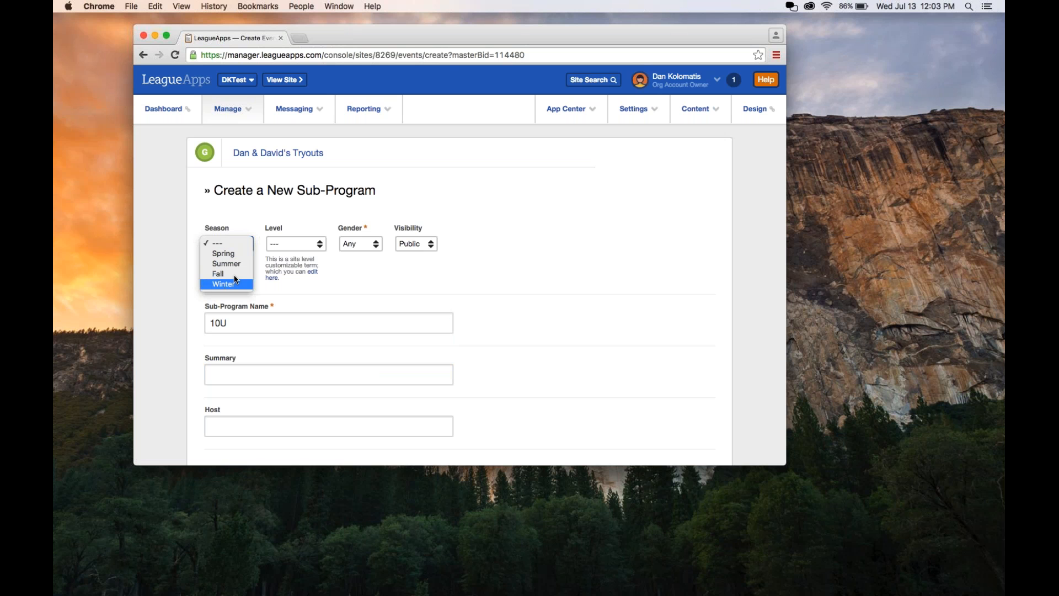
{"action": "left_click", "coordinate": [237, 274]}
{"action": "left_click", "coordinate": [318, 243]}
{"action": "left_click", "coordinate": [293, 253]}
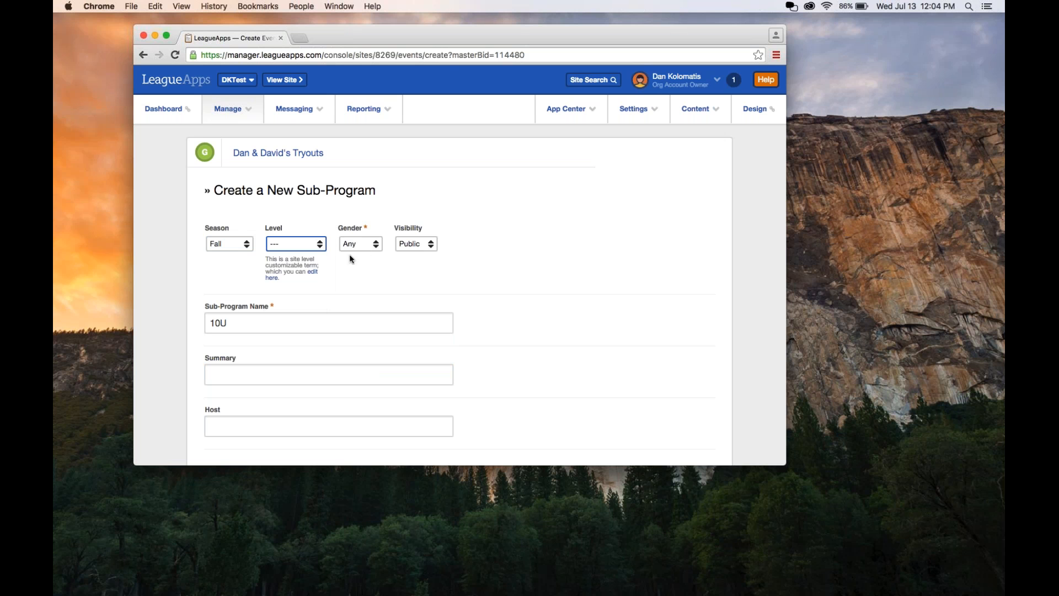
{"action": "left_click", "coordinate": [358, 243]}
{"action": "left_click", "coordinate": [436, 274]}
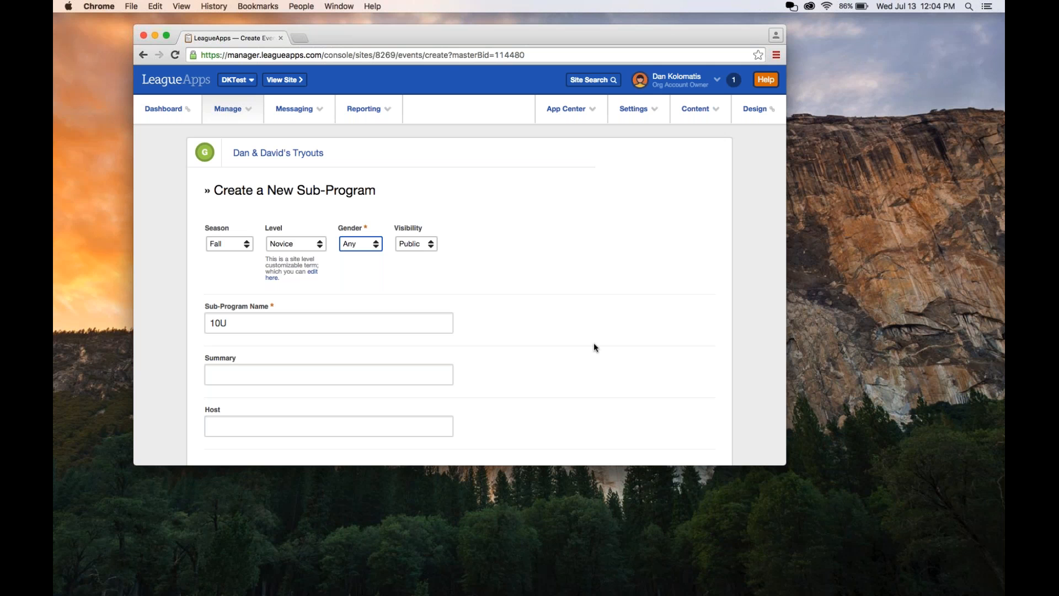
Step: Set the sub-program's activity start date to 07/20/2016
{"action": "scroll", "coordinate": [502, 268], "scroll_direction": "down", "scroll_amount": 5}
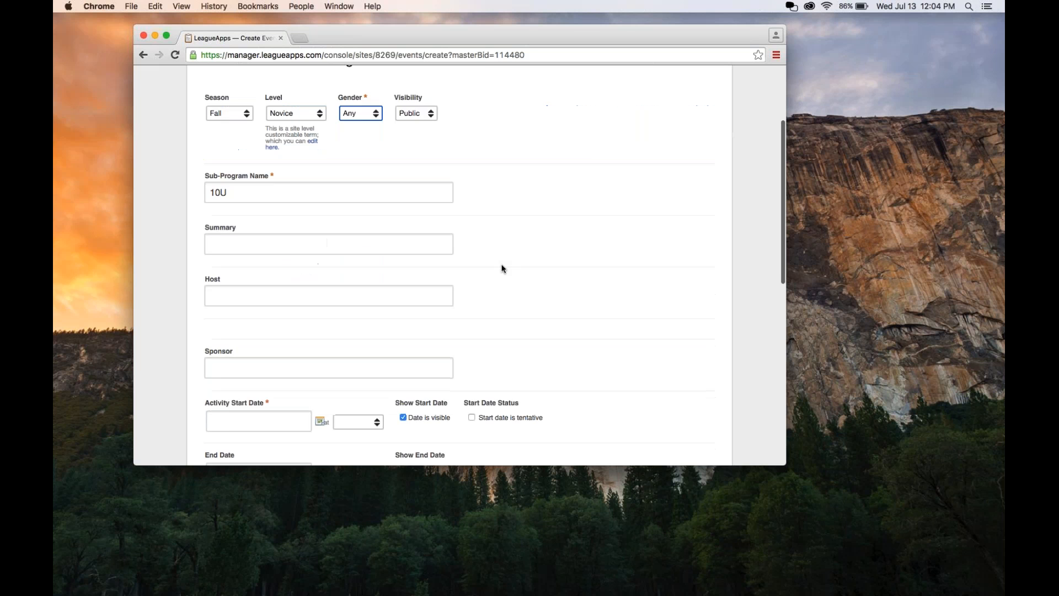
{"action": "left_click", "coordinate": [502, 268]}
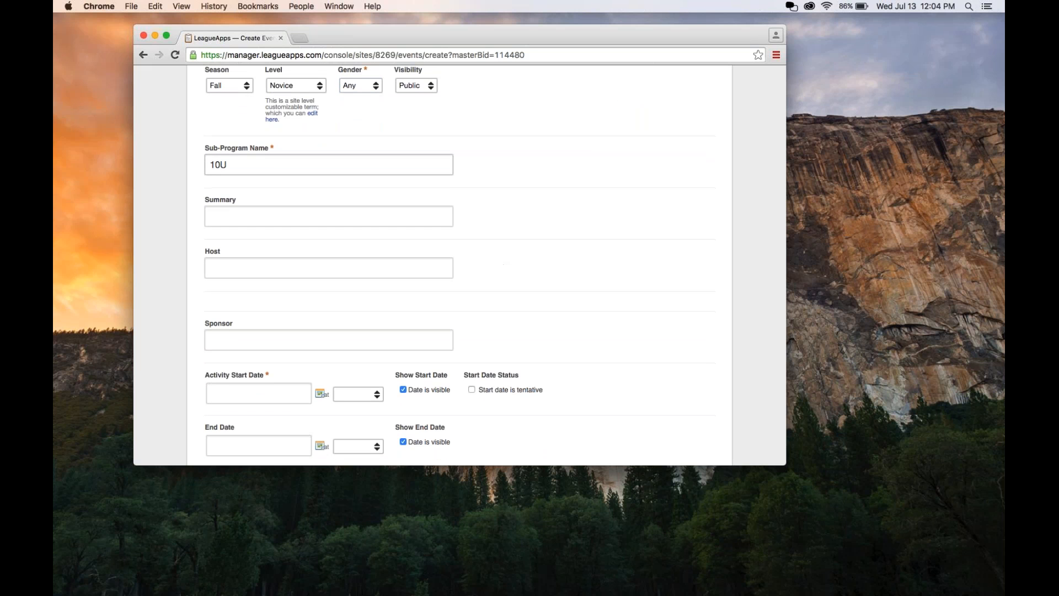
{"action": "scroll", "coordinate": [502, 269], "scroll_direction": "down", "scroll_amount": 3}
{"action": "left_click", "coordinate": [258, 302]}
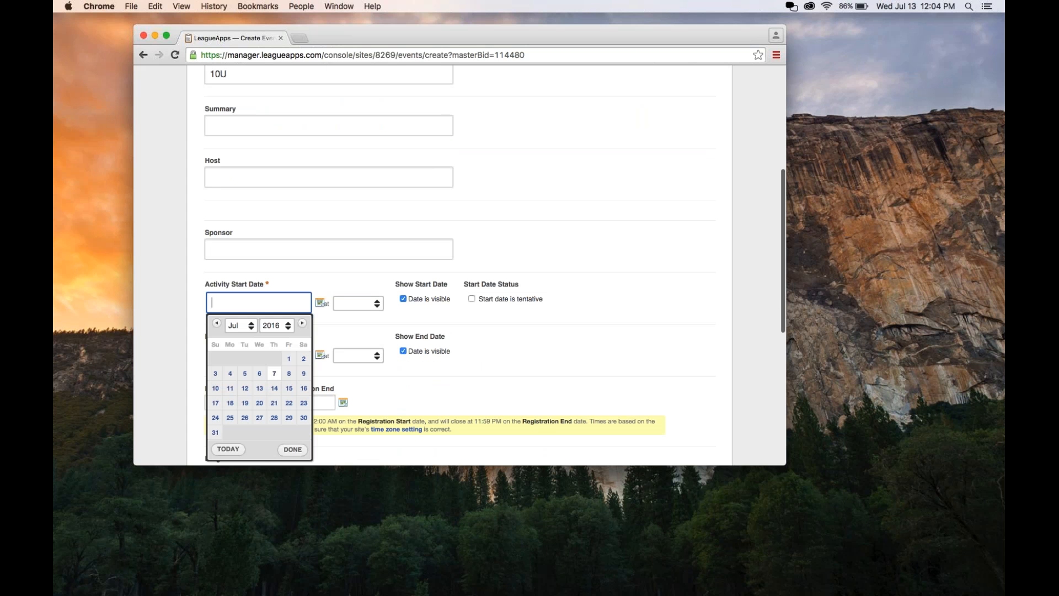
{"action": "left_click", "coordinate": [260, 404]}
Step: Set the sub-program's registration period from 07/13/2016 to 07/20/2016, and save it to continue to its registration options
{"action": "scroll", "coordinate": [260, 403], "scroll_direction": "down", "scroll_amount": 5}
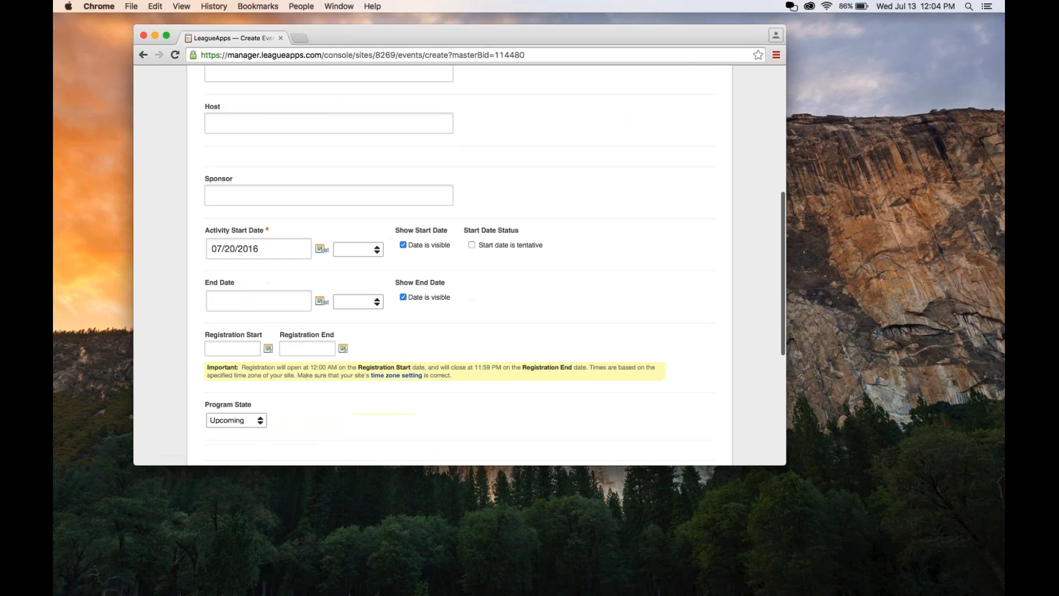
{"action": "scroll", "coordinate": [382, 300], "scroll_direction": "down", "scroll_amount": 3}
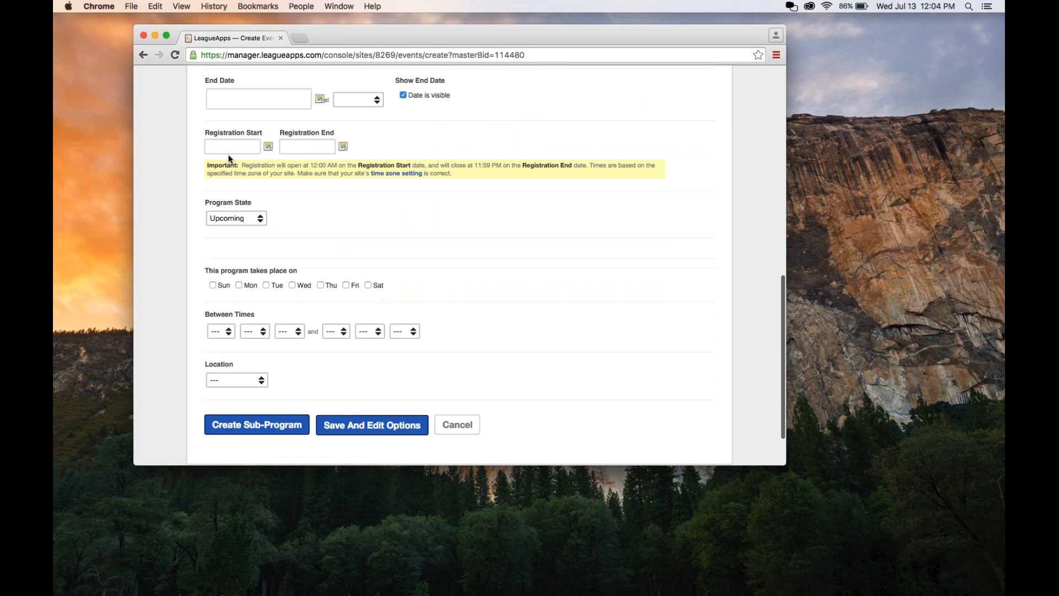
{"action": "left_click", "coordinate": [232, 146]}
{"action": "left_click", "coordinate": [258, 229]}
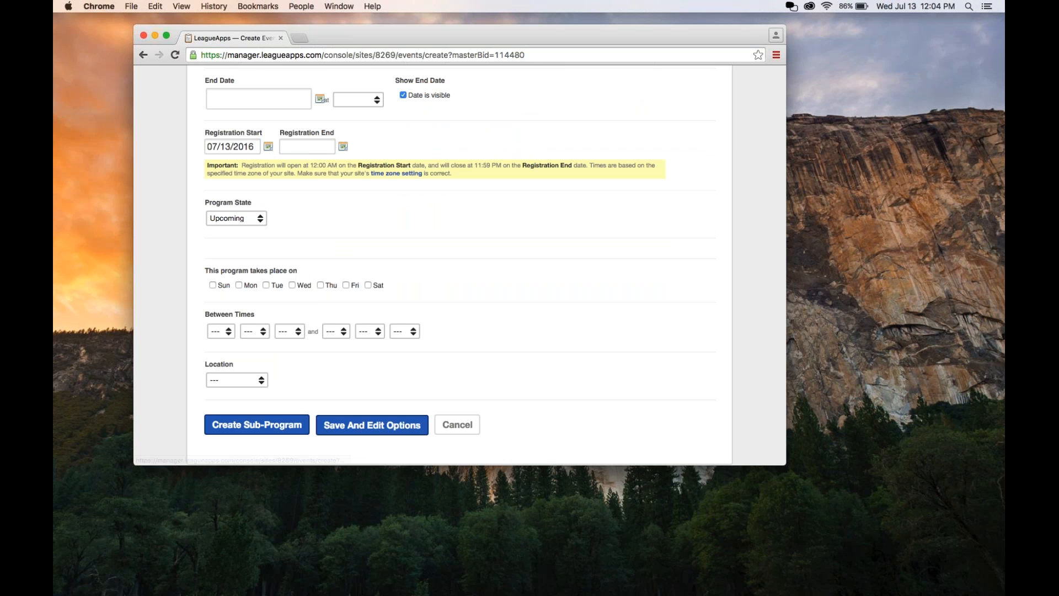
{"action": "left_click", "coordinate": [308, 146]}
{"action": "left_click", "coordinate": [333, 244]}
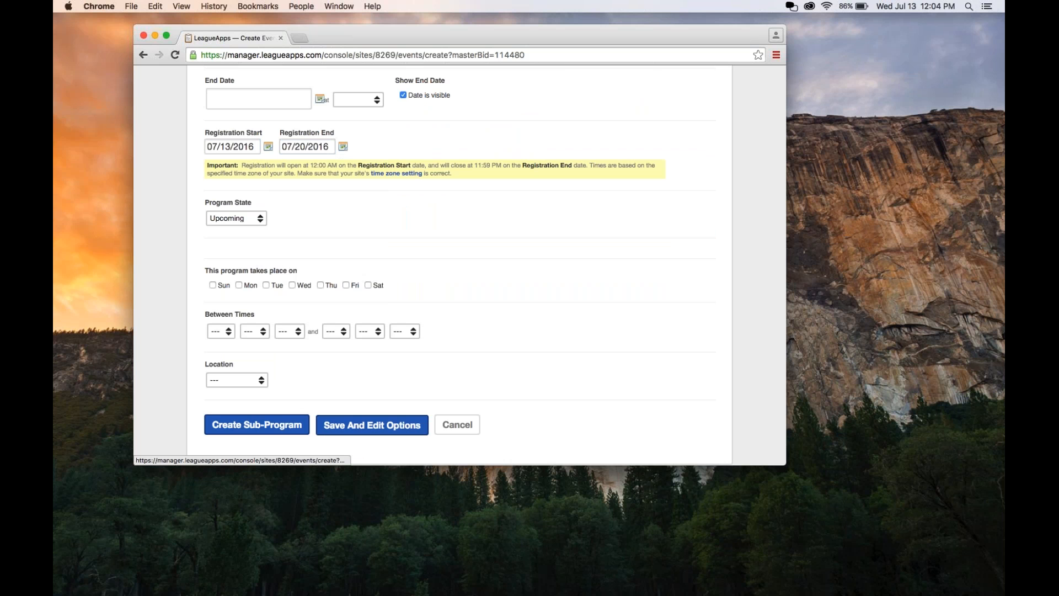
{"action": "scroll", "coordinate": [333, 244], "scroll_direction": "down", "scroll_amount": 2}
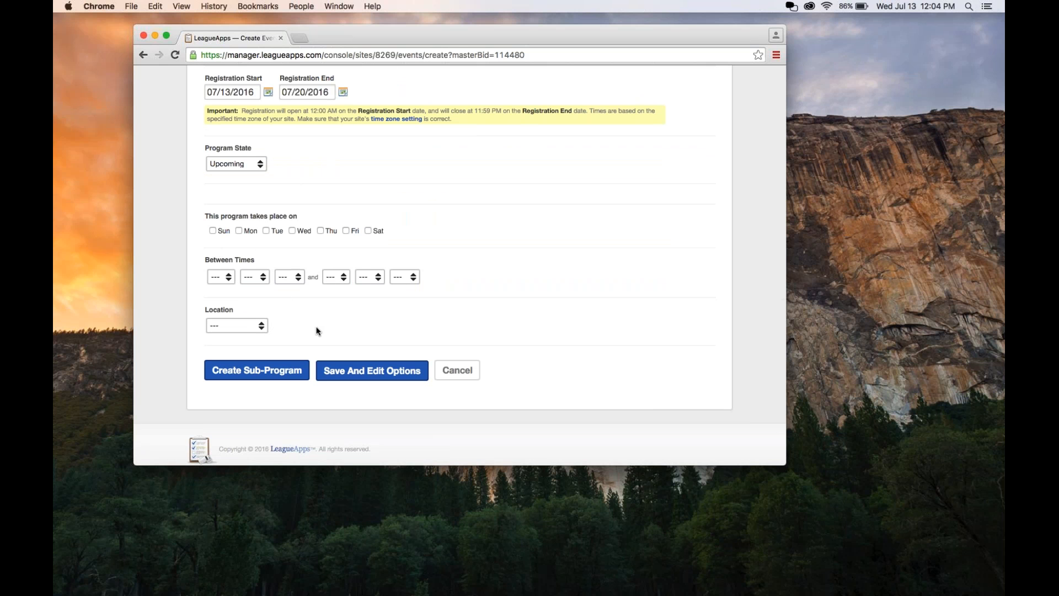
{"action": "left_click", "coordinate": [343, 373]}
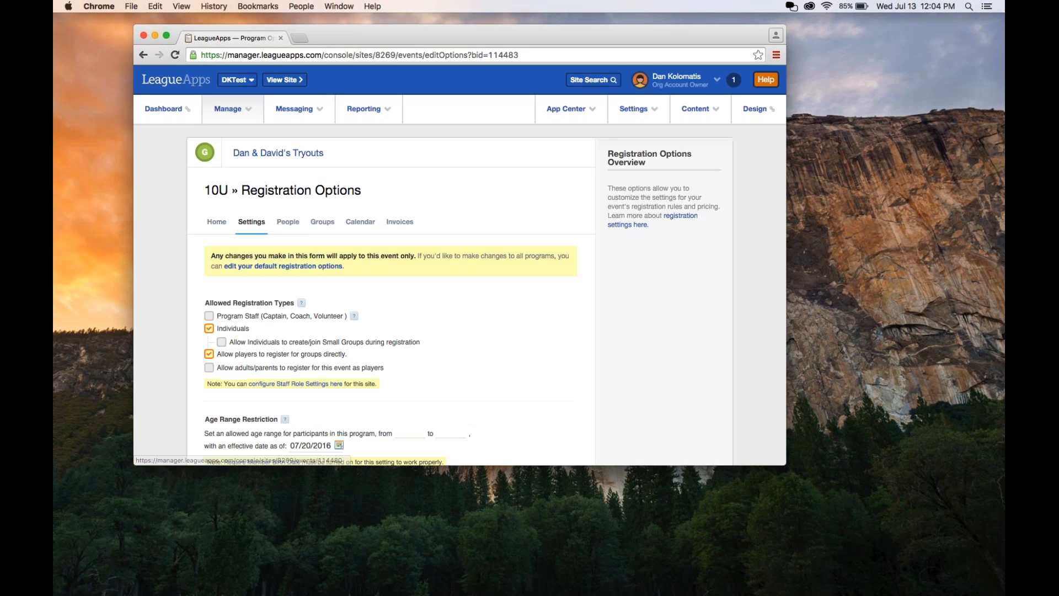
Step: Limit the 10U sub-program's allowed registration types to individuals by disallowing players from registering for groups directly
{"action": "scroll", "coordinate": [210, 339], "scroll_direction": "down", "scroll_amount": 1}
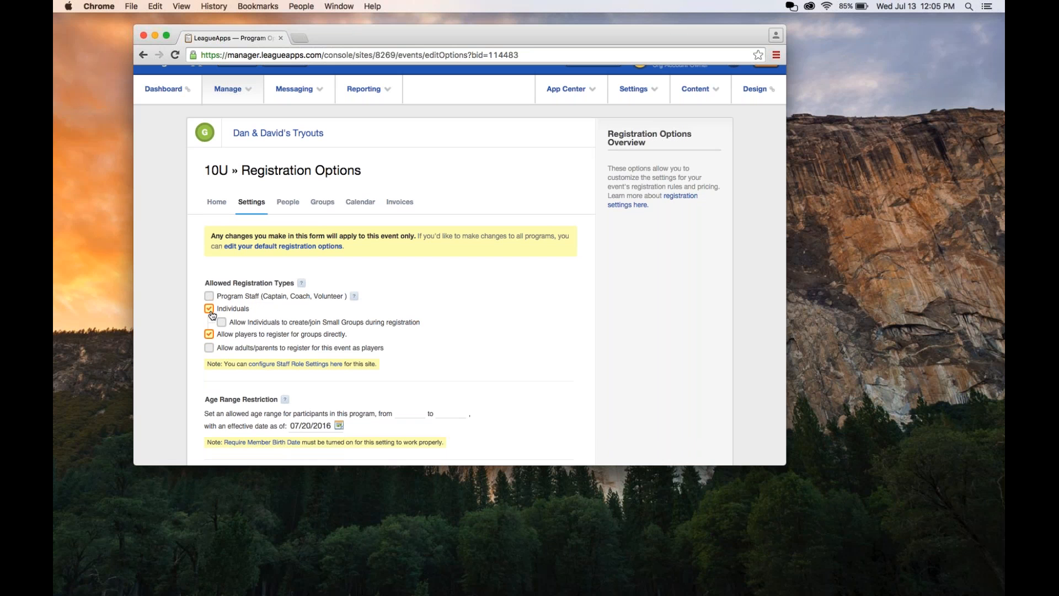
{"action": "left_click", "coordinate": [222, 322]}
{"action": "left_click", "coordinate": [210, 335]}
{"action": "left_click", "coordinate": [263, 323]}
{"action": "left_click", "coordinate": [263, 323]}
Step: Review the age range, membership, notification and capacity rules in the 10U registration options
{"action": "scroll", "coordinate": [263, 323], "scroll_direction": "down", "scroll_amount": 5}
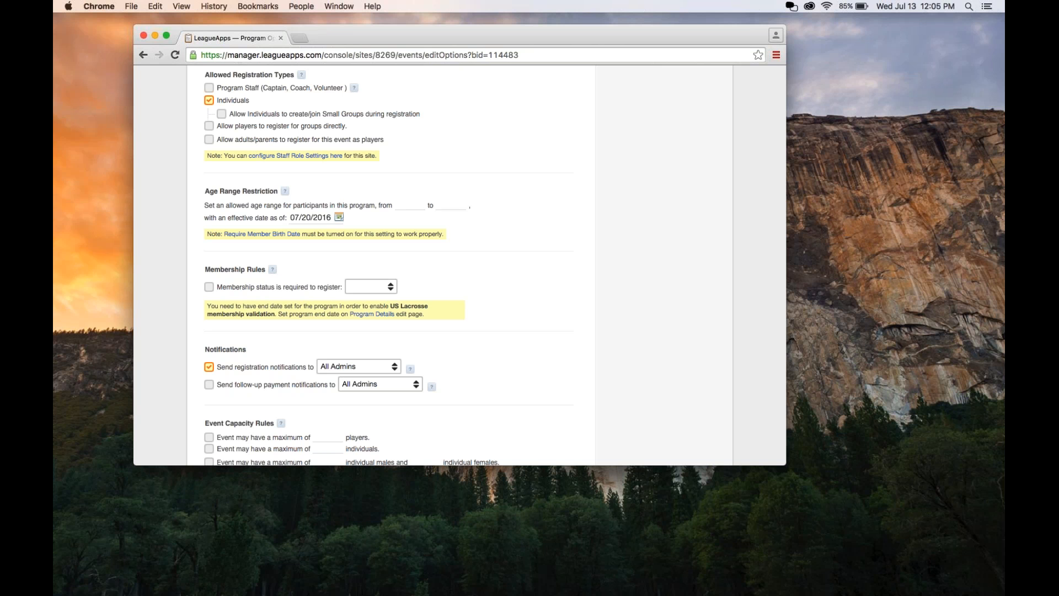
{"action": "scroll", "coordinate": [403, 207], "scroll_direction": "down", "scroll_amount": 1}
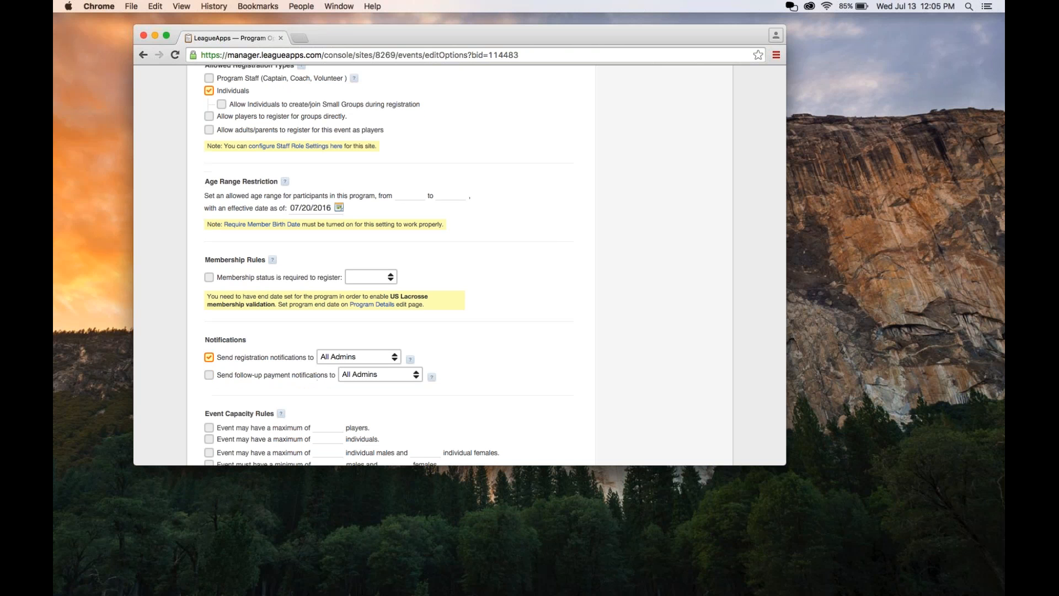
{"action": "scroll", "coordinate": [402, 211], "scroll_direction": "down", "scroll_amount": 3}
{"action": "scroll", "coordinate": [269, 231], "scroll_direction": "down", "scroll_amount": 2}
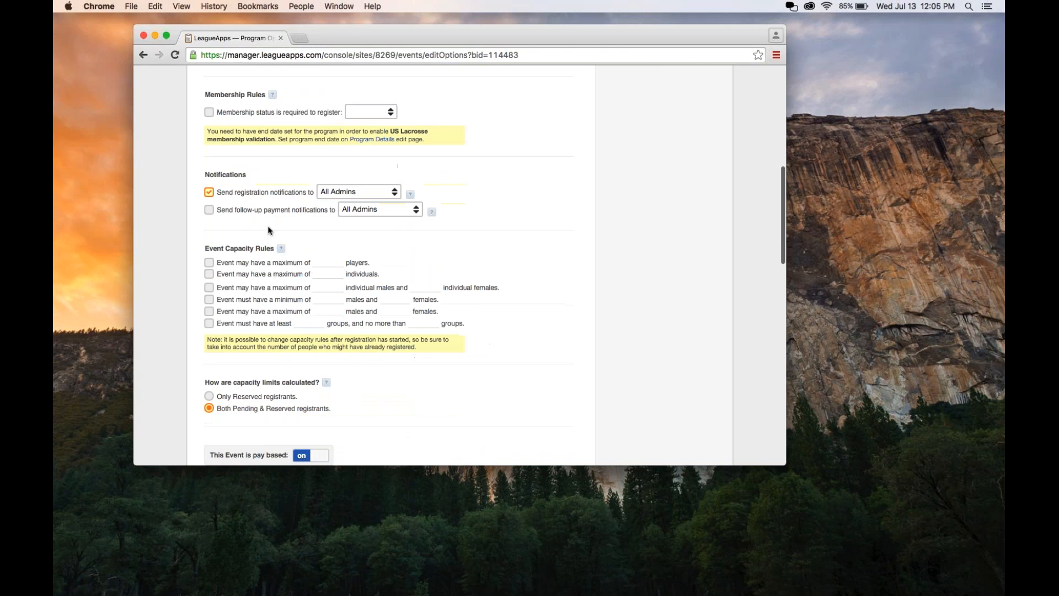
{"action": "scroll", "coordinate": [269, 231], "scroll_direction": "down", "scroll_amount": 2}
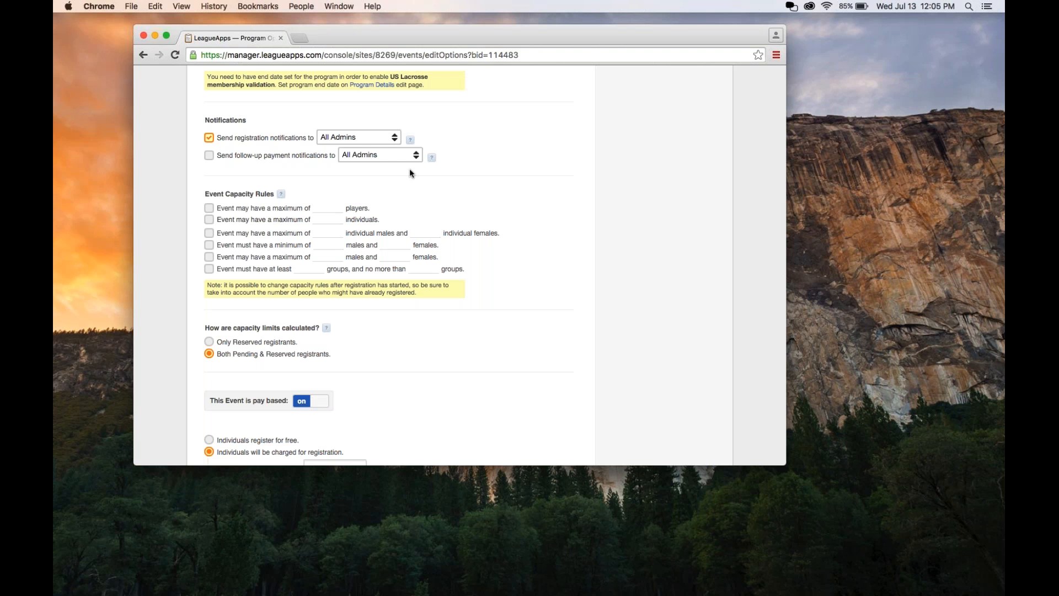
{"action": "scroll", "coordinate": [409, 190], "scroll_direction": "down", "scroll_amount": 7}
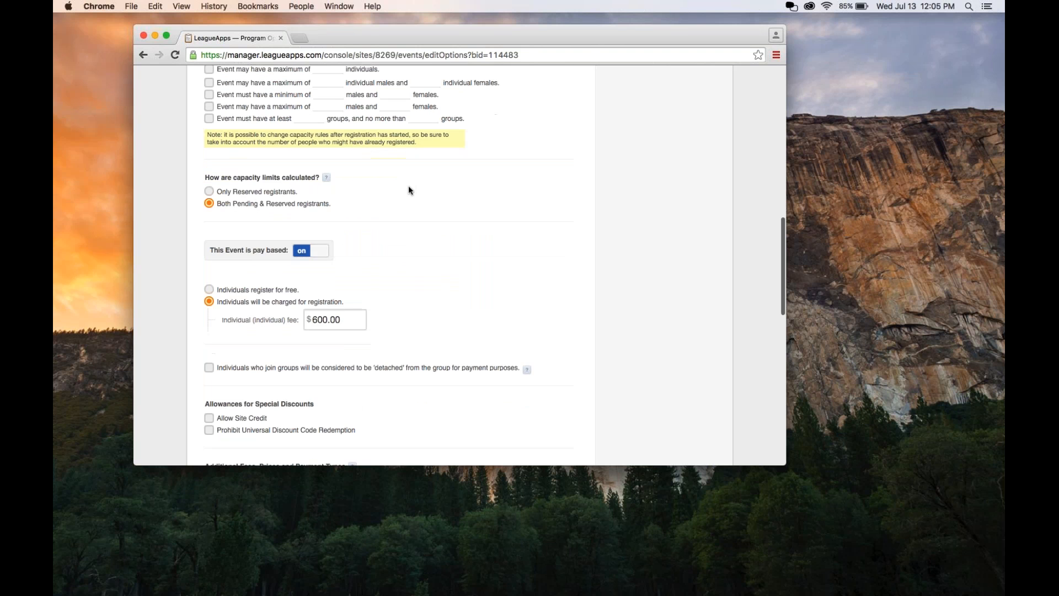
{"action": "scroll", "coordinate": [342, 194], "scroll_direction": "down", "scroll_amount": 1}
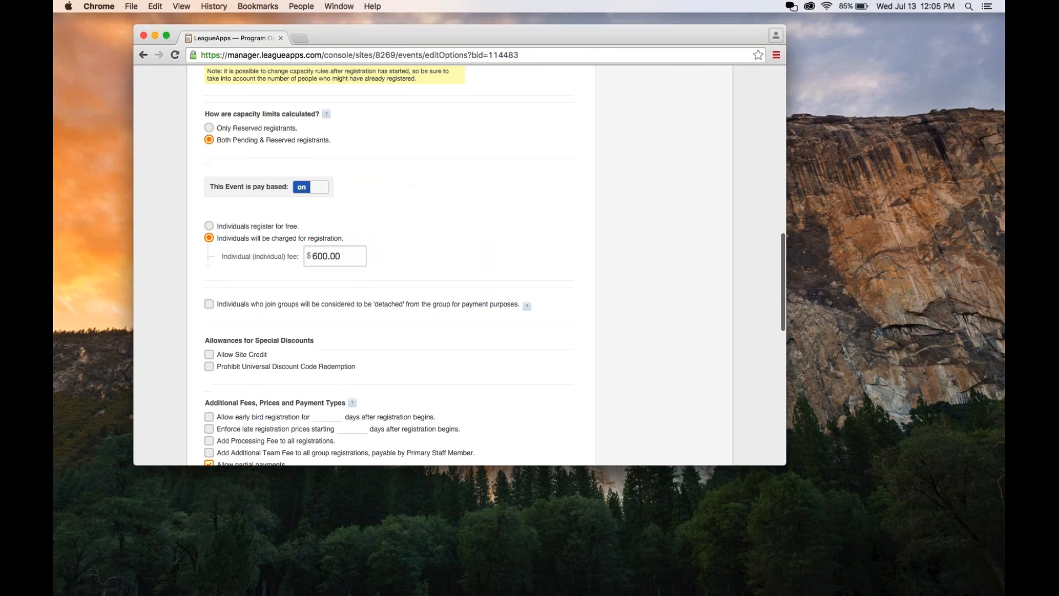
Step: Try charging individuals a $50 registration fee with the event set as pay based
{"action": "left_click", "coordinate": [301, 191]}
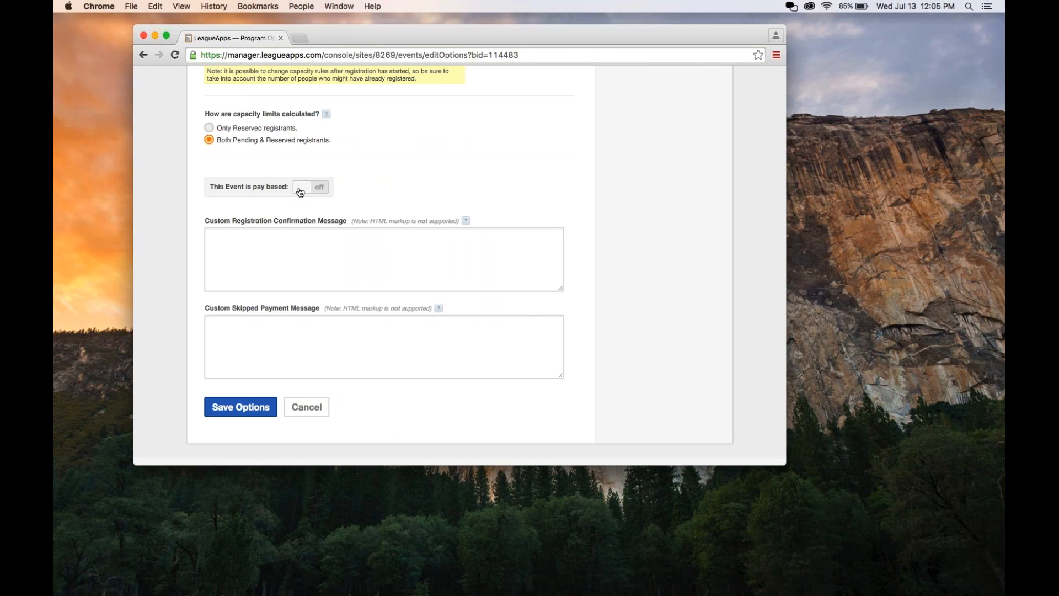
{"action": "left_click", "coordinate": [301, 188]}
{"action": "left_click", "coordinate": [330, 255]}
{"action": "left_click_drag", "start_coordinate": [330, 256], "coordinate": [312, 256]}
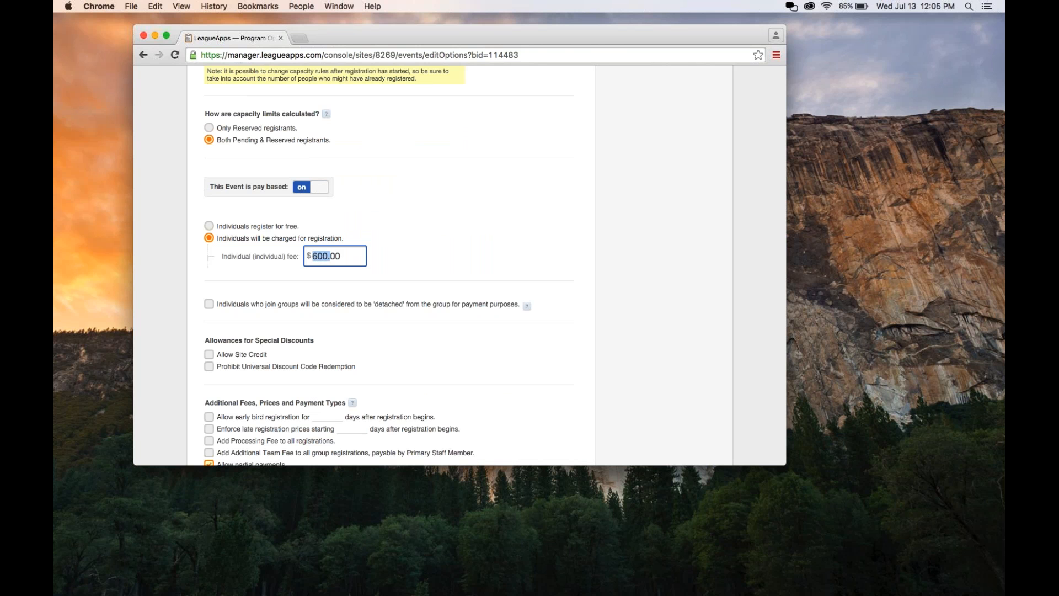
{"action": "key", "text": "BackSpace"}
{"action": "type", "text": "1"}
{"action": "key", "text": "BackSpace"}
{"action": "type", "text": "50."}
{"action": "left_click", "coordinate": [454, 208]}
Step: Make registration free by turning off the event's pay-based setting, and save the registration options
{"action": "left_click", "coordinate": [209, 226]}
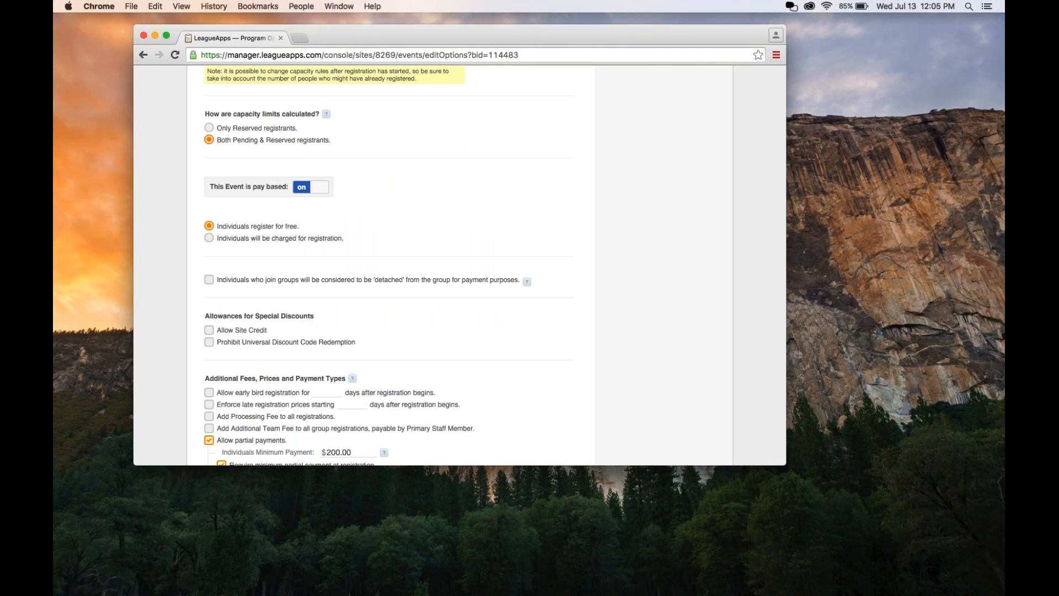
{"action": "left_click", "coordinate": [312, 187]}
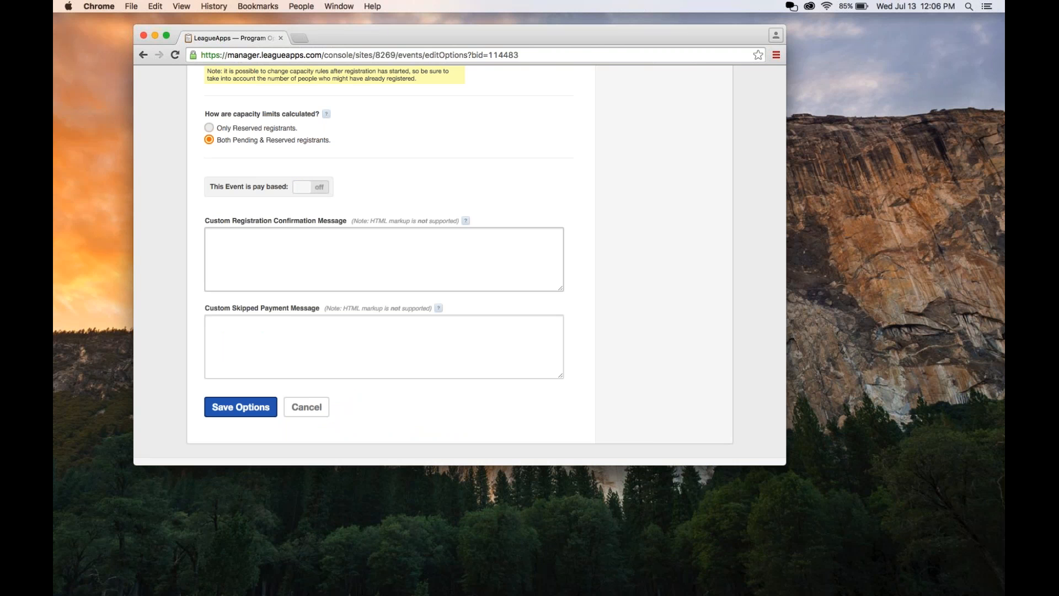
{"action": "scroll", "coordinate": [460, 265], "scroll_direction": "down", "scroll_amount": 3}
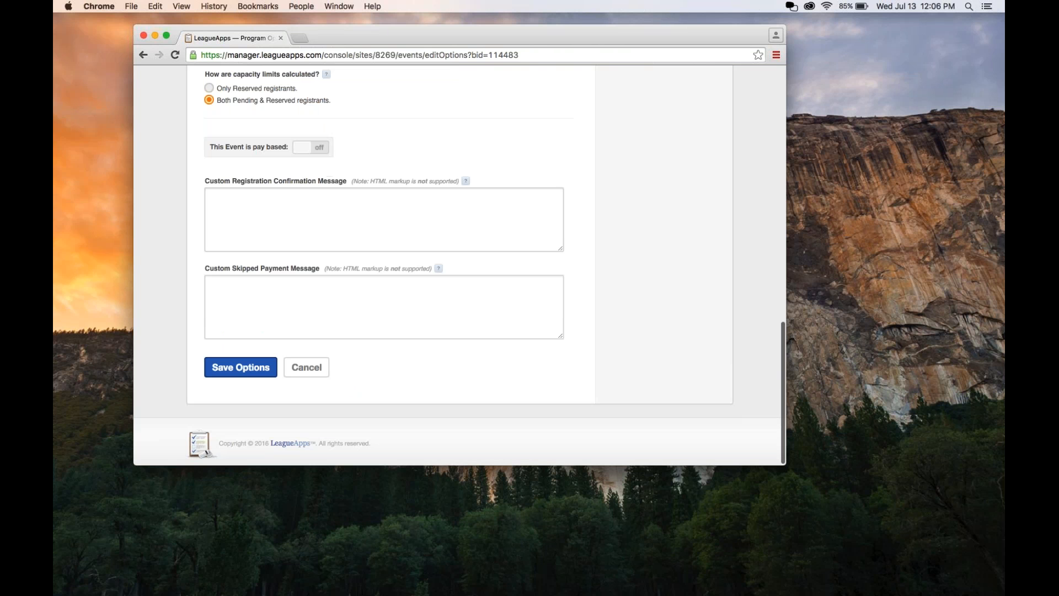
{"action": "left_click", "coordinate": [265, 364]}
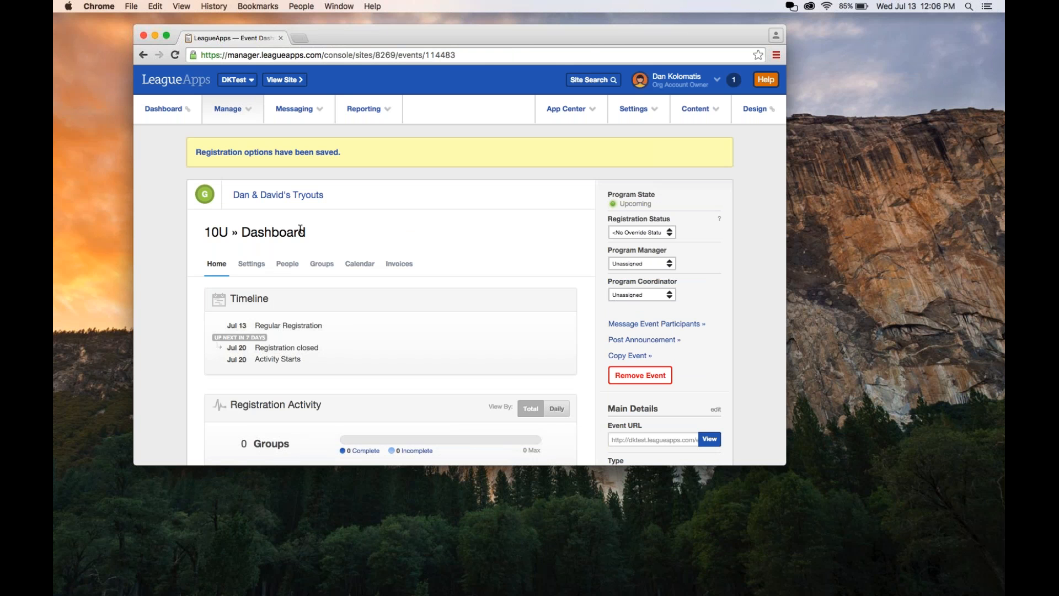
Step: Add a required single text form field named Position to the 10U registration form
{"action": "left_click", "coordinate": [251, 263]}
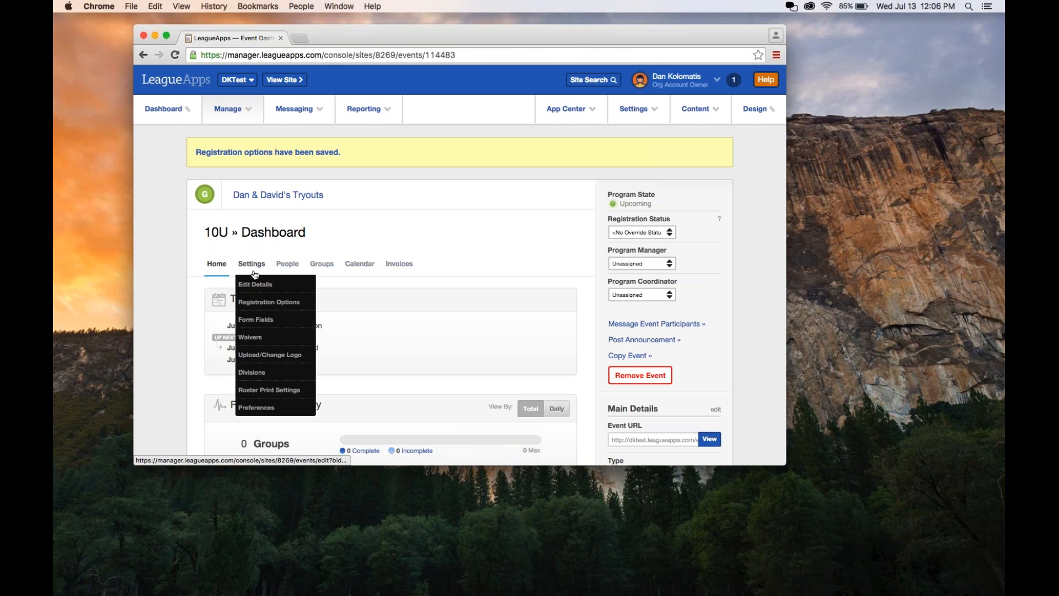
{"action": "left_click", "coordinate": [247, 322]}
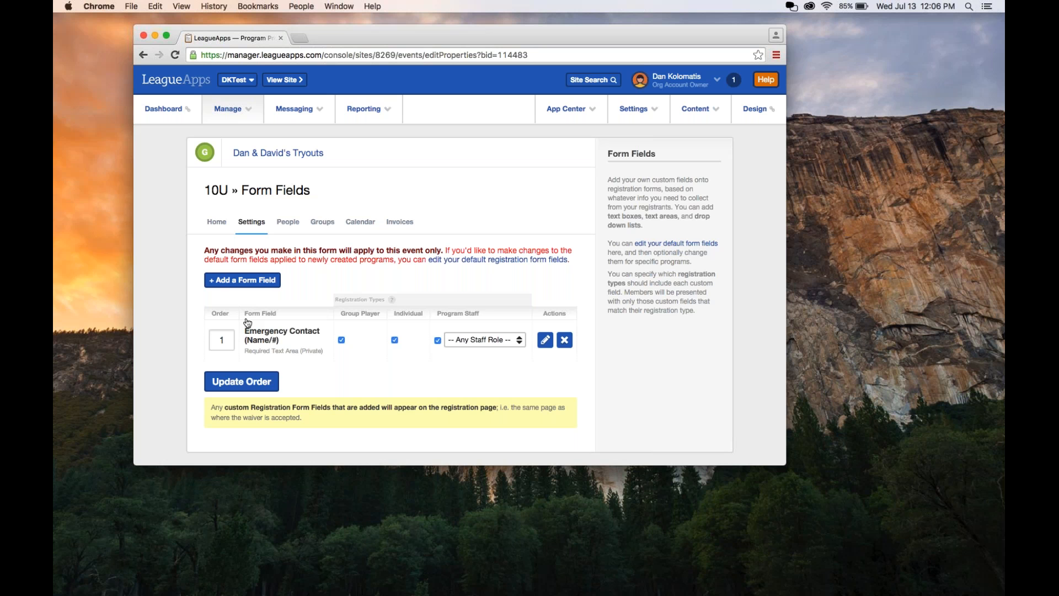
{"action": "left_click", "coordinate": [243, 280]}
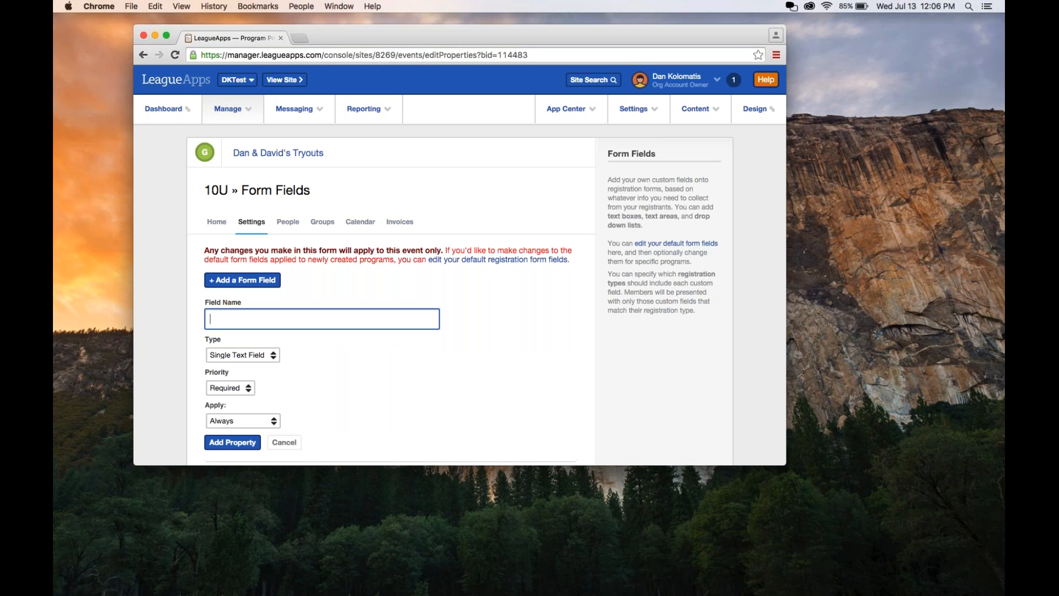
{"action": "type", "text": "Position"}
{"action": "left_click", "coordinate": [273, 354]}
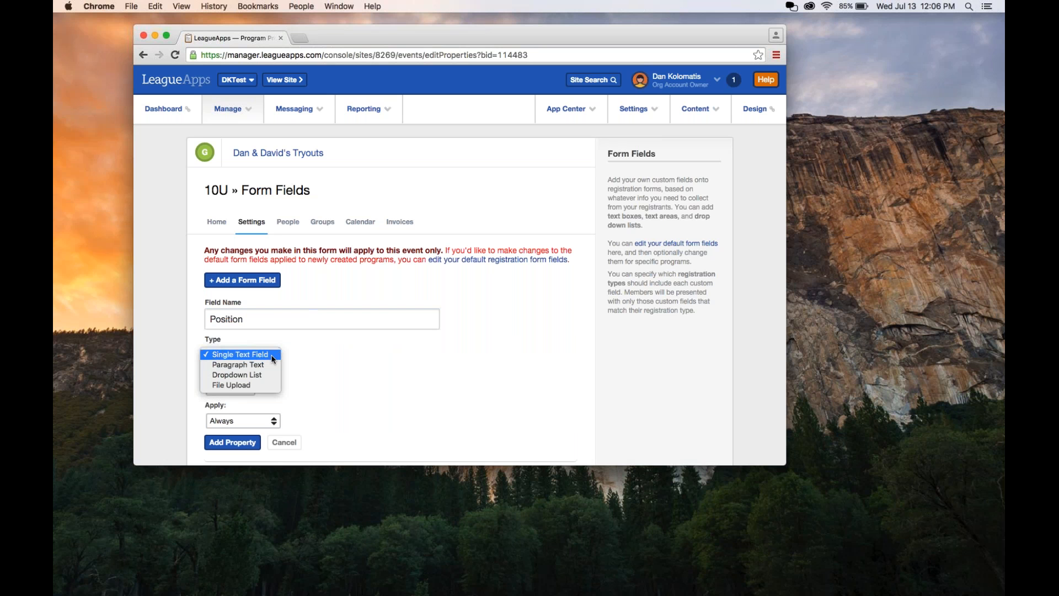
{"action": "left_click", "coordinate": [295, 367]}
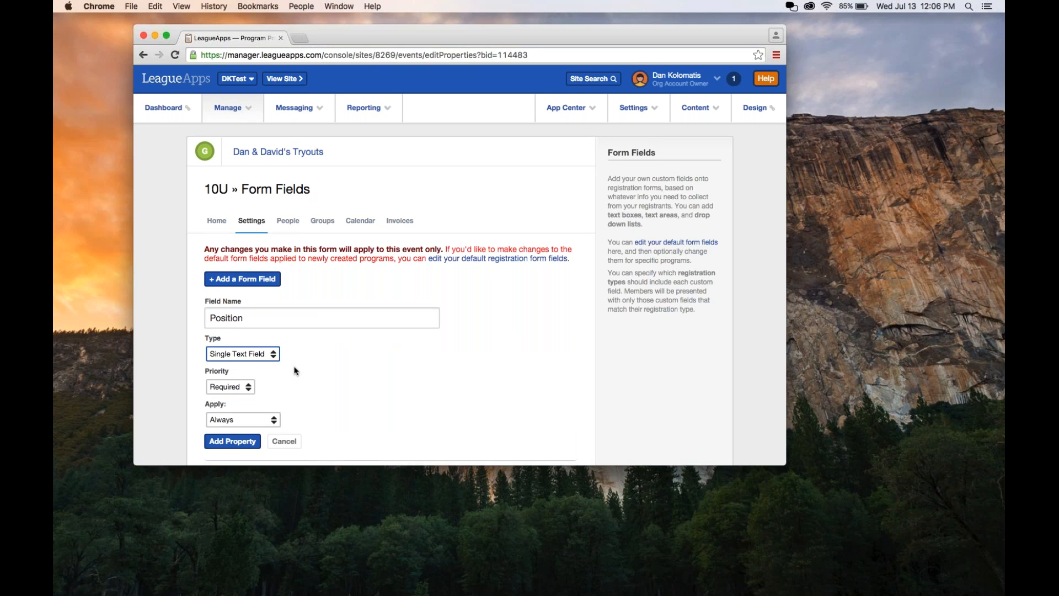
{"action": "scroll", "coordinate": [296, 369], "scroll_direction": "down", "scroll_amount": 2}
{"action": "left_click", "coordinate": [251, 388]}
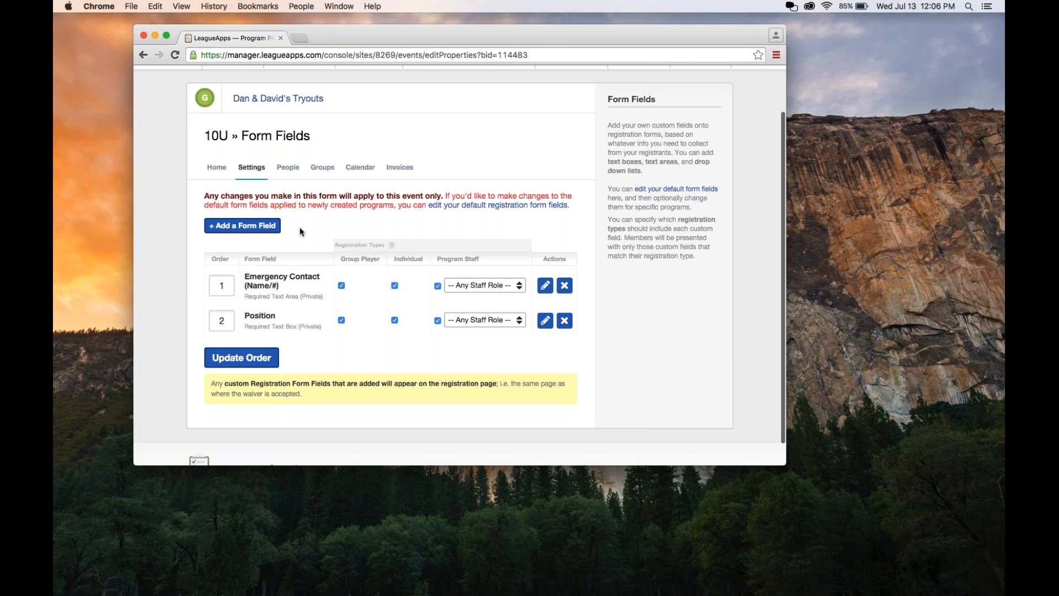
Step: Examine the new Position field's registration types and program staff role options
{"action": "left_click_drag", "start_coordinate": [247, 316], "coordinate": [335, 316]}
{"action": "left_click", "coordinate": [330, 349]}
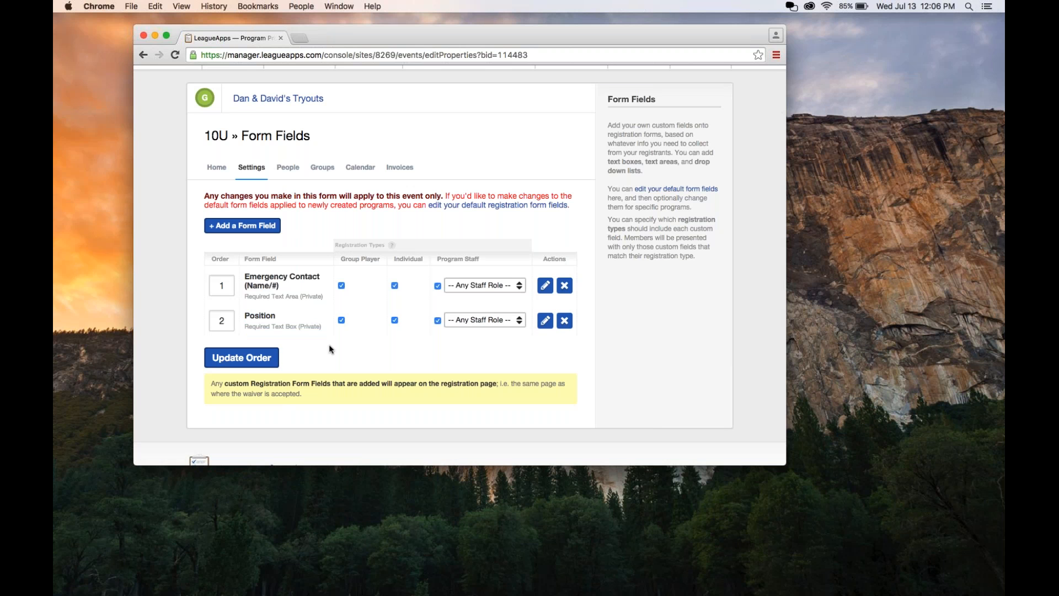
{"action": "left_click", "coordinate": [480, 320]}
{"action": "left_click", "coordinate": [359, 344]}
{"action": "mouse_move", "coordinate": [391, 245]}
{"action": "mouse_move", "coordinate": [251, 168]}
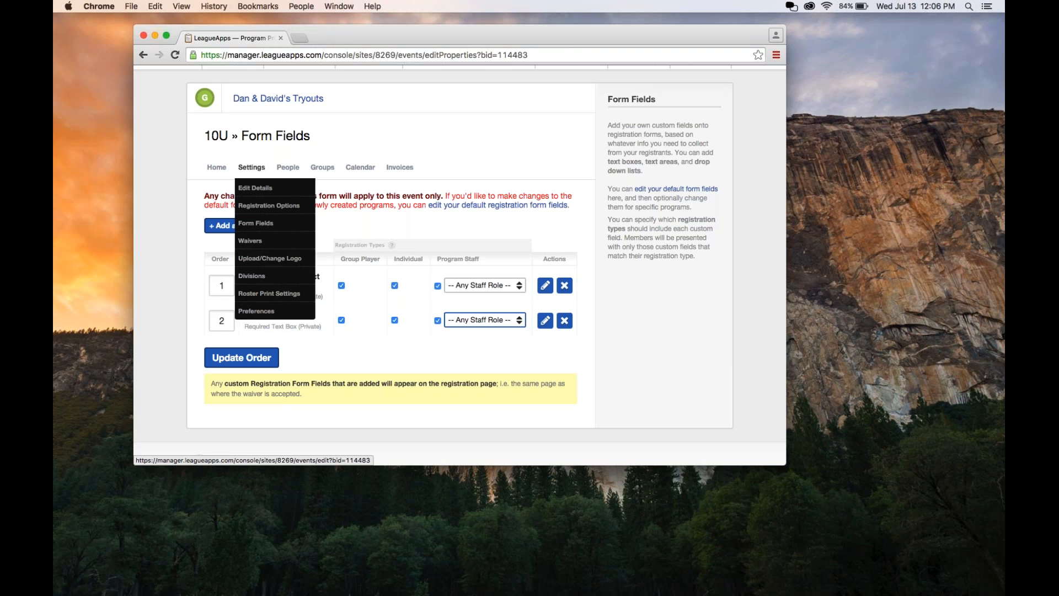
Step: Start a copy of the 10U event from its dashboard and name the new sub-program 12U
{"action": "left_click", "coordinate": [217, 167]}
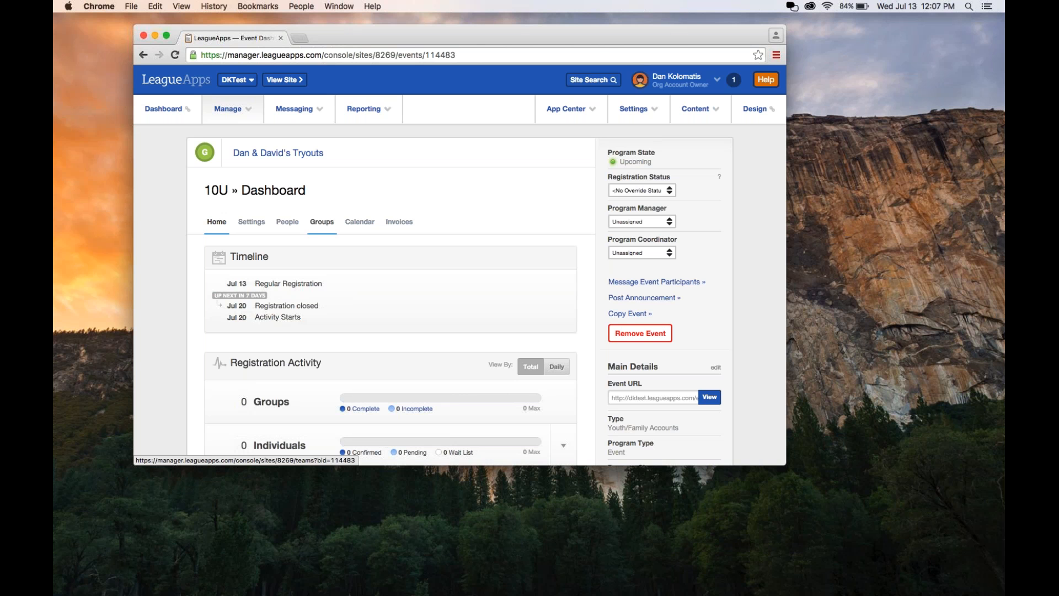
{"action": "left_click", "coordinate": [622, 315]}
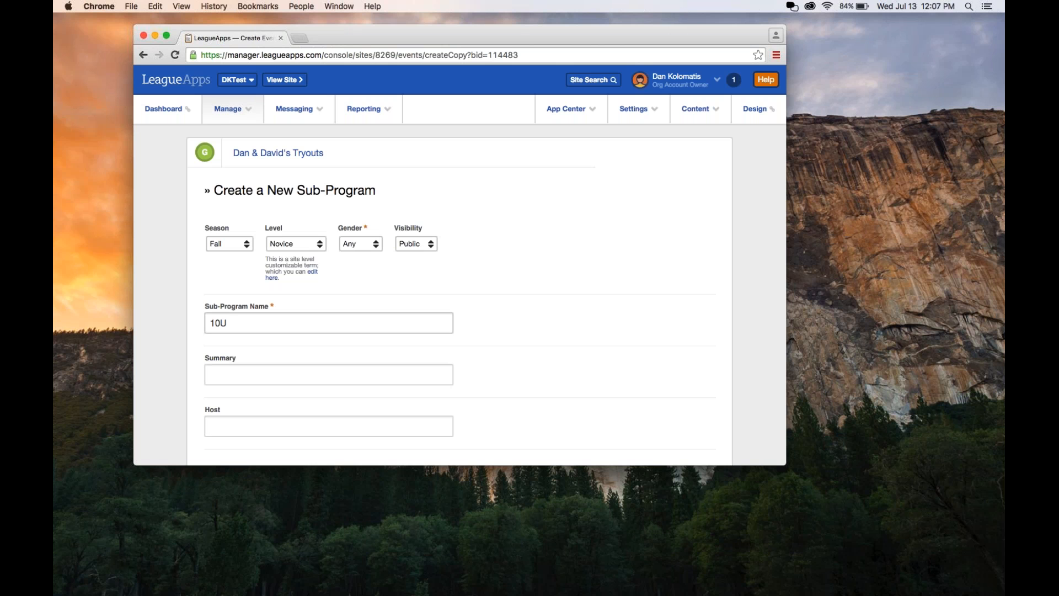
{"action": "left_click", "coordinate": [220, 323]}
{"action": "key", "text": "BackSpace"}
{"action": "type", "text": "2"}
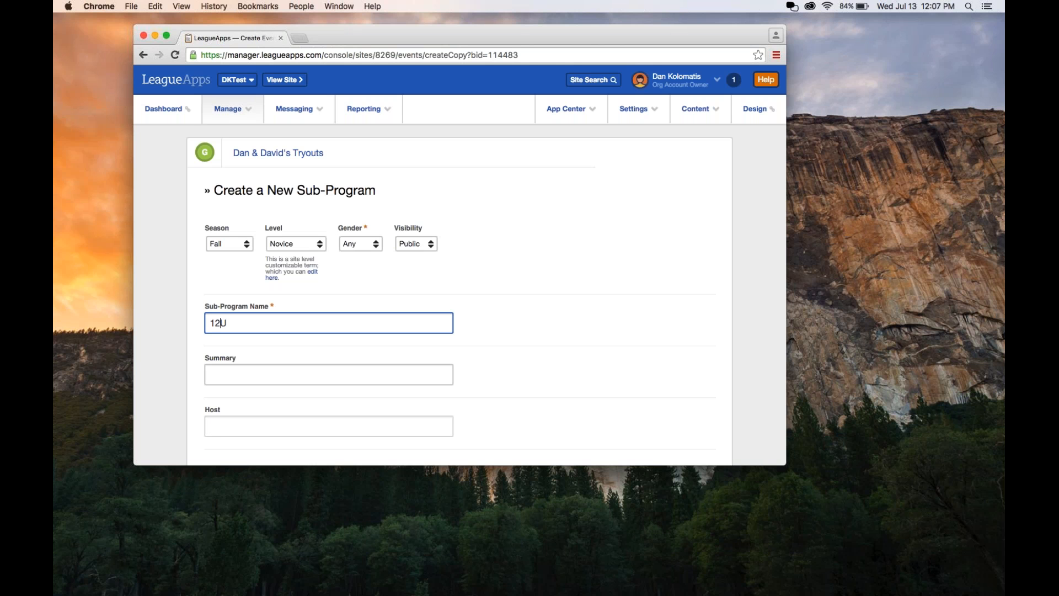
{"action": "left_click", "coordinate": [497, 380]}
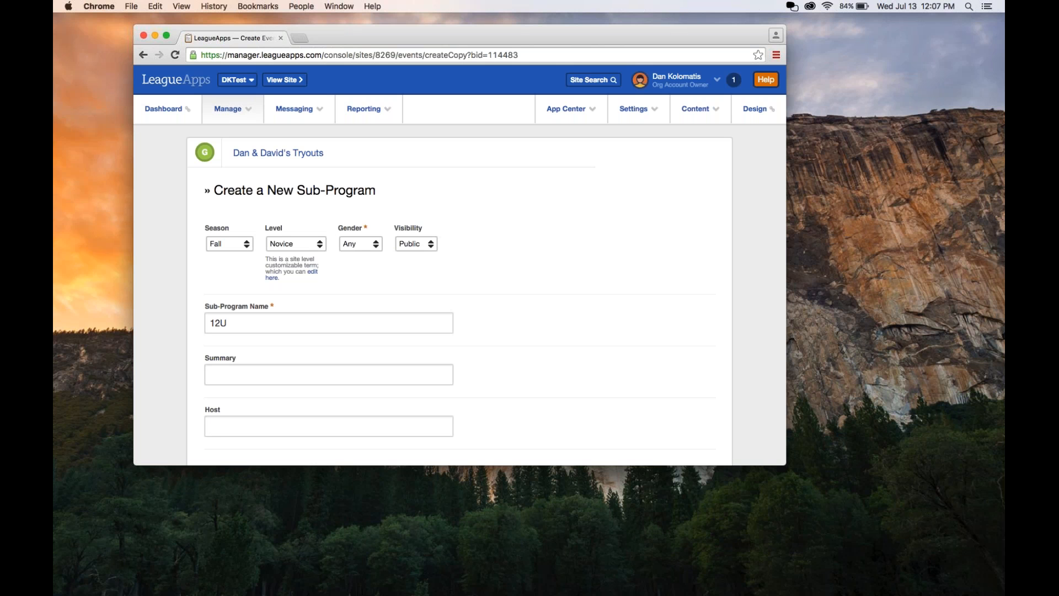
Step: Check the copied activity and registration dates, and create the 12U sub-program
{"action": "scroll", "coordinate": [460, 264], "scroll_direction": "down", "scroll_amount": 15}
{"action": "scroll", "coordinate": [460, 265], "scroll_direction": "up", "scroll_amount": 5}
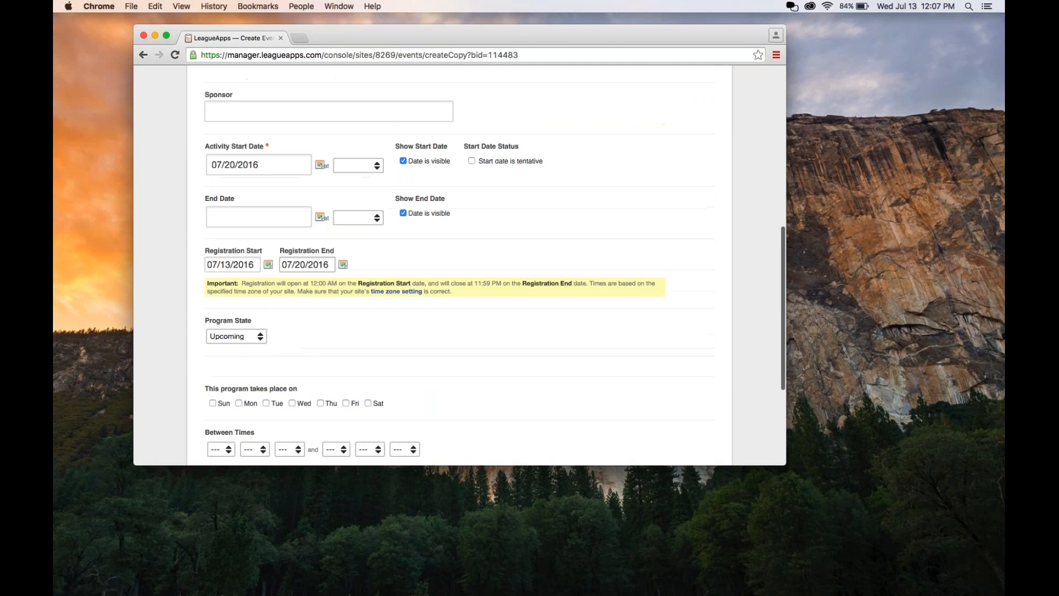
{"action": "scroll", "coordinate": [461, 265], "scroll_direction": "down", "scroll_amount": 5}
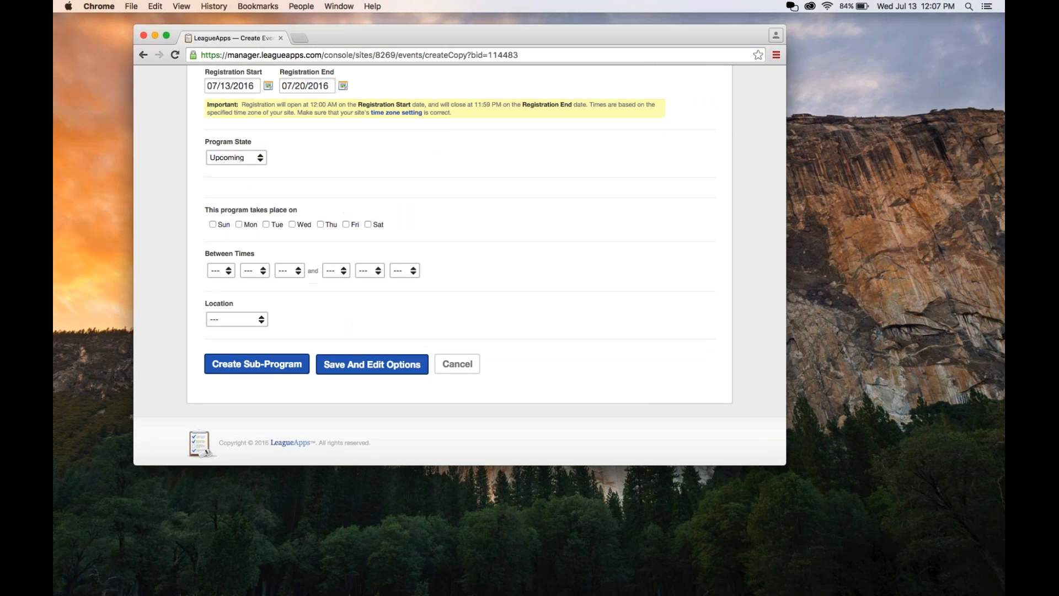
{"action": "scroll", "coordinate": [262, 145], "scroll_direction": "up", "scroll_amount": 2}
{"action": "scroll", "coordinate": [263, 145], "scroll_direction": "up", "scroll_amount": 2}
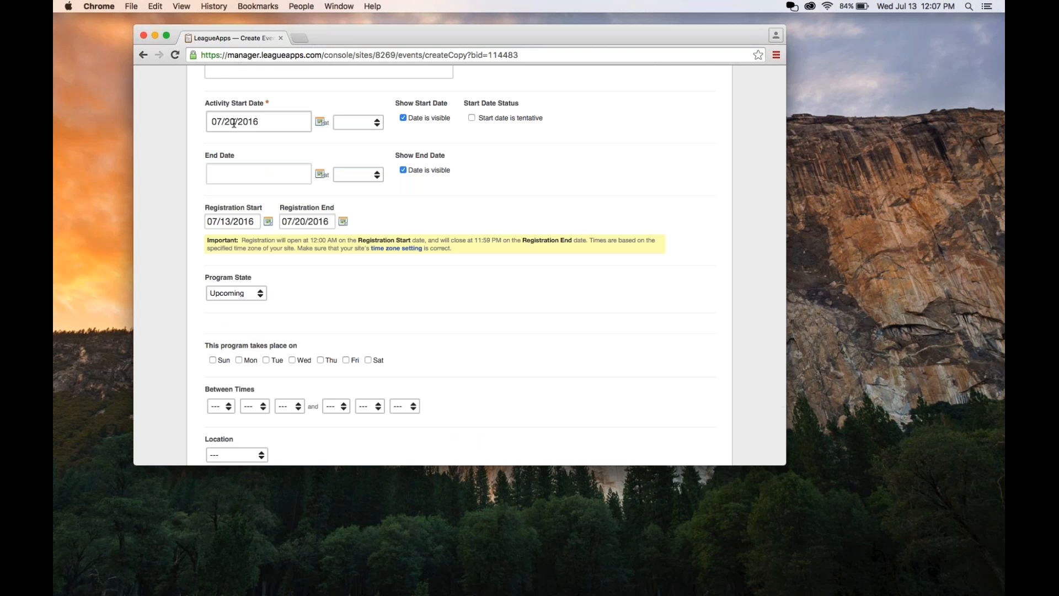
{"action": "scroll", "coordinate": [232, 122], "scroll_direction": "down", "scroll_amount": 5}
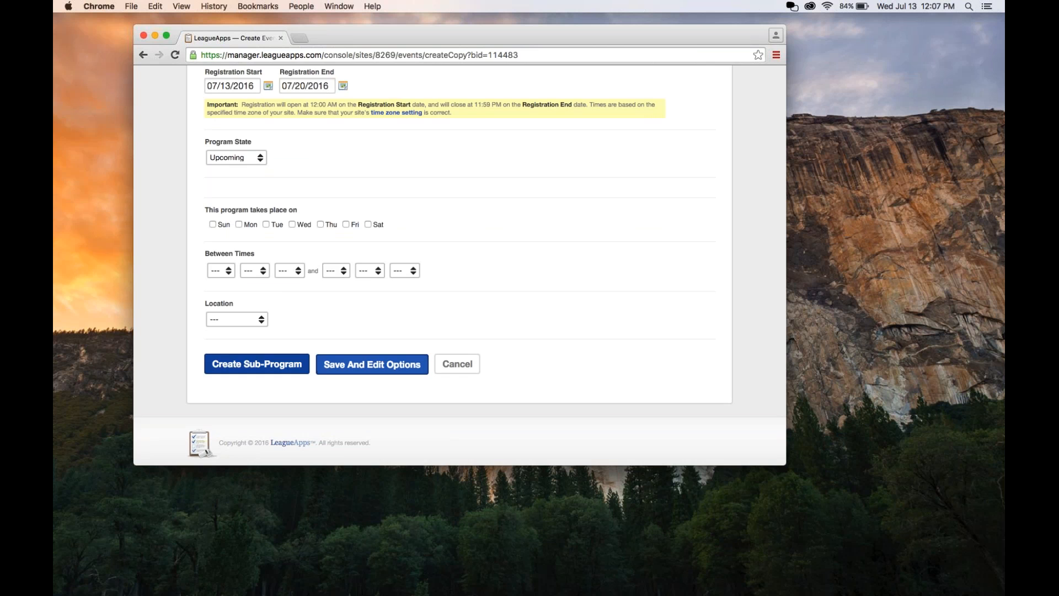
{"action": "left_click", "coordinate": [257, 364]}
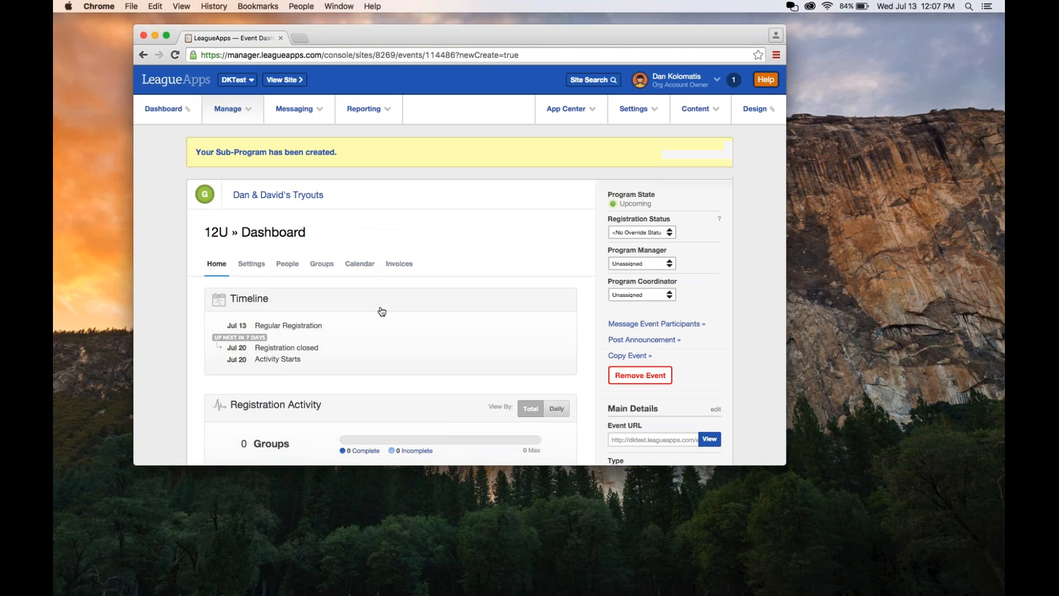
Step: Open the parent tryouts event's dashboard and look over its sub-programs
{"action": "scroll", "coordinate": [382, 311], "scroll_direction": "down", "scroll_amount": 2}
{"action": "left_click", "coordinate": [278, 158]}
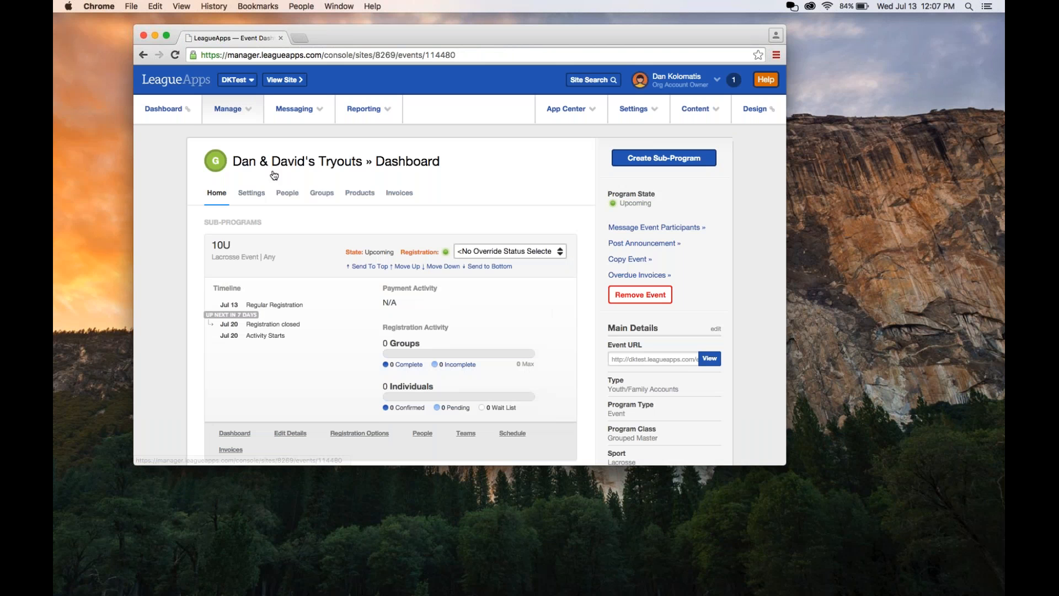
{"action": "scroll", "coordinate": [287, 188], "scroll_direction": "down", "scroll_amount": 4}
{"action": "scroll", "coordinate": [381, 265], "scroll_direction": "down", "scroll_amount": 6}
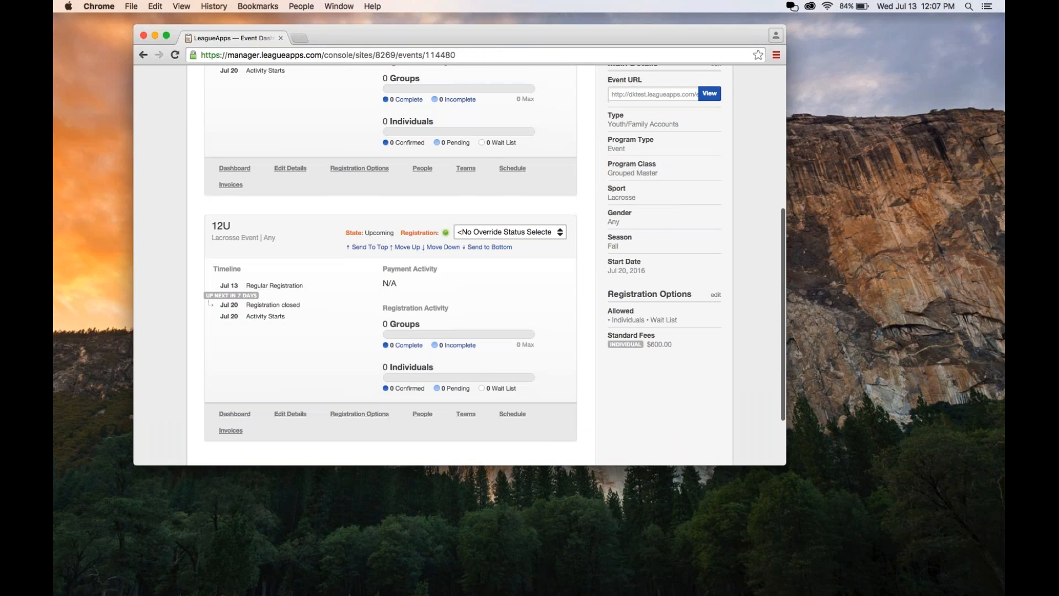
Step: Check the form fields carried over to the 12U sub-program, and return to the parent tryouts event's dashboard
{"action": "left_click", "coordinate": [232, 422]}
{"action": "left_click", "coordinate": [252, 221]}
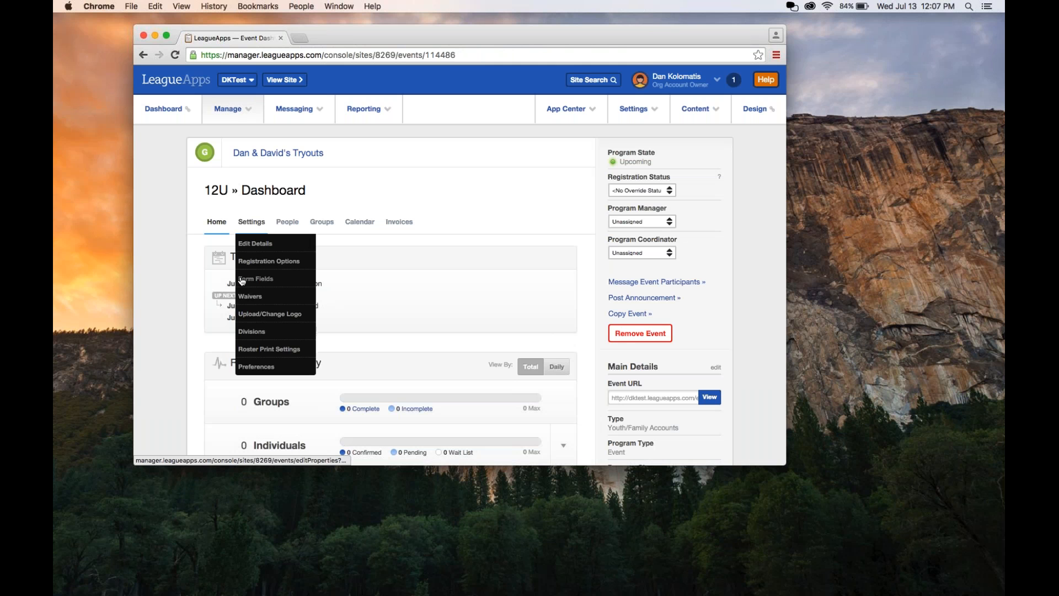
{"action": "left_click", "coordinate": [239, 282]}
{"action": "scroll", "coordinate": [390, 276], "scroll_direction": "down", "scroll_amount": 2}
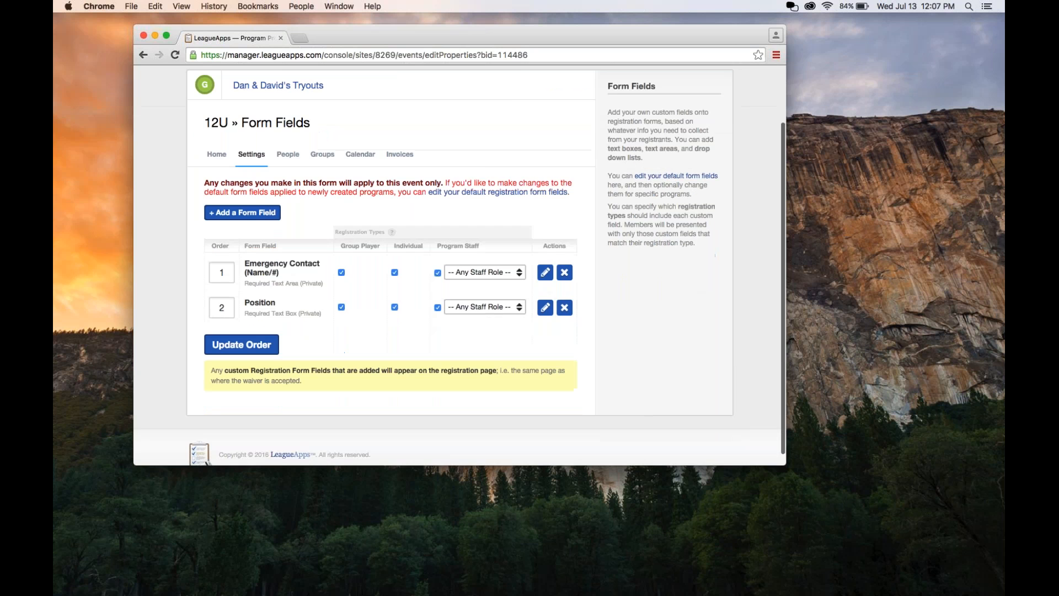
{"action": "left_click", "coordinate": [278, 85]}
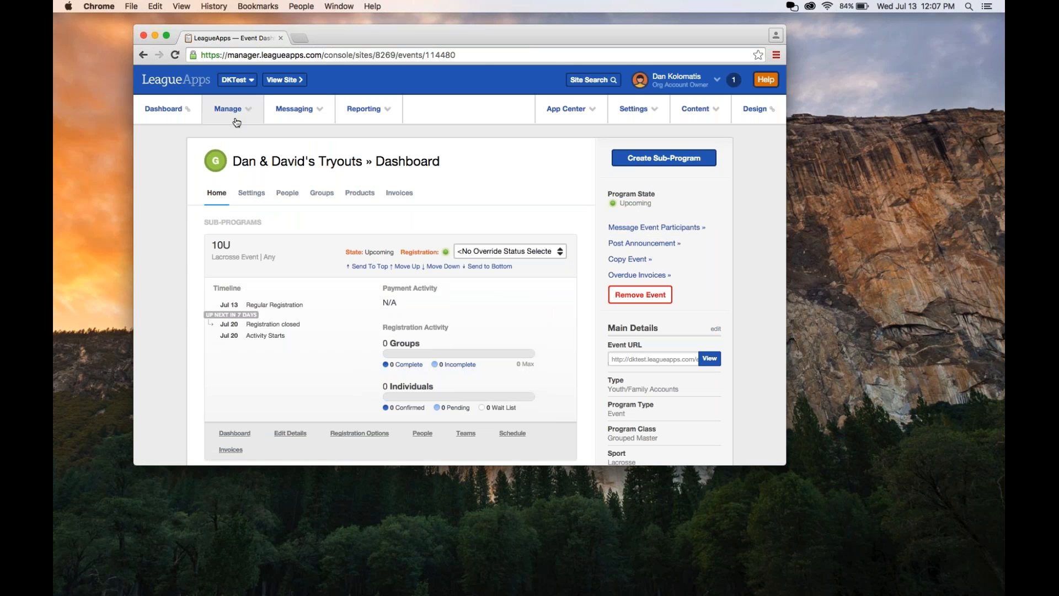
Step: Open the details of the first listed site member, a program admin, and log in to the public site as that member
{"action": "left_click", "coordinate": [237, 120]}
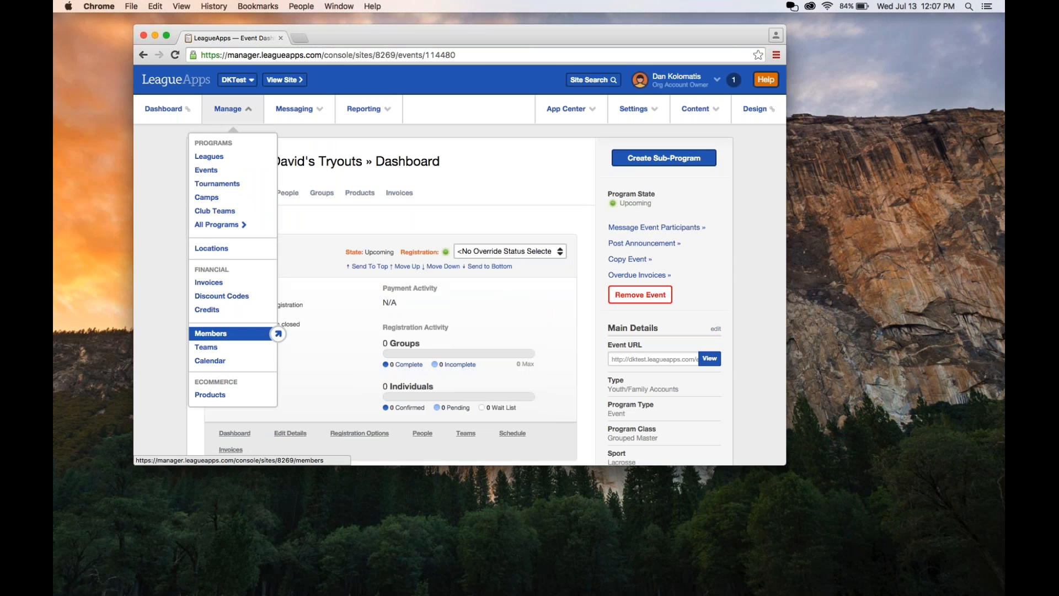
{"action": "left_click", "coordinate": [276, 334]}
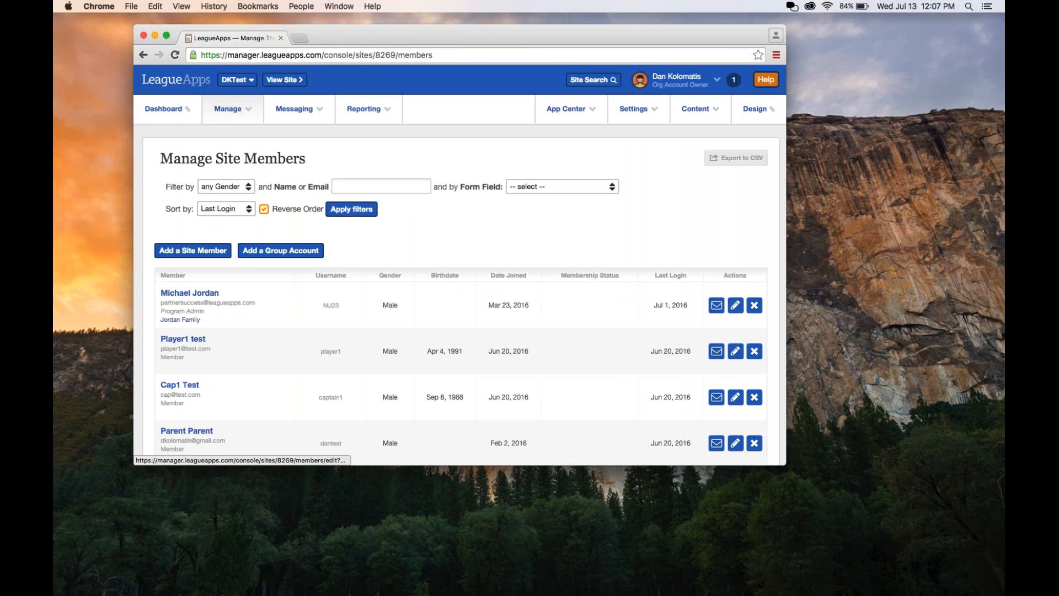
{"action": "left_click", "coordinate": [189, 293]}
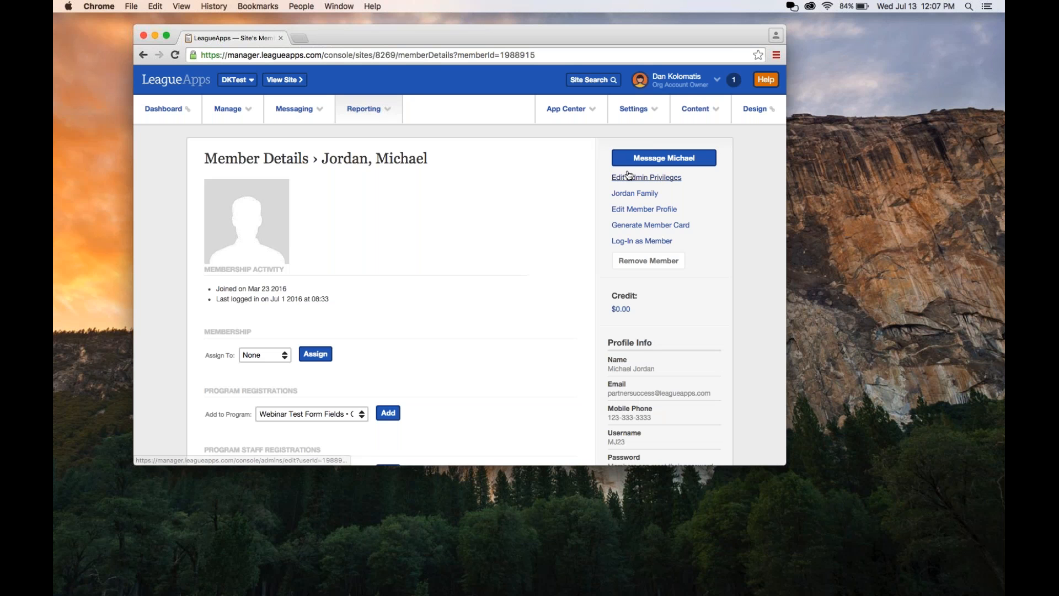
{"action": "left_click", "coordinate": [642, 242]}
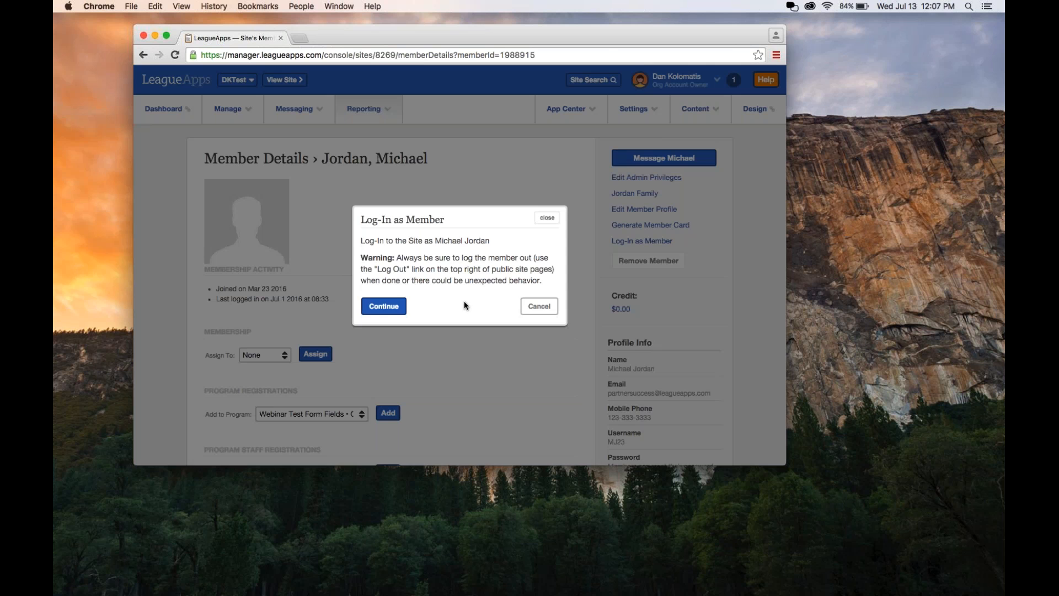
{"action": "left_click", "coordinate": [383, 307]}
Step: Return to the management console, find the grouped tryouts event among the events, and view its public event page
{"action": "left_click", "coordinate": [243, 39]}
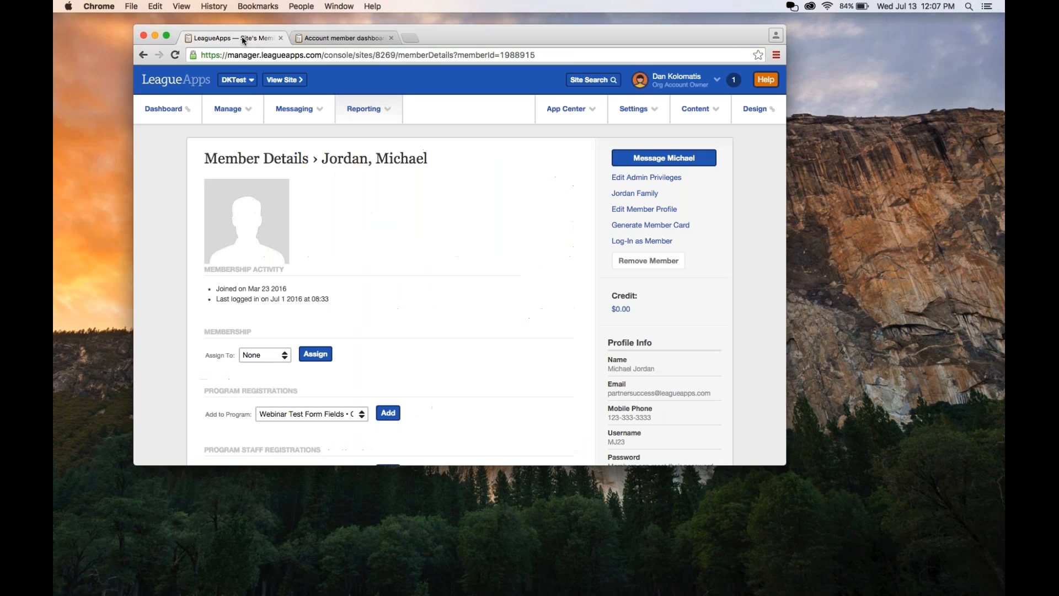
{"action": "left_click", "coordinate": [228, 108]}
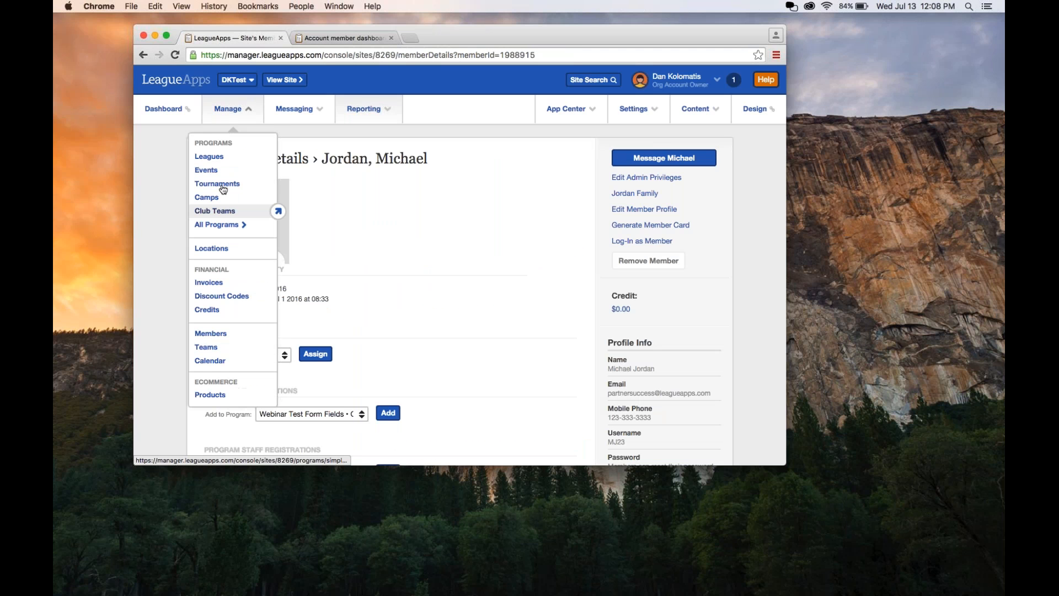
{"action": "left_click", "coordinate": [277, 170]}
{"action": "scroll", "coordinate": [370, 307], "scroll_direction": "down", "scroll_amount": 1}
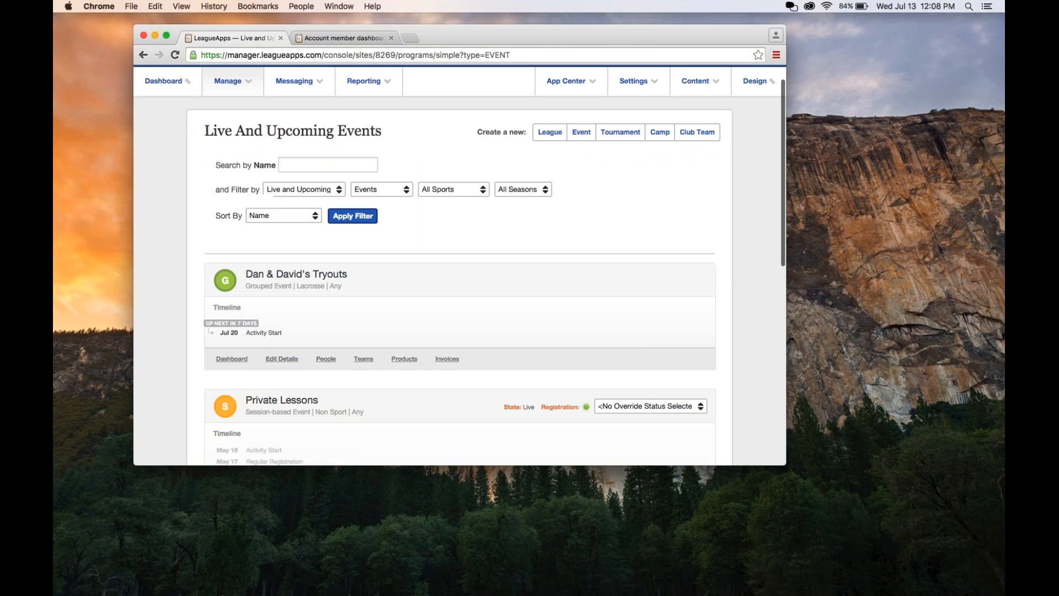
{"action": "left_click", "coordinate": [298, 275]}
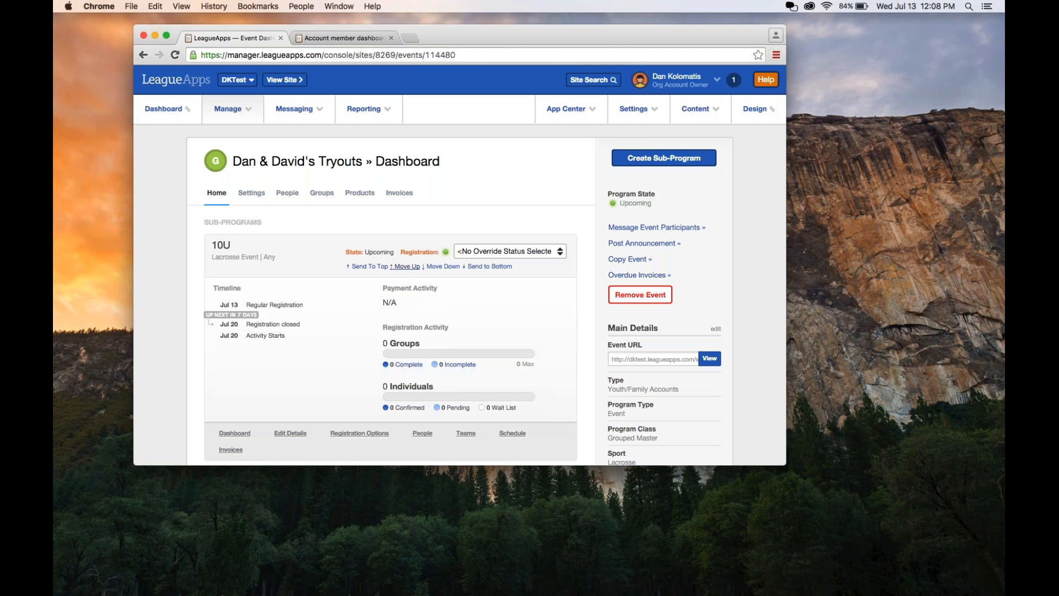
{"action": "left_click", "coordinate": [709, 358]}
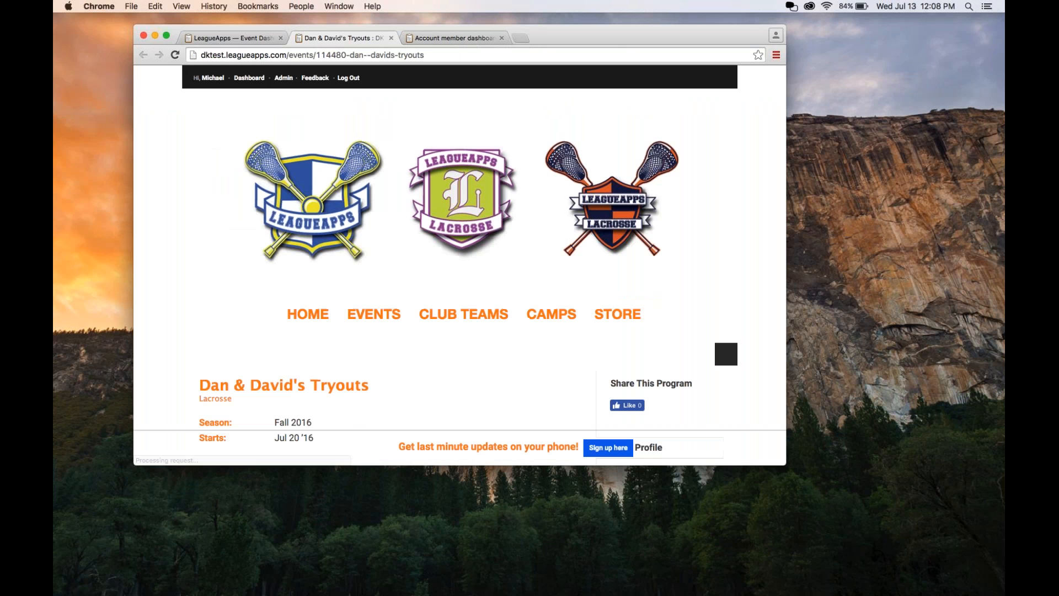
Step: Start a 10U registration for the first child in the family account, with the Individual role
{"action": "scroll", "coordinate": [552, 314], "scroll_direction": "down", "scroll_amount": 10}
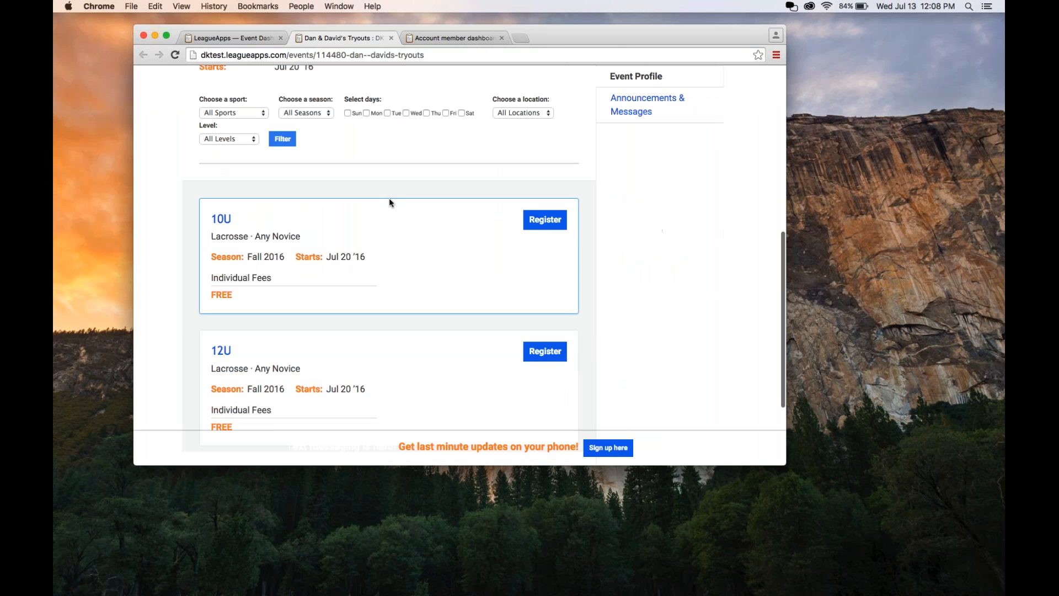
{"action": "left_click", "coordinate": [545, 220]}
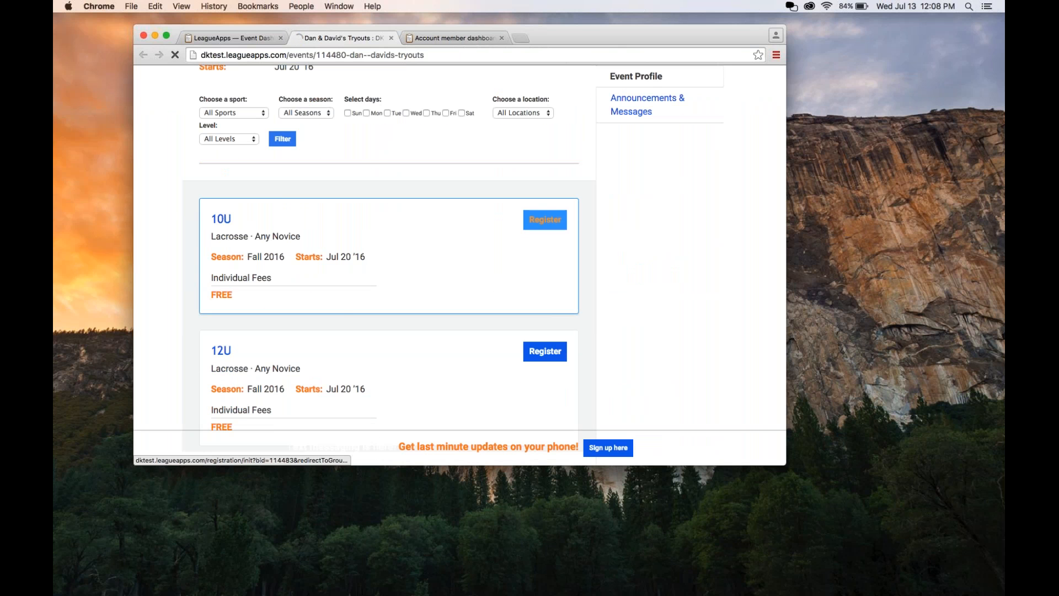
{"action": "scroll", "coordinate": [395, 234], "scroll_direction": "down", "scroll_amount": 10}
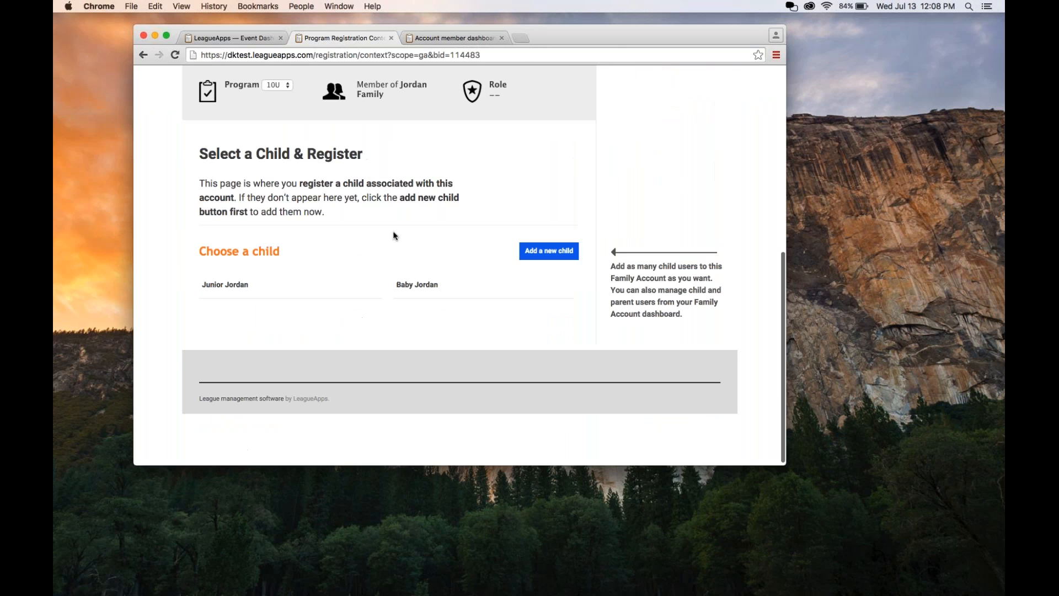
{"action": "left_click", "coordinate": [226, 285]}
{"action": "scroll", "coordinate": [481, 159], "scroll_direction": "down", "scroll_amount": 5}
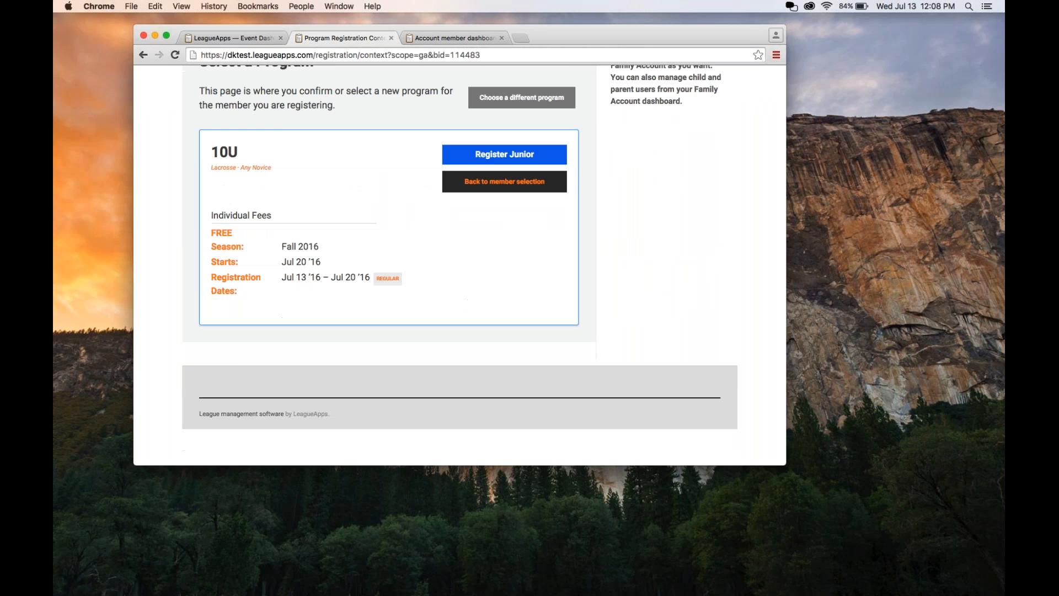
{"action": "left_click", "coordinate": [480, 159]}
{"action": "left_click", "coordinate": [341, 273]}
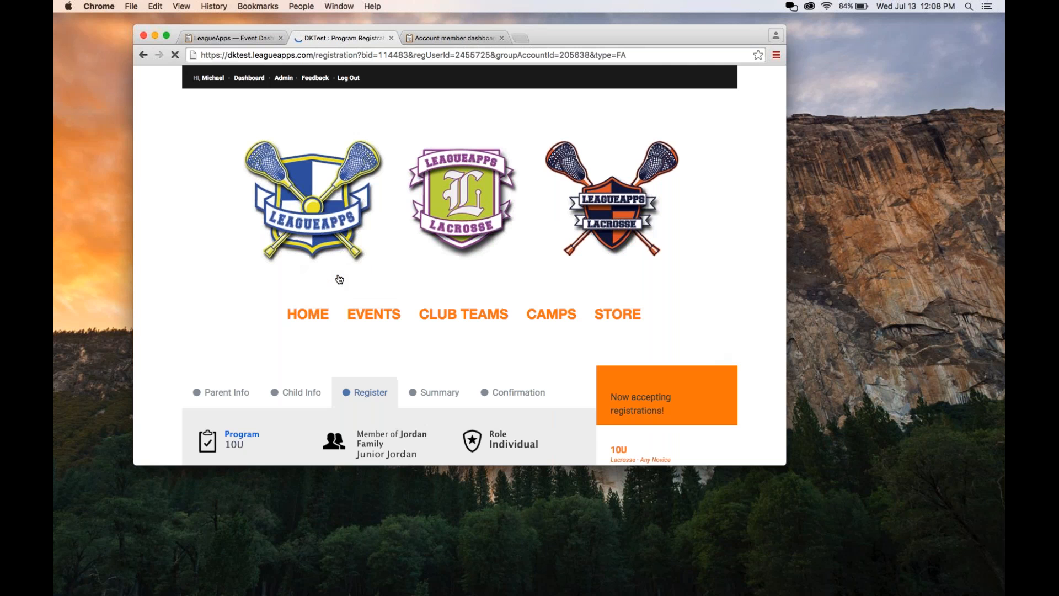
Step: Enter Goalie as the first child's position, agree to both waivers, and submit the registration
{"action": "scroll", "coordinate": [305, 246], "scroll_direction": "down", "scroll_amount": 9}
{"action": "left_click", "coordinate": [351, 270]}
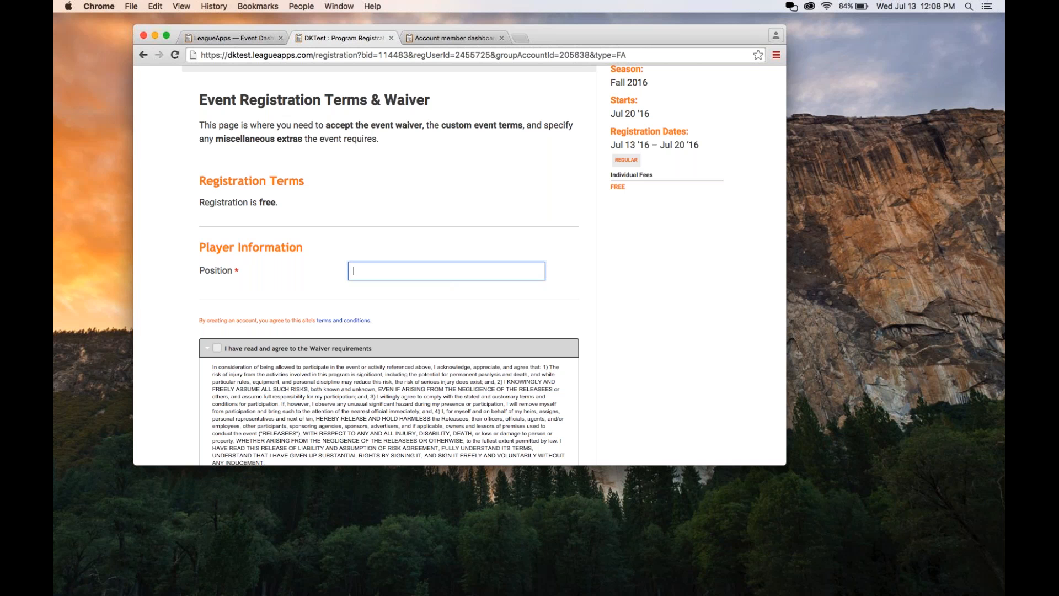
{"action": "type", "text": "Goalie"}
{"action": "right_click", "coordinate": [578, 325]}
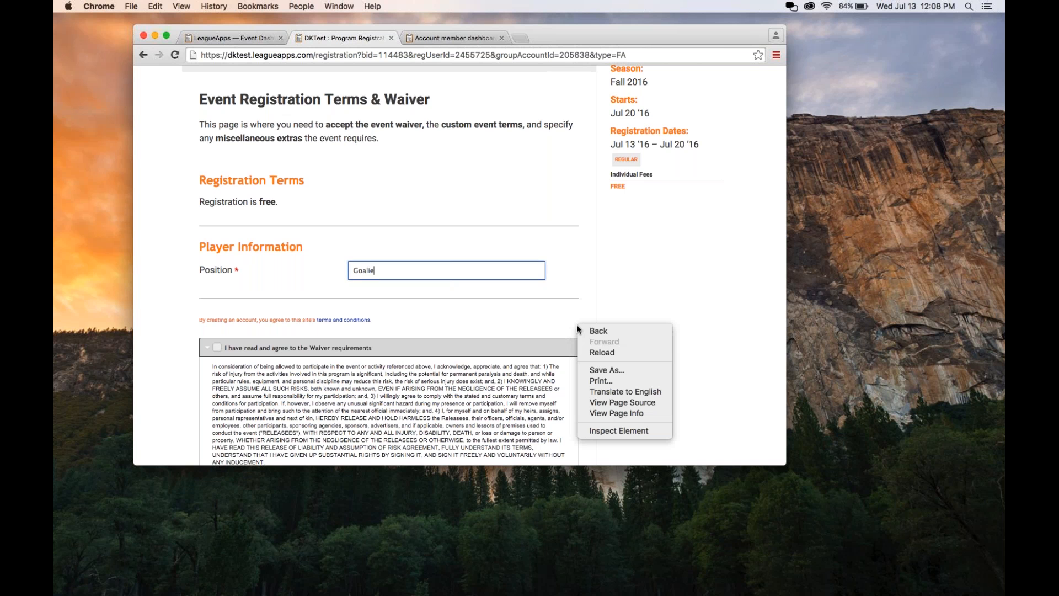
{"action": "left_click", "coordinate": [647, 255]}
{"action": "scroll", "coordinate": [647, 255], "scroll_direction": "down", "scroll_amount": 3}
{"action": "left_click", "coordinate": [217, 219]}
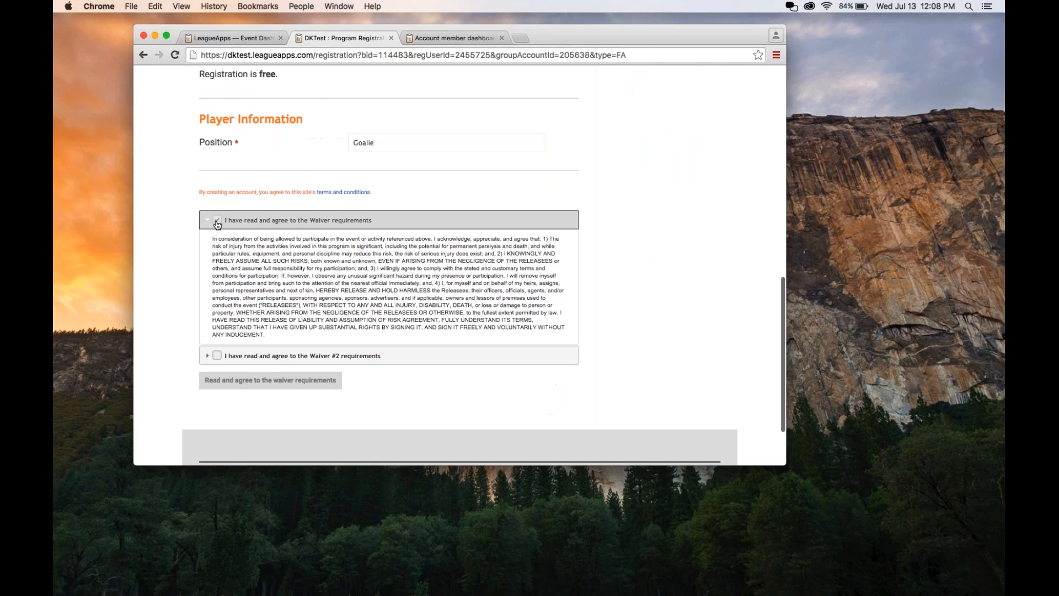
{"action": "left_click", "coordinate": [217, 355]}
{"action": "left_click", "coordinate": [229, 382]}
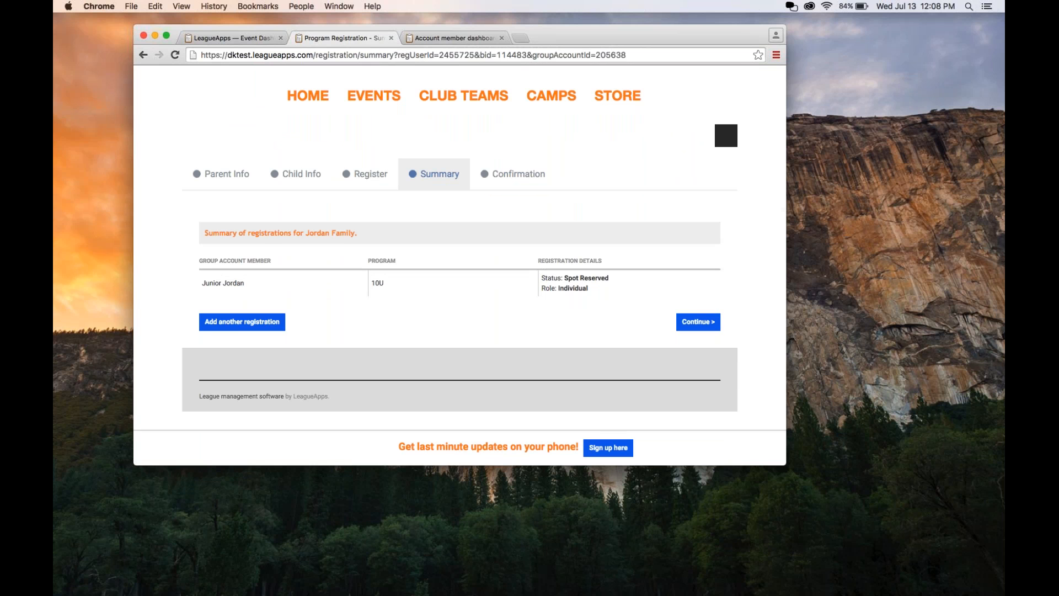
Step: Add another registration, choosing the family's second child for 10U with the Individual role
{"action": "left_click", "coordinate": [234, 325]}
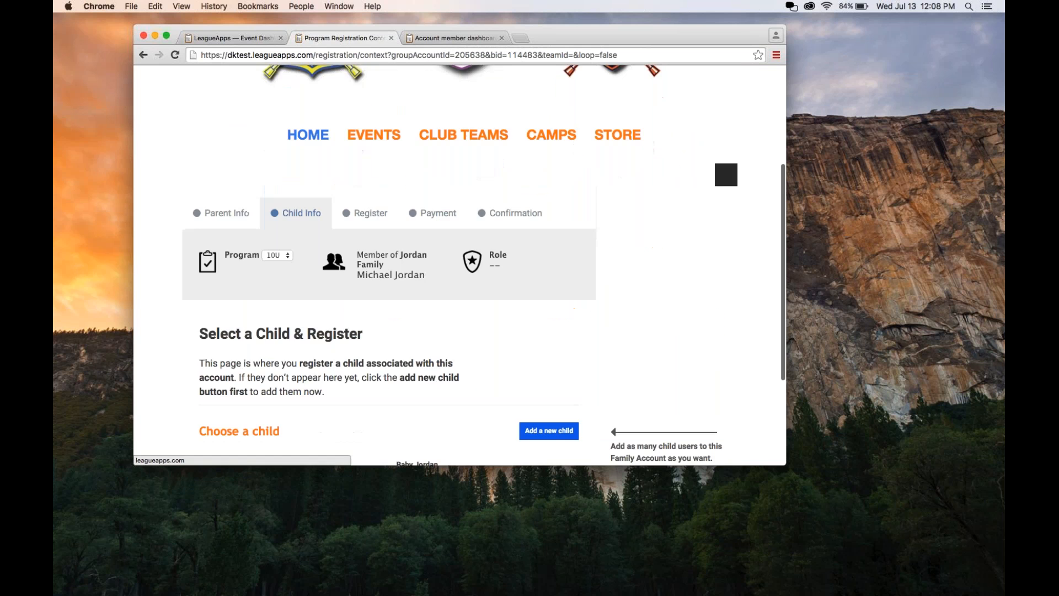
{"action": "scroll", "coordinate": [460, 287], "scroll_direction": "down", "scroll_amount": 4}
{"action": "left_click", "coordinate": [442, 288]}
{"action": "scroll", "coordinate": [542, 339], "scroll_direction": "down", "scroll_amount": 3}
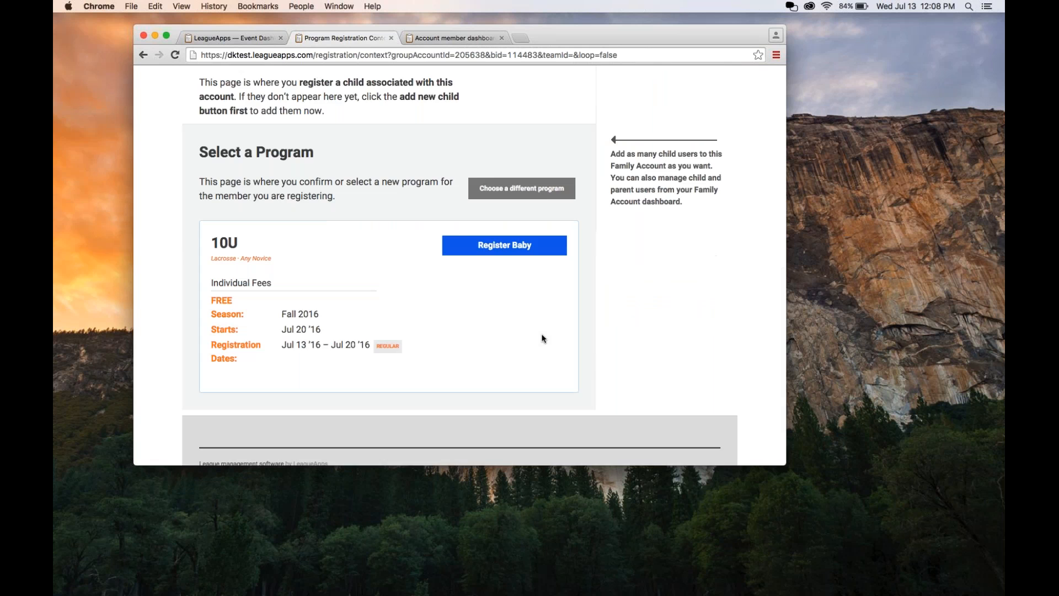
{"action": "scroll", "coordinate": [542, 338], "scroll_direction": "down", "scroll_amount": 3}
{"action": "left_click", "coordinate": [491, 176]}
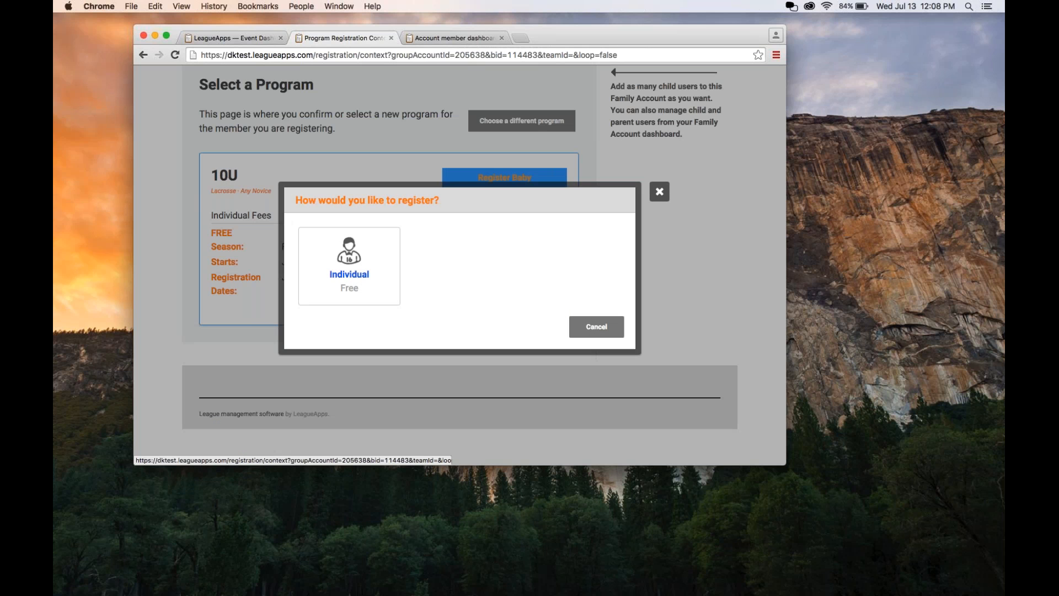
{"action": "left_click", "coordinate": [350, 252]}
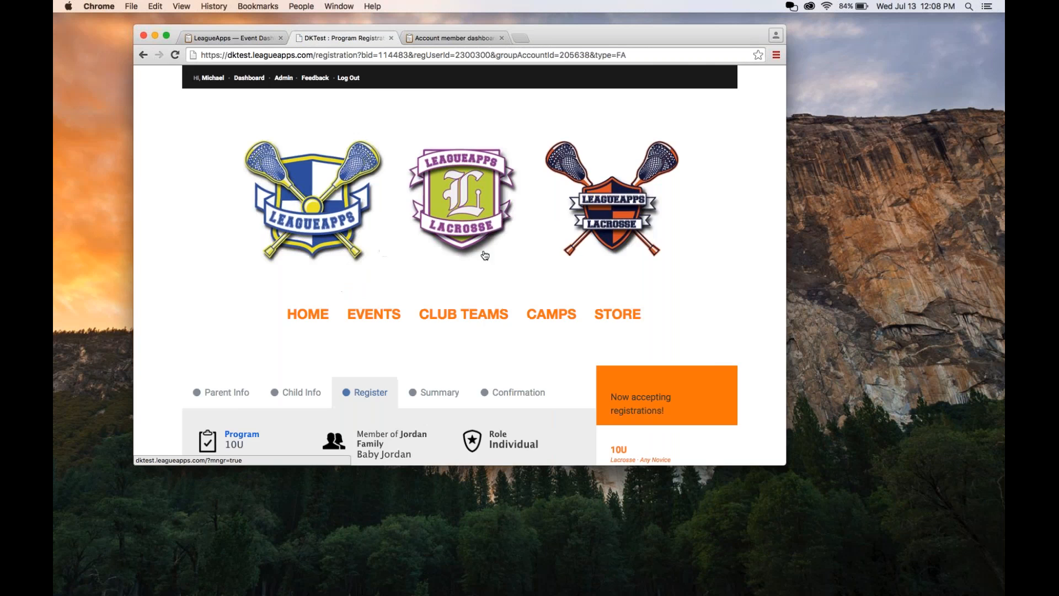
Step: Enter Attack as the second child's position, agree to both waivers, and submit the registration
{"action": "scroll", "coordinate": [483, 254], "scroll_direction": "down", "scroll_amount": 5}
{"action": "scroll", "coordinate": [460, 265], "scroll_direction": "down", "scroll_amount": 2}
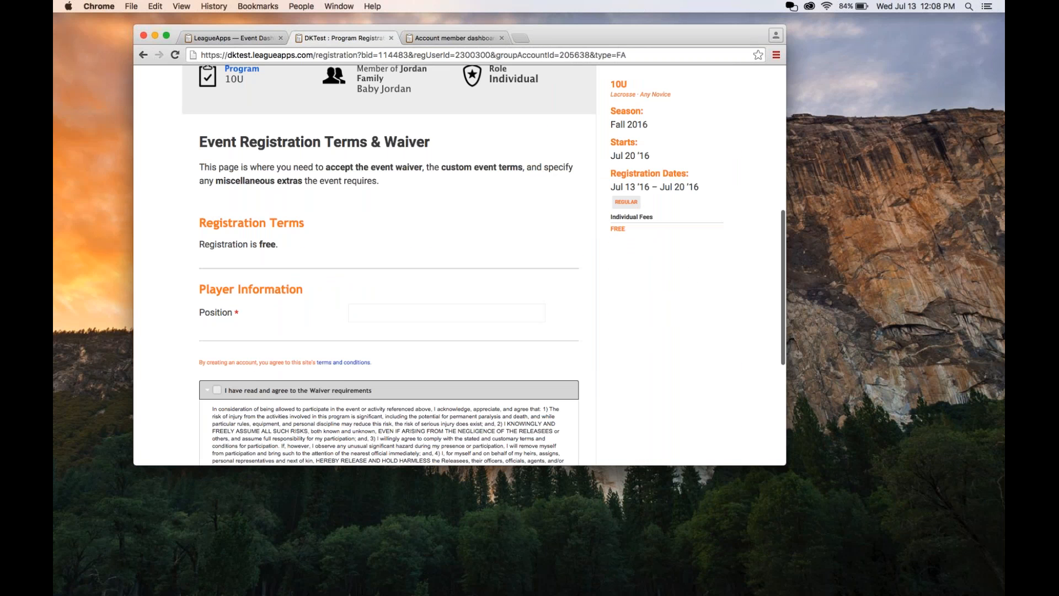
{"action": "left_click", "coordinate": [446, 313]}
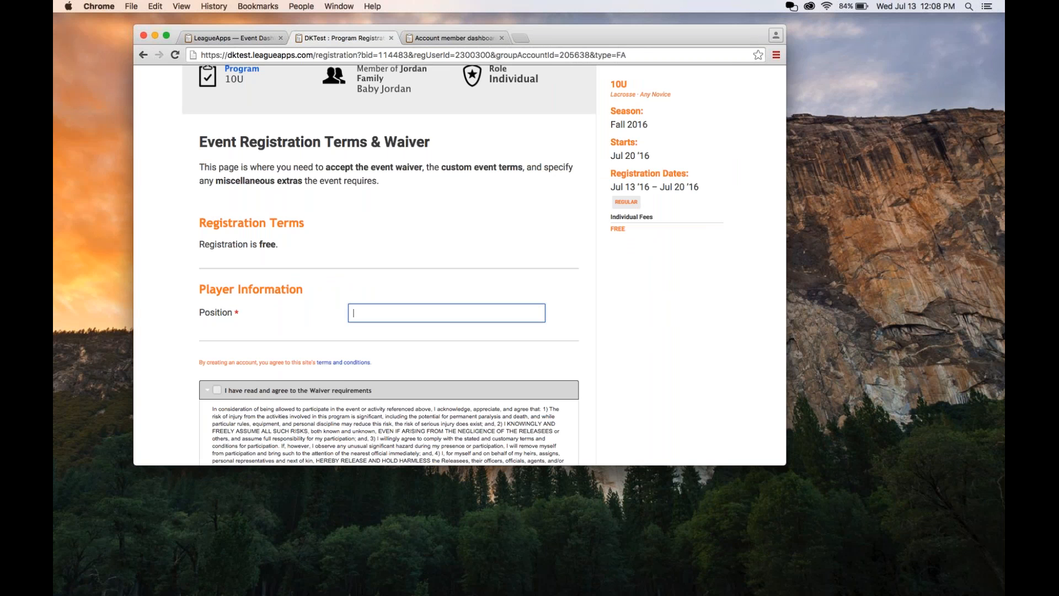
{"action": "type", "text": "Attack"}
{"action": "key", "text": "Tab"}
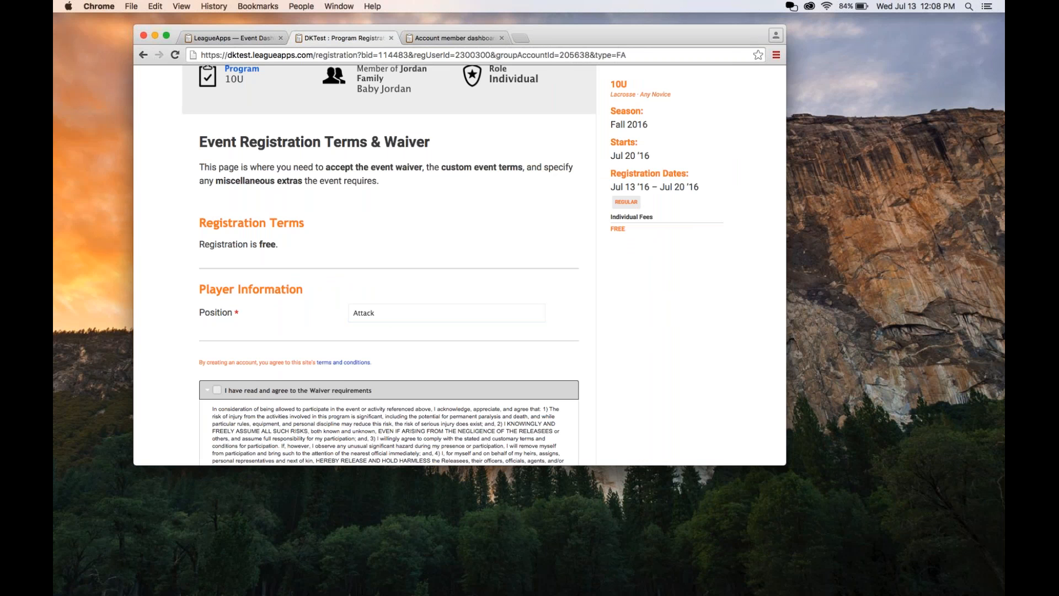
{"action": "scroll", "coordinate": [460, 265], "scroll_direction": "down", "scroll_amount": 4}
{"action": "left_click", "coordinate": [217, 281]}
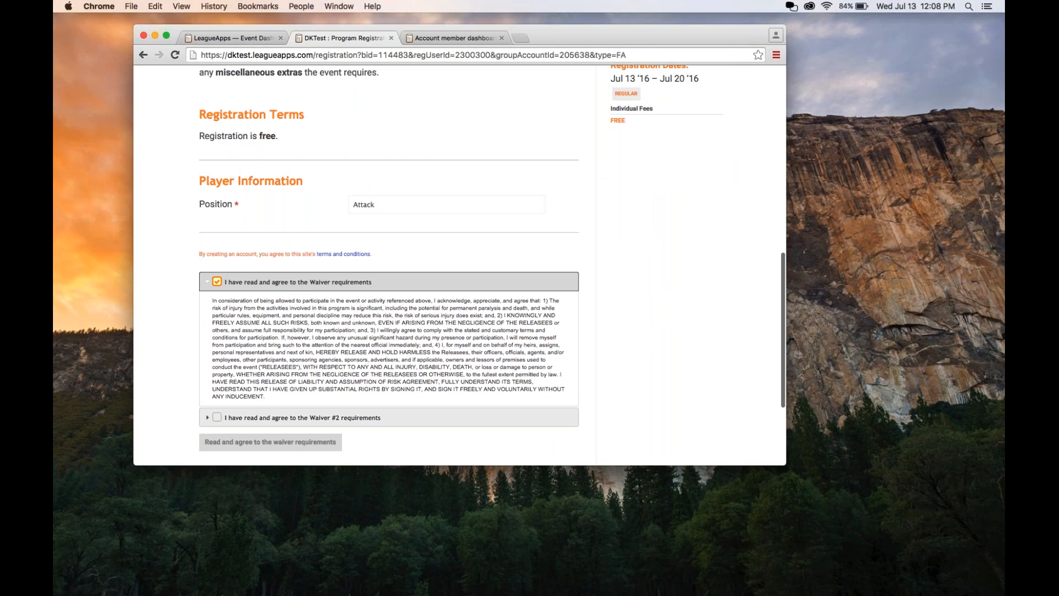
{"action": "left_click", "coordinate": [217, 417]}
{"action": "scroll", "coordinate": [343, 356], "scroll_direction": "down", "scroll_amount": 4}
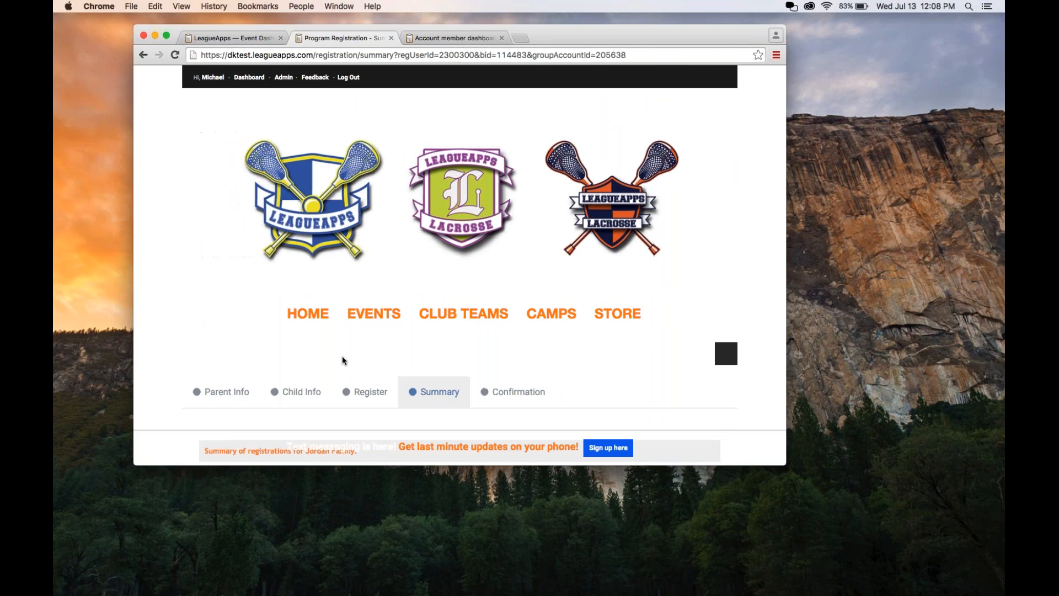
Step: Finalize the family's registrations and review the children's activities on the member's dashboard
{"action": "left_click", "coordinate": [698, 335]}
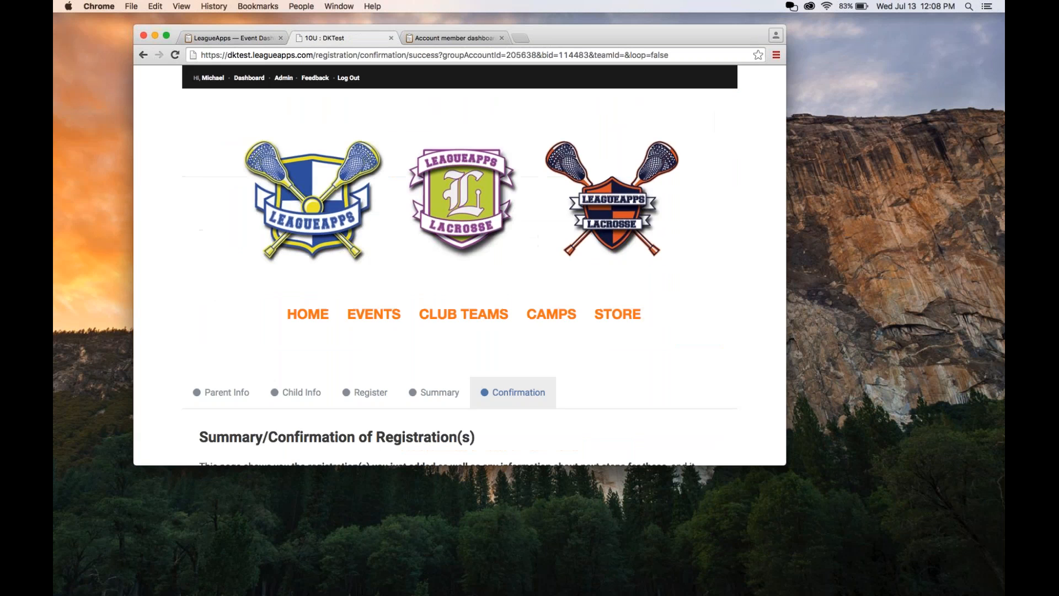
{"action": "scroll", "coordinate": [466, 352], "scroll_direction": "down", "scroll_amount": 4}
{"action": "scroll", "coordinate": [460, 276], "scroll_direction": "down", "scroll_amount": 4}
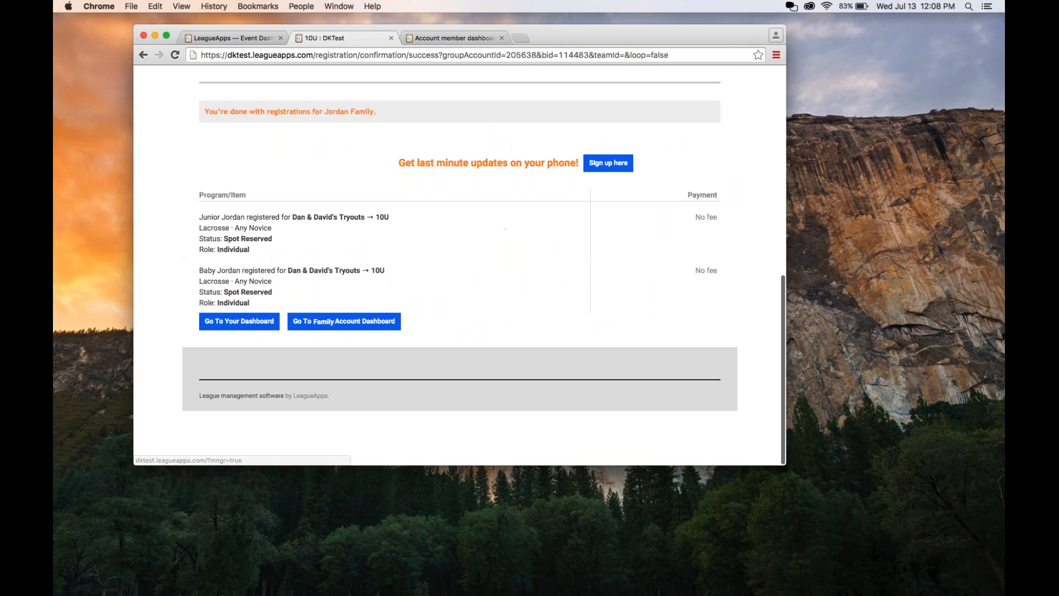
{"action": "left_click", "coordinate": [239, 322]}
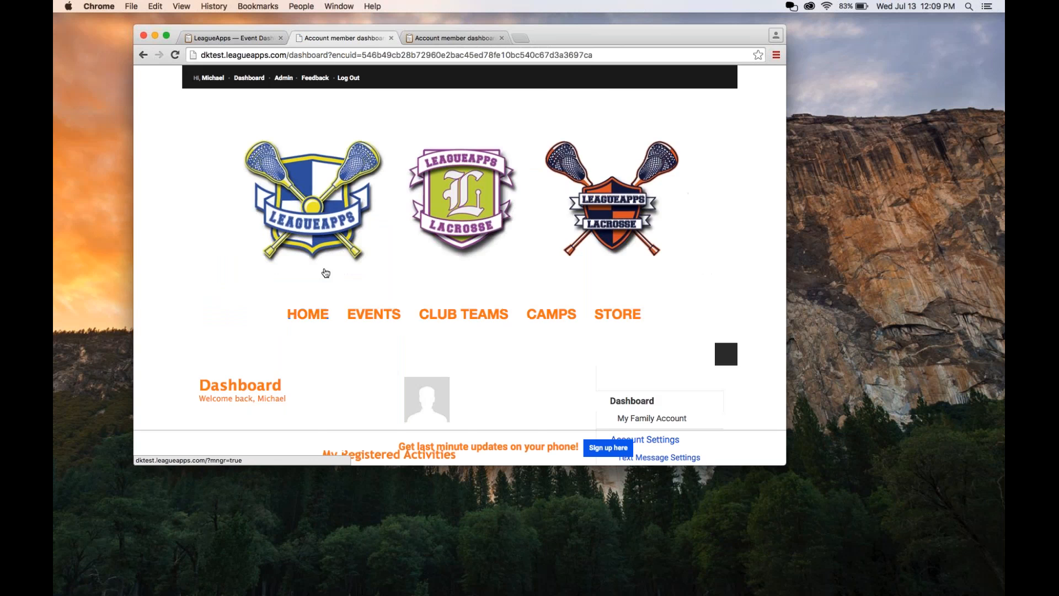
{"action": "scroll", "coordinate": [317, 316], "scroll_direction": "down", "scroll_amount": 8}
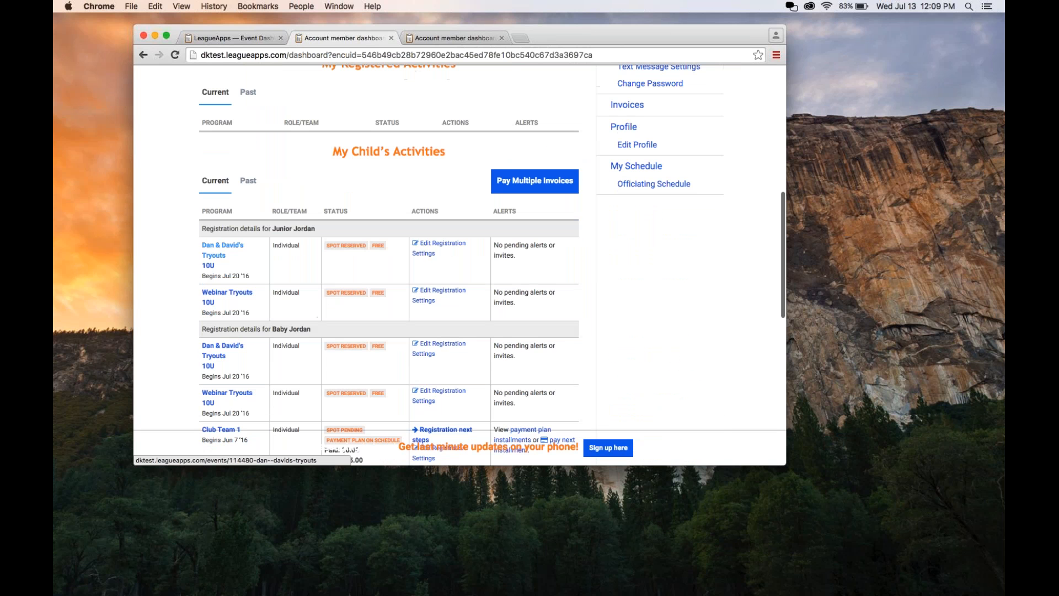
{"action": "scroll", "coordinate": [217, 262], "scroll_direction": "down", "scroll_amount": 1}
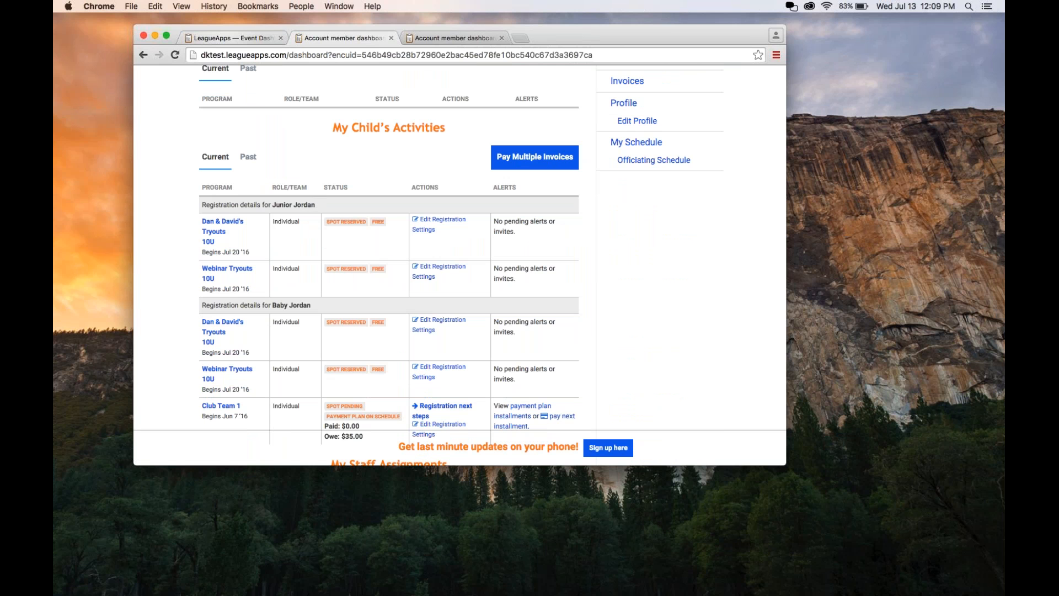
Step: Return to the management console and look over the list of all live and upcoming programs
{"action": "left_click", "coordinate": [234, 38]}
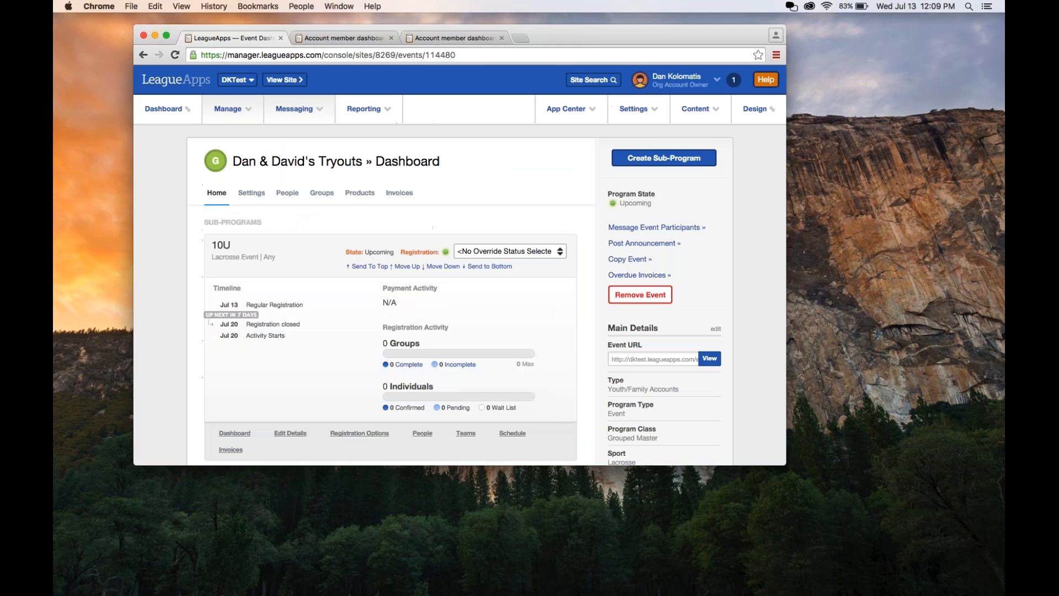
{"action": "left_click", "coordinate": [223, 109]}
{"action": "left_click", "coordinate": [220, 224]}
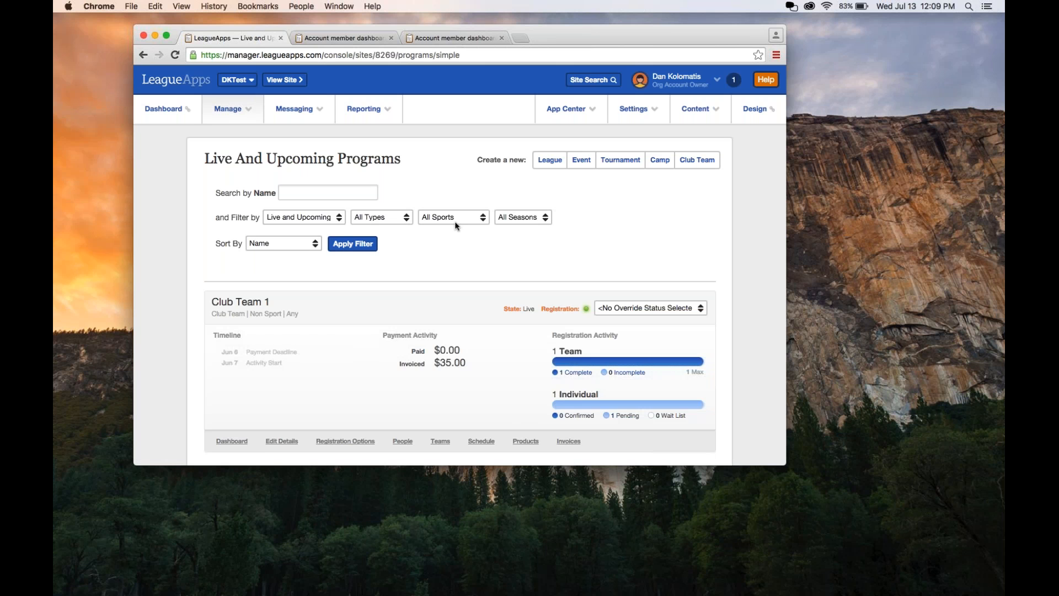
{"action": "scroll", "coordinate": [595, 209], "scroll_direction": "down", "scroll_amount": 2}
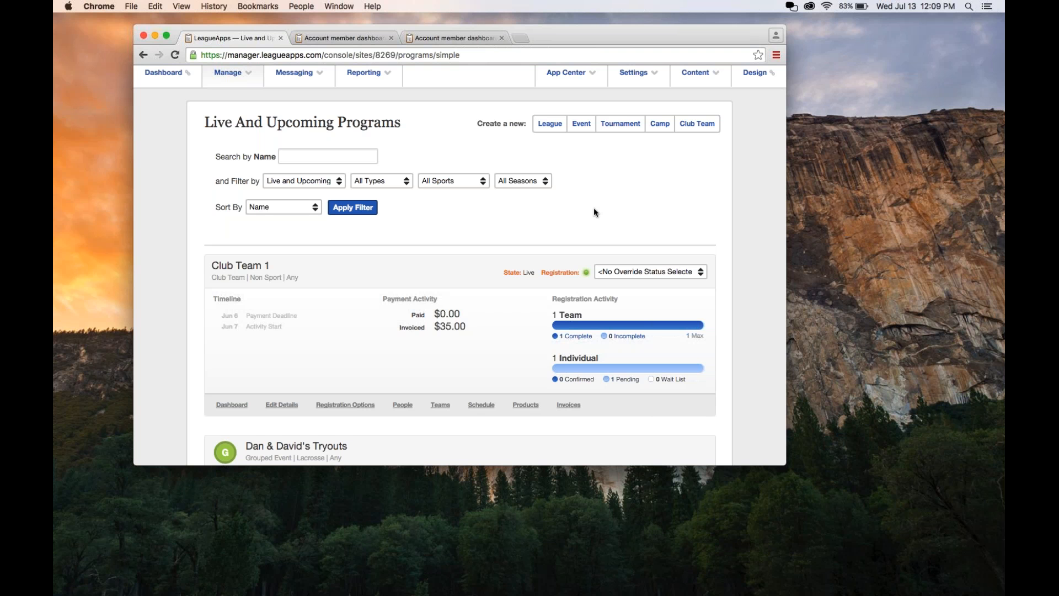
Step: From the live and upcoming programs list, start a new club team and mark it as a group program
{"action": "scroll", "coordinate": [596, 211], "scroll_direction": "down", "scroll_amount": 4}
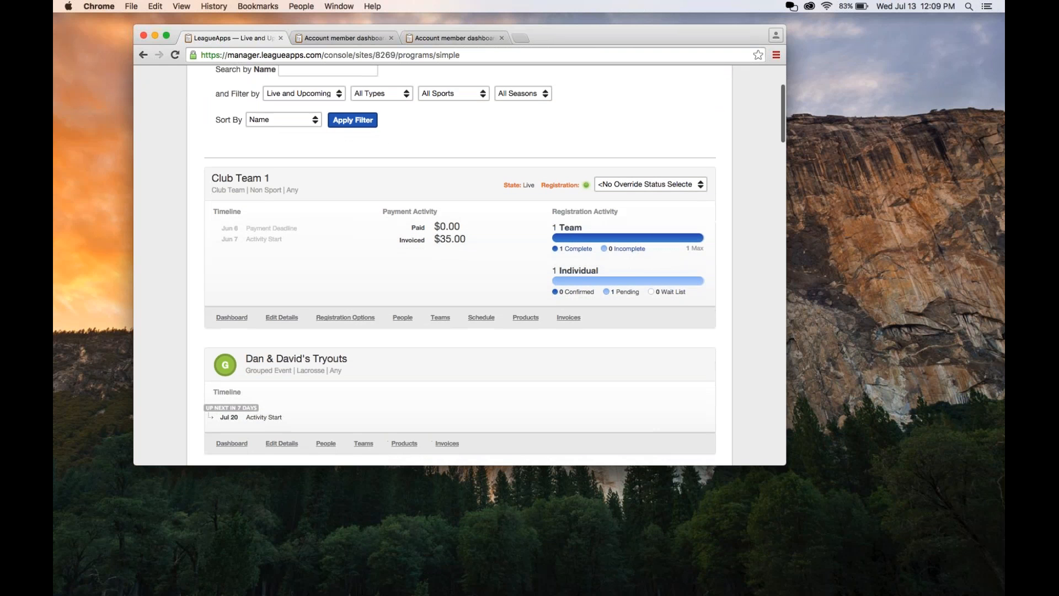
{"action": "scroll", "coordinate": [598, 211], "scroll_direction": "down", "scroll_amount": 2}
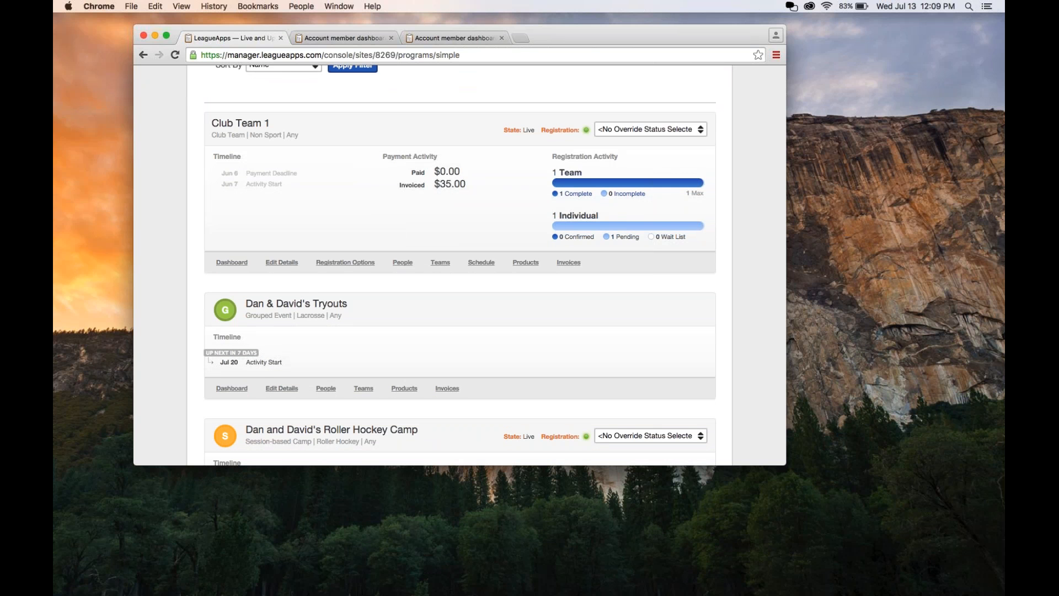
{"action": "scroll", "coordinate": [581, 222], "scroll_direction": "up", "scroll_amount": 8}
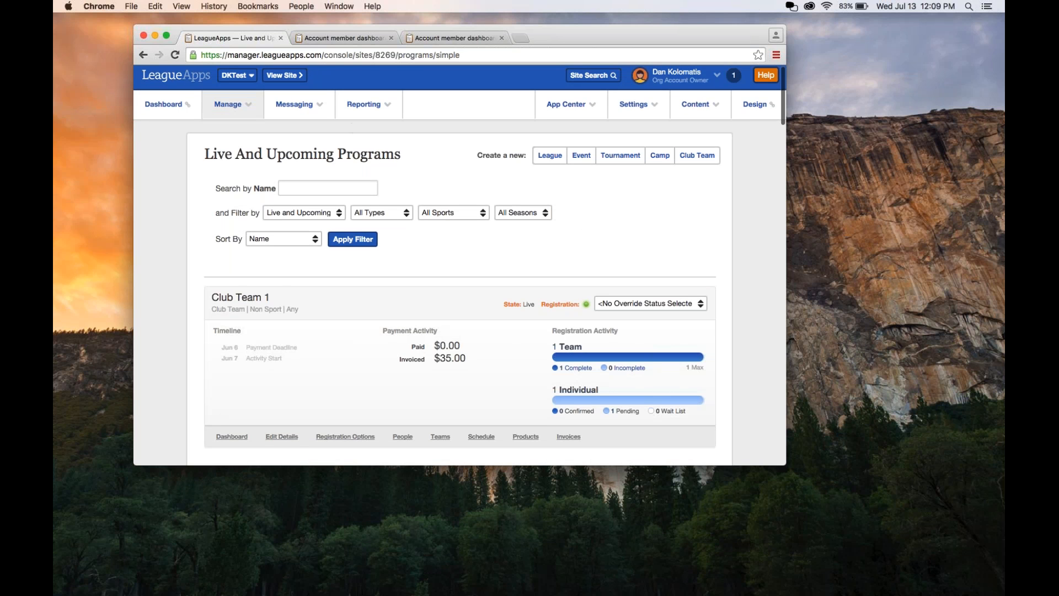
{"action": "left_click", "coordinate": [229, 106]}
{"action": "left_click", "coordinate": [218, 220]}
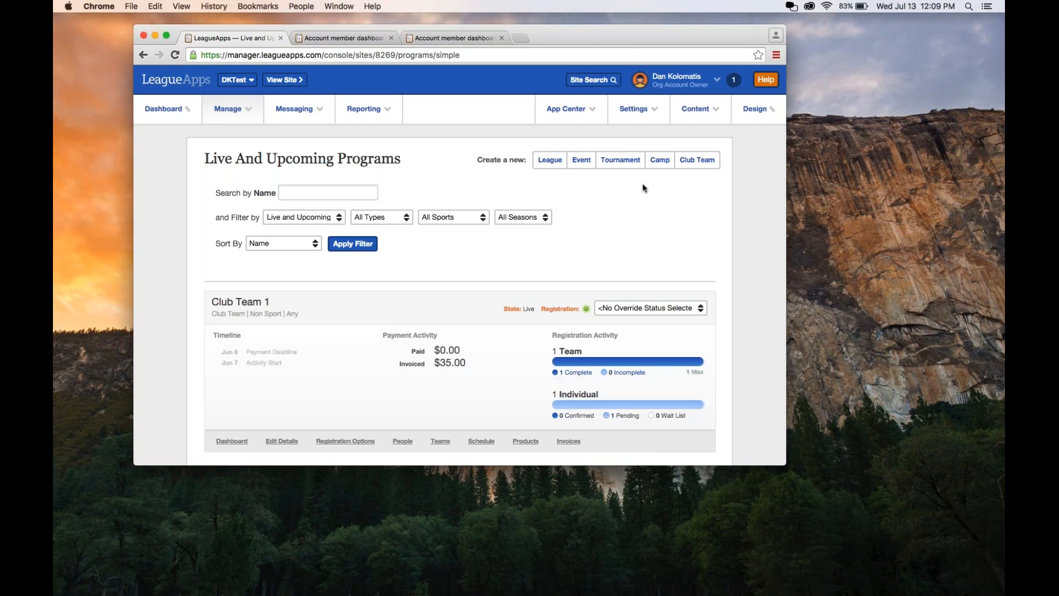
{"action": "left_click", "coordinate": [699, 172]}
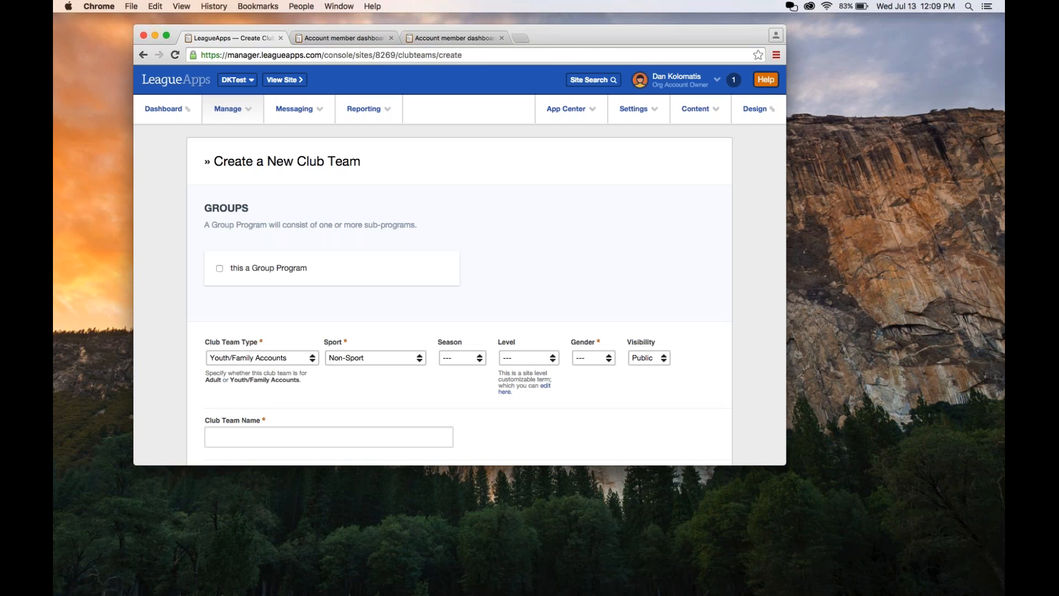
{"action": "left_click", "coordinate": [220, 268]}
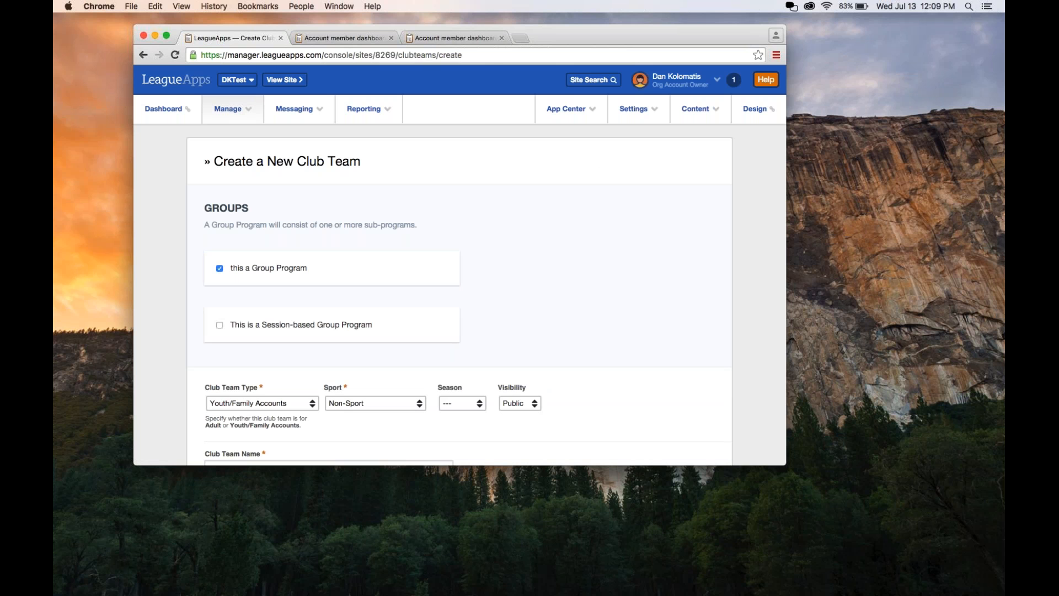
Step: Enter the club team name, made of the two organizers' first names followed by Club
{"action": "scroll", "coordinate": [303, 308], "scroll_direction": "down", "scroll_amount": 5}
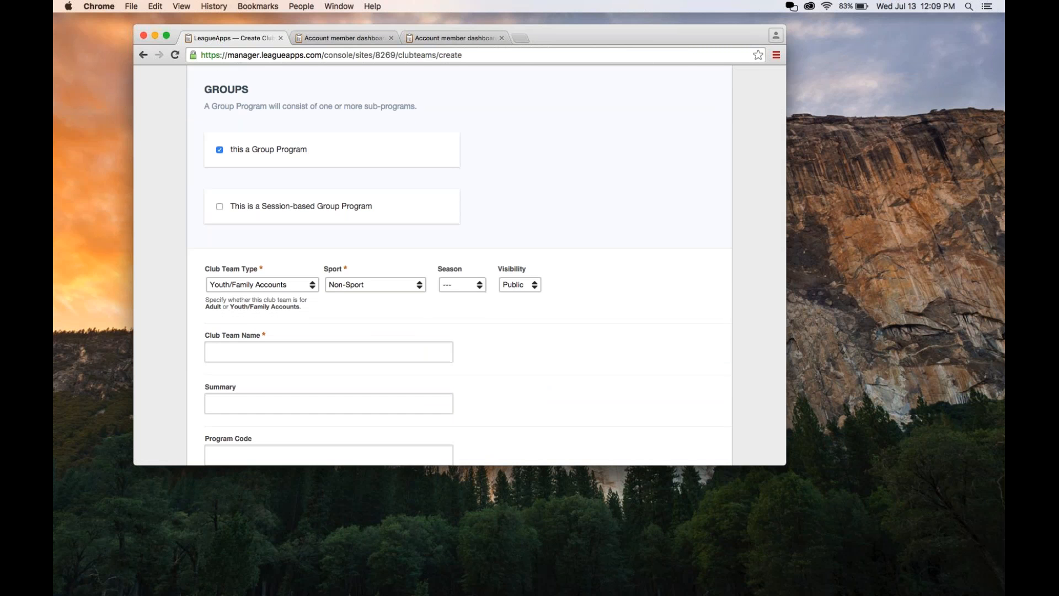
{"action": "scroll", "coordinate": [288, 324], "scroll_direction": "down", "scroll_amount": 1}
{"action": "left_click", "coordinate": [288, 324]}
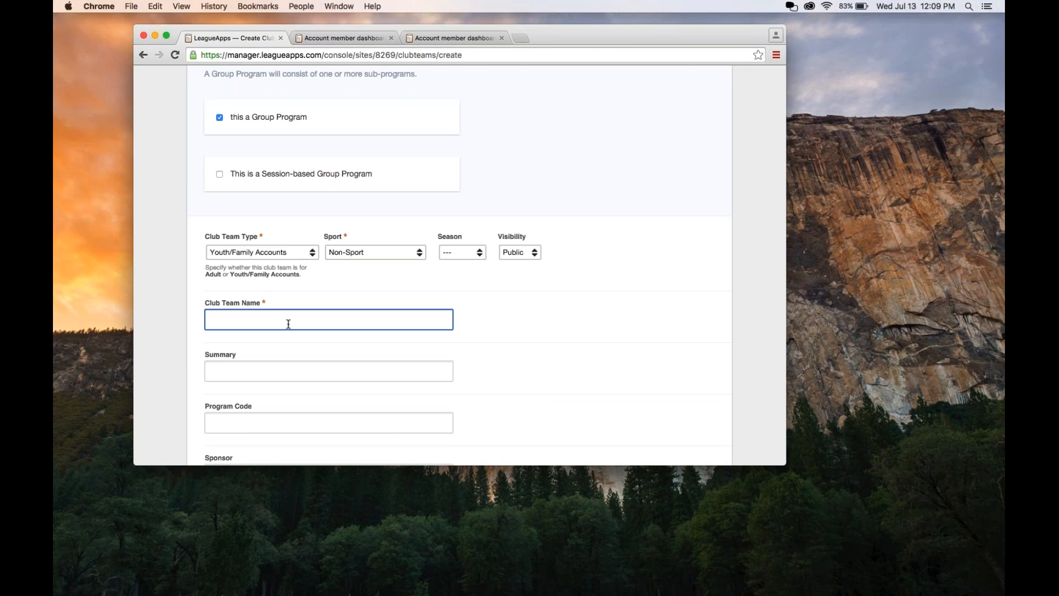
{"action": "type", "text": "Dan "}
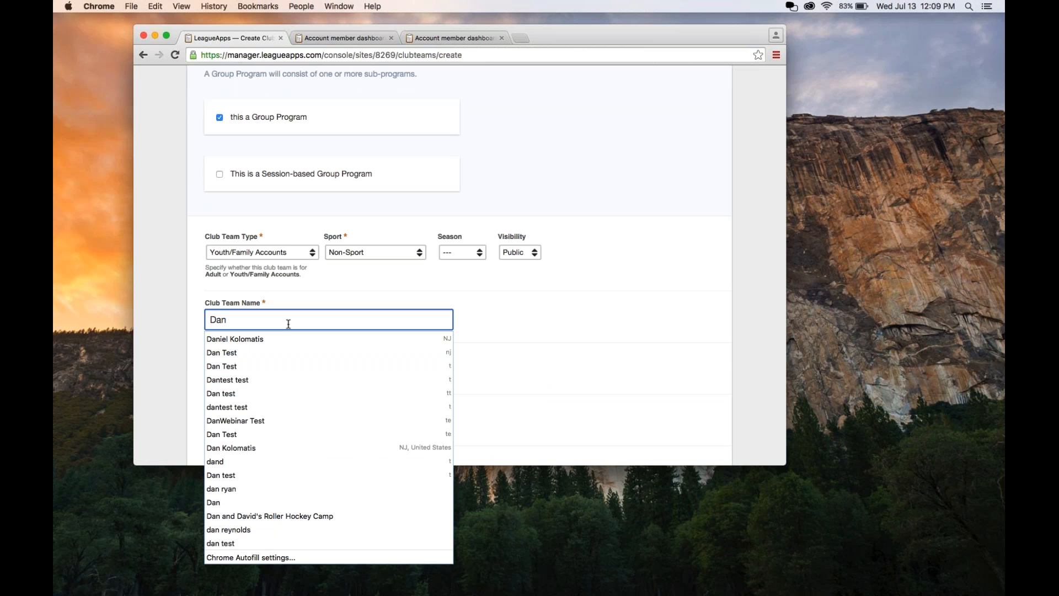
{"action": "type", "text": "& D"}
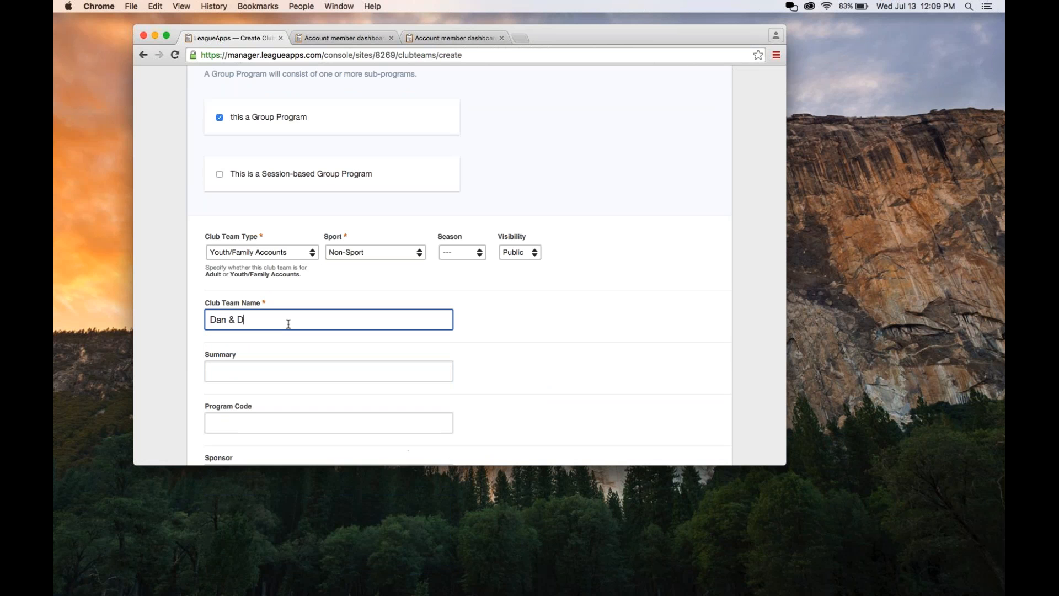
{"action": "type", "text": "avid's Club"}
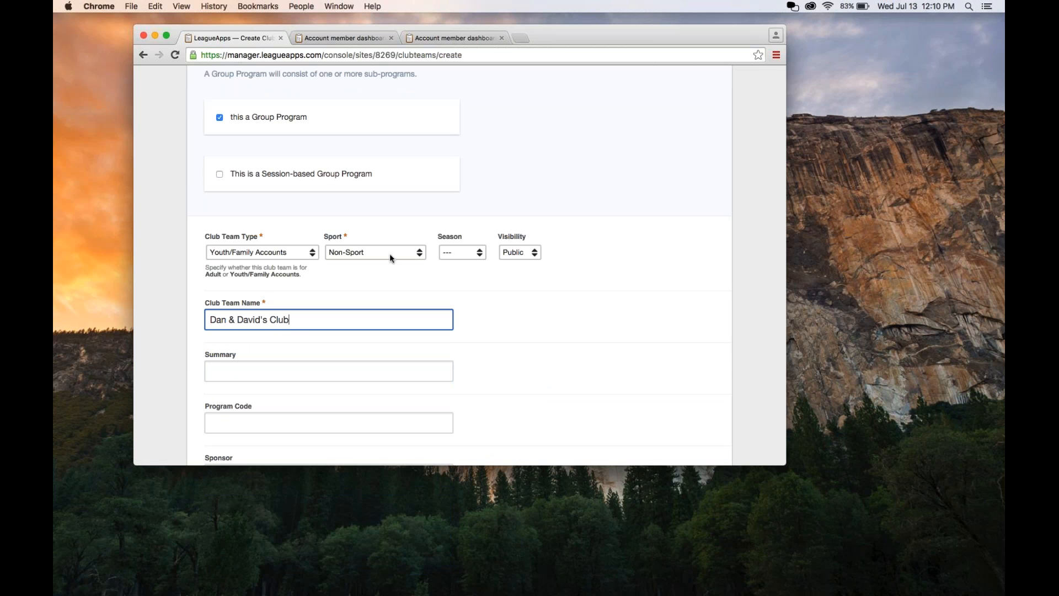
Step: Set the club team's sport to Lacrosse, its season to Fall and its visibility to Private
{"action": "left_click", "coordinate": [390, 253]}
{"action": "scroll", "coordinate": [356, 413], "scroll_direction": "down", "scroll_amount": 10}
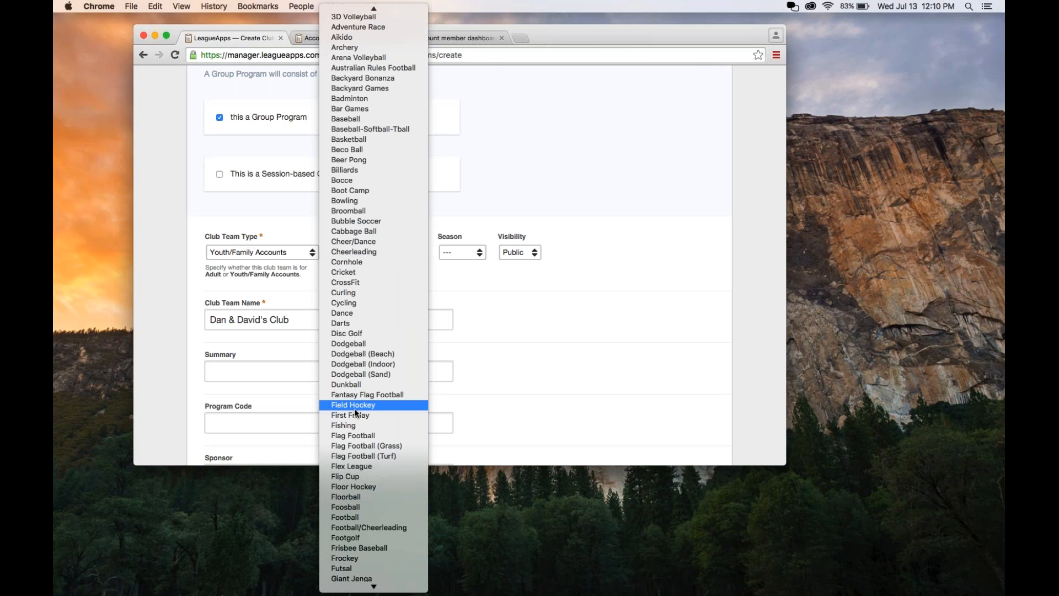
{"action": "scroll", "coordinate": [357, 426], "scroll_direction": "down", "scroll_amount": 1}
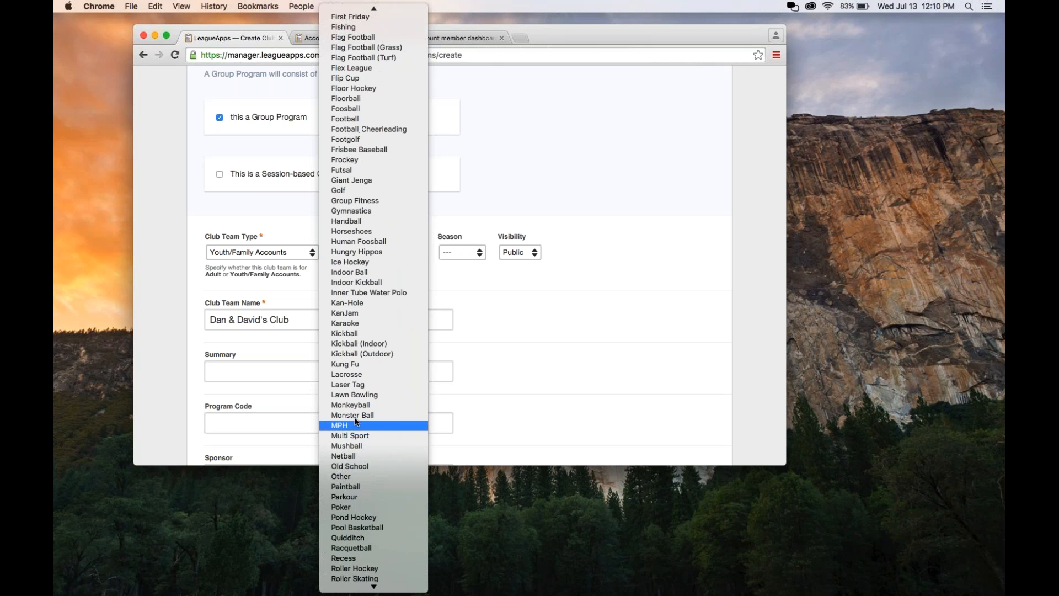
{"action": "left_click", "coordinate": [367, 376]}
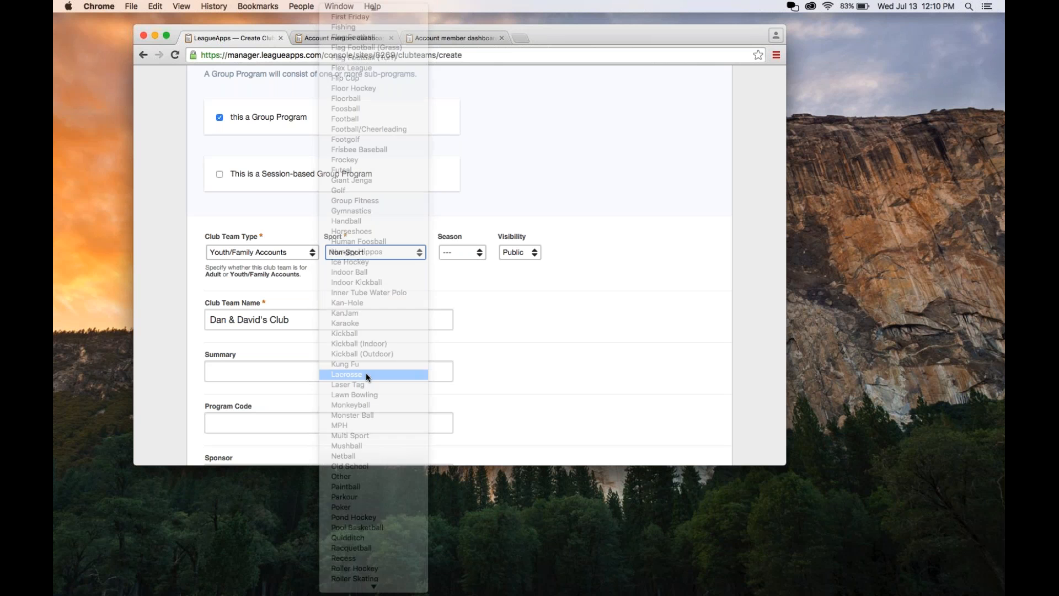
{"action": "left_click", "coordinate": [457, 255]}
{"action": "left_click", "coordinate": [449, 280]}
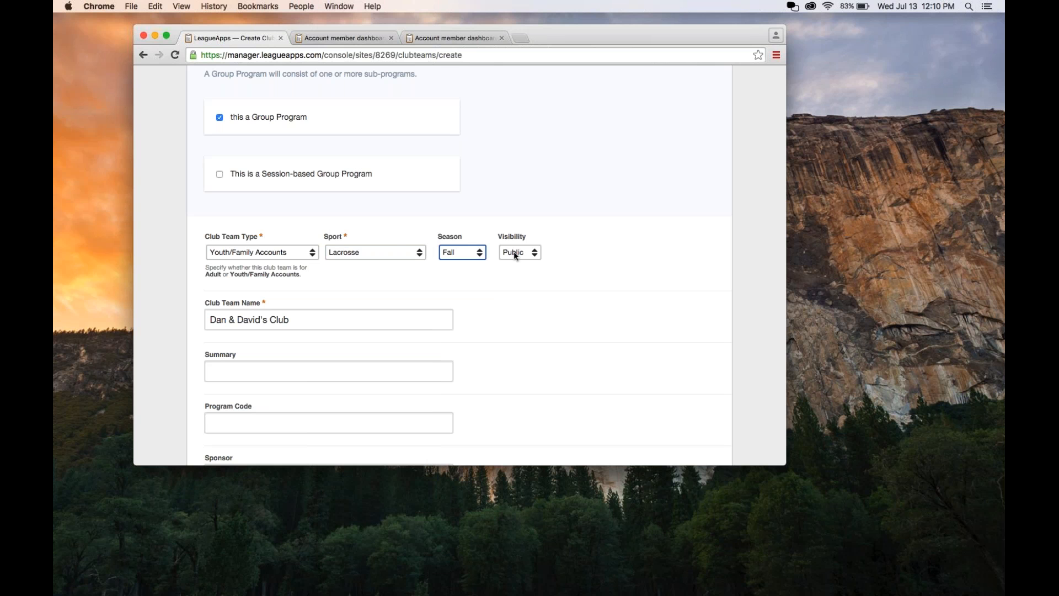
{"action": "left_click", "coordinate": [516, 256]}
{"action": "left_click", "coordinate": [514, 263]}
Step: Set the activity start date to 08/1/2016 and create the grouped club team
{"action": "scroll", "coordinate": [561, 274], "scroll_direction": "down", "scroll_amount": 3}
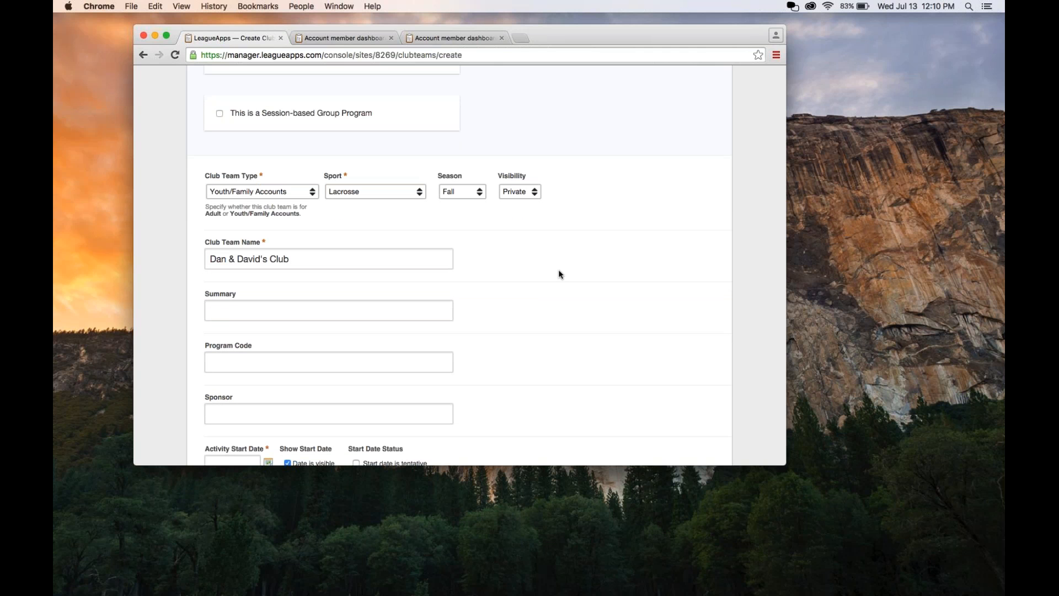
{"action": "scroll", "coordinate": [560, 275], "scroll_direction": "down", "scroll_amount": 3}
{"action": "scroll", "coordinate": [500, 269], "scroll_direction": "down", "scroll_amount": 3}
{"action": "left_click", "coordinate": [242, 297]}
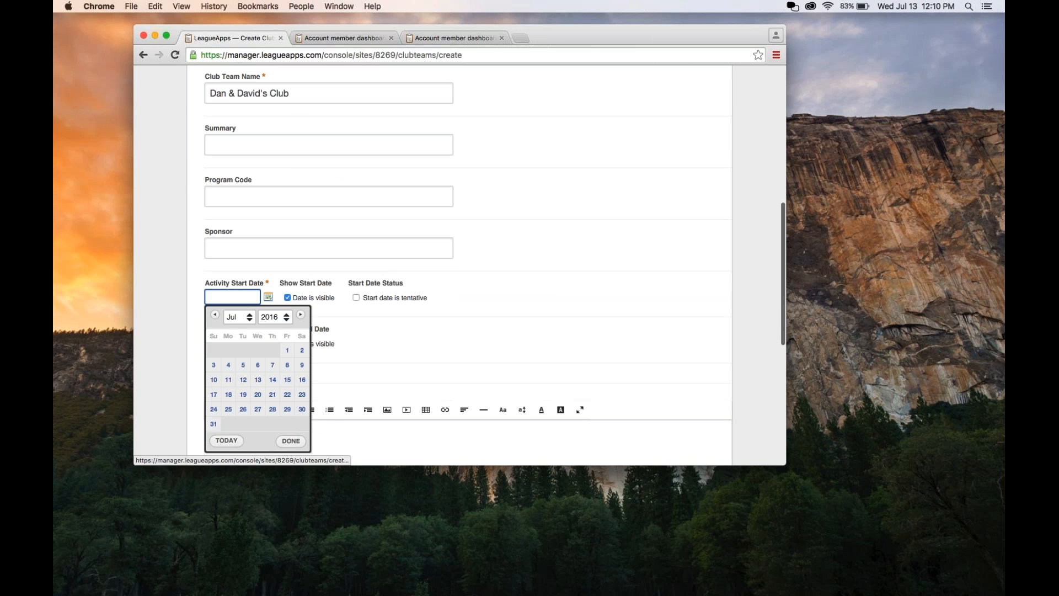
{"action": "left_click", "coordinate": [243, 316]}
{"action": "left_click", "coordinate": [244, 326]}
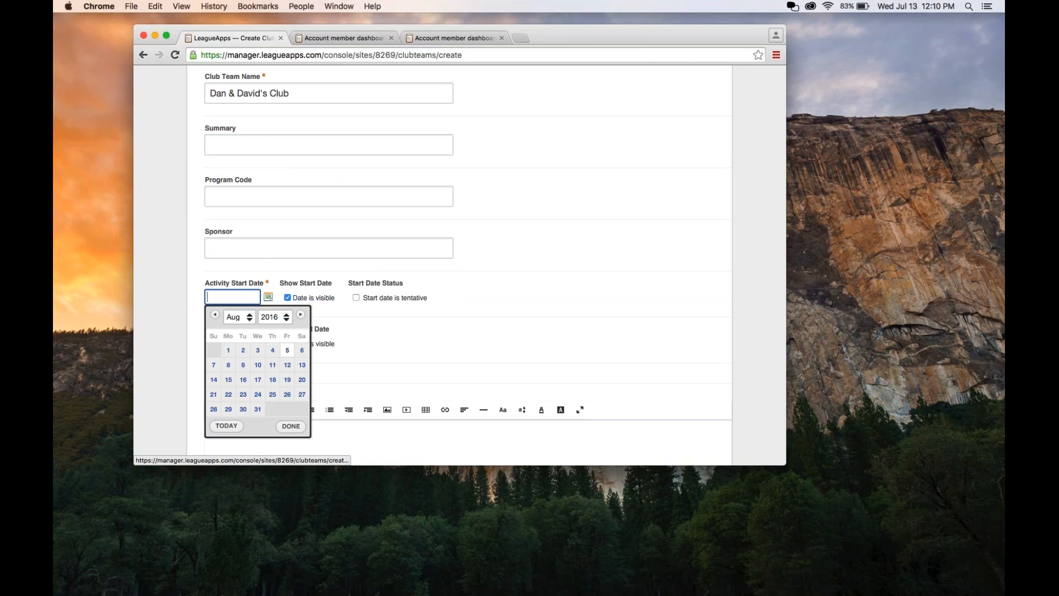
{"action": "left_click", "coordinate": [228, 351]}
{"action": "scroll", "coordinate": [206, 348], "scroll_direction": "down", "scroll_amount": 5}
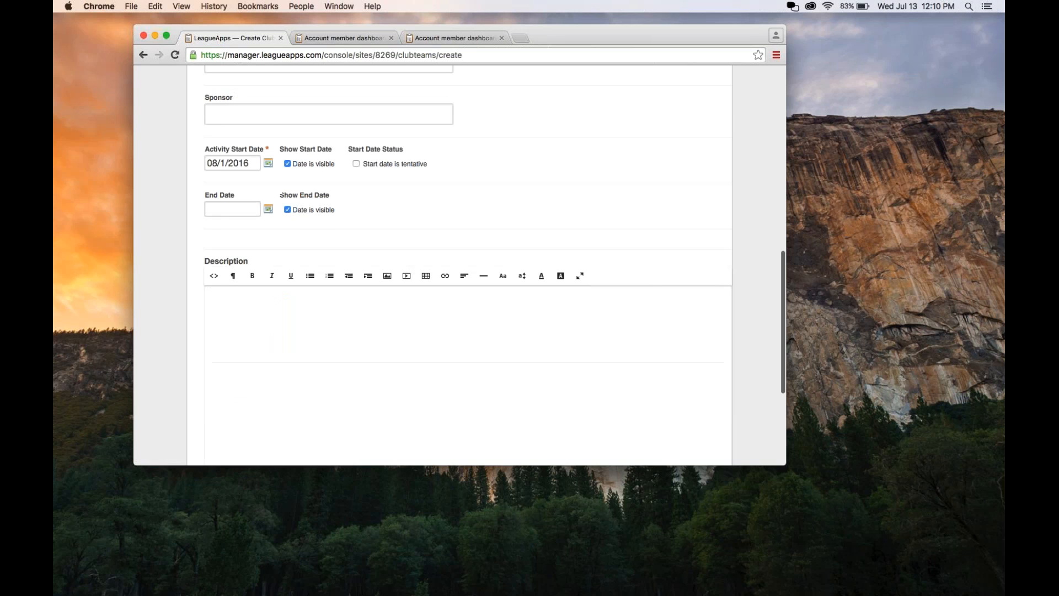
{"action": "scroll", "coordinate": [174, 361], "scroll_direction": "down", "scroll_amount": 3}
{"action": "left_click", "coordinate": [251, 386]}
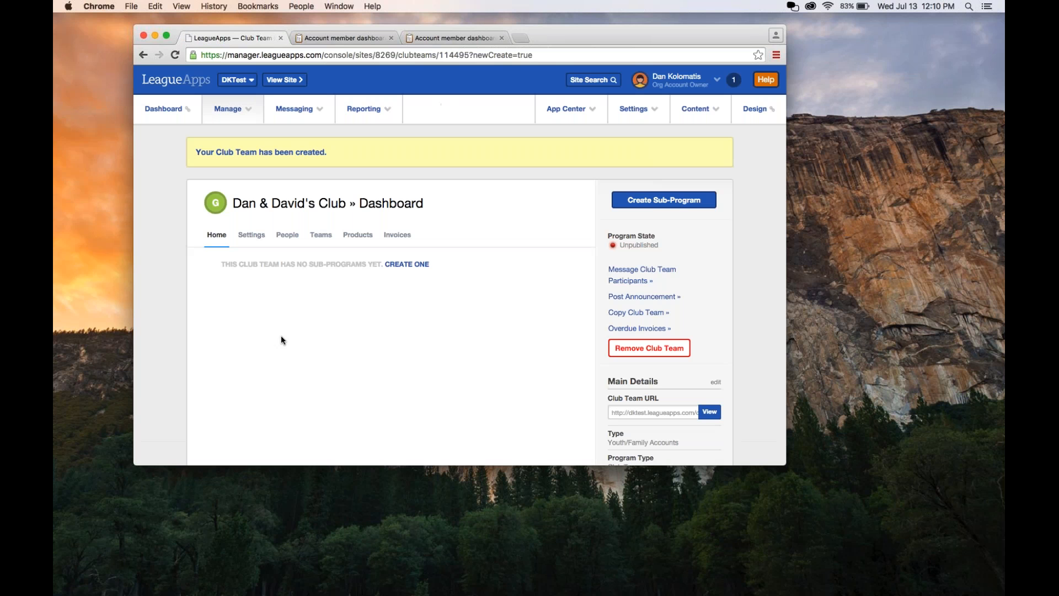
Step: Create a 10U sub-program in the club team starting 08/1/2016, saving it and continuing to its registration options
{"action": "left_click", "coordinate": [411, 266]}
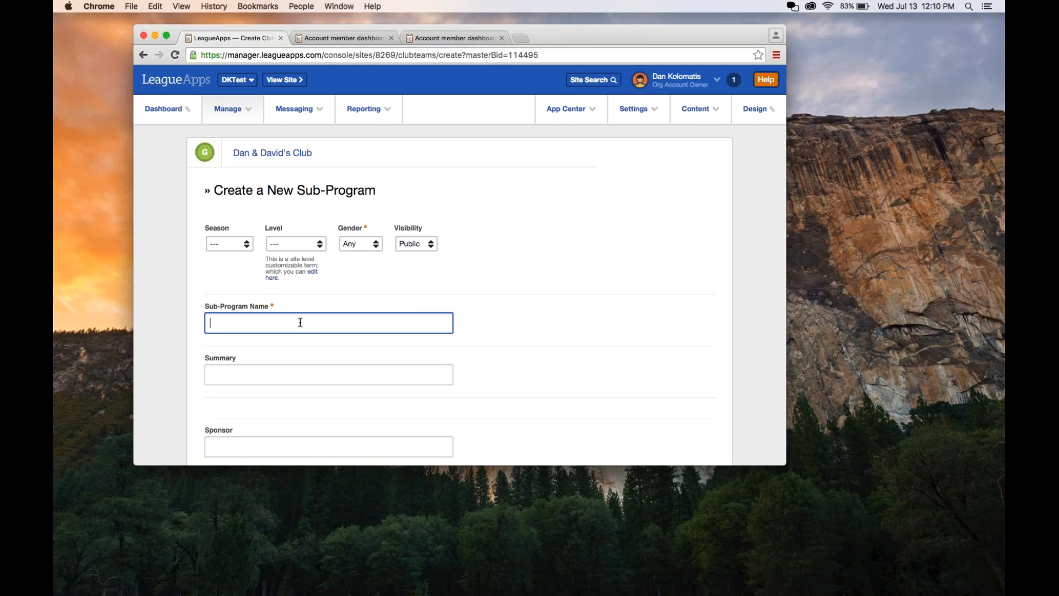
{"action": "type", "text": "10U"}
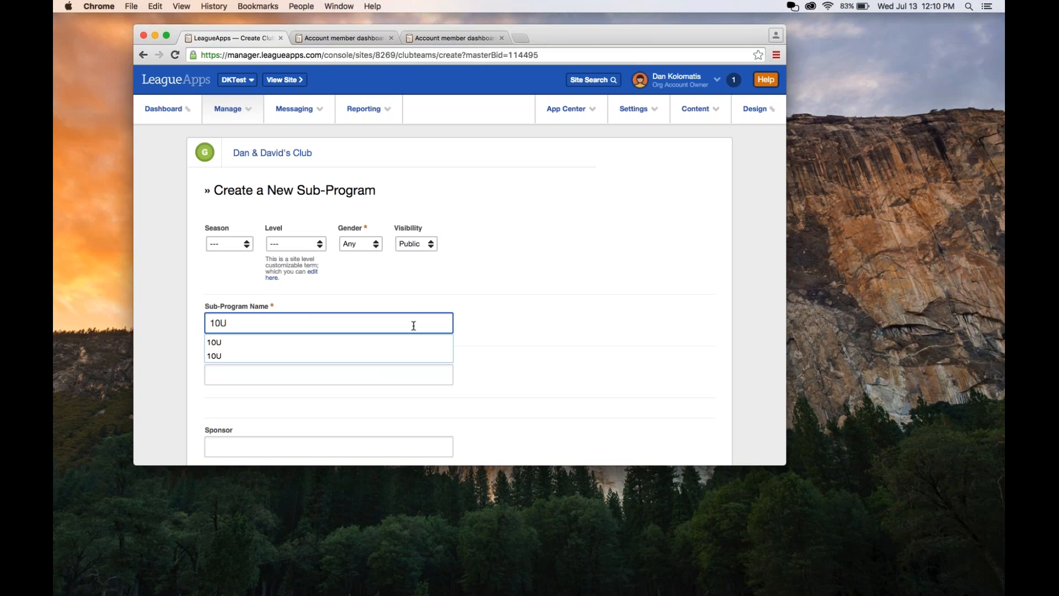
{"action": "scroll", "coordinate": [414, 316], "scroll_direction": "down", "scroll_amount": 5}
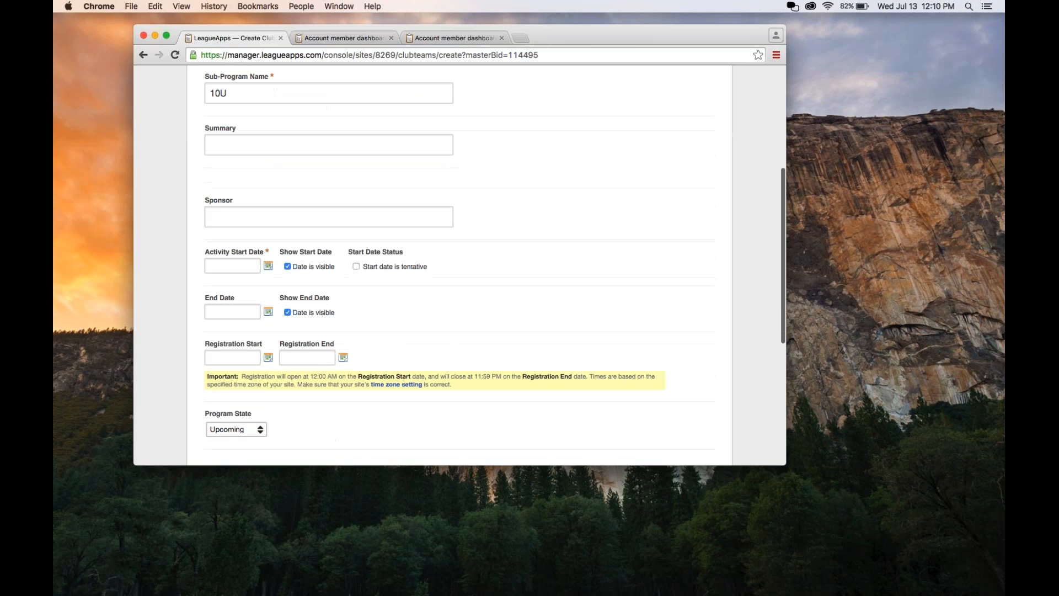
{"action": "left_click", "coordinate": [232, 266]}
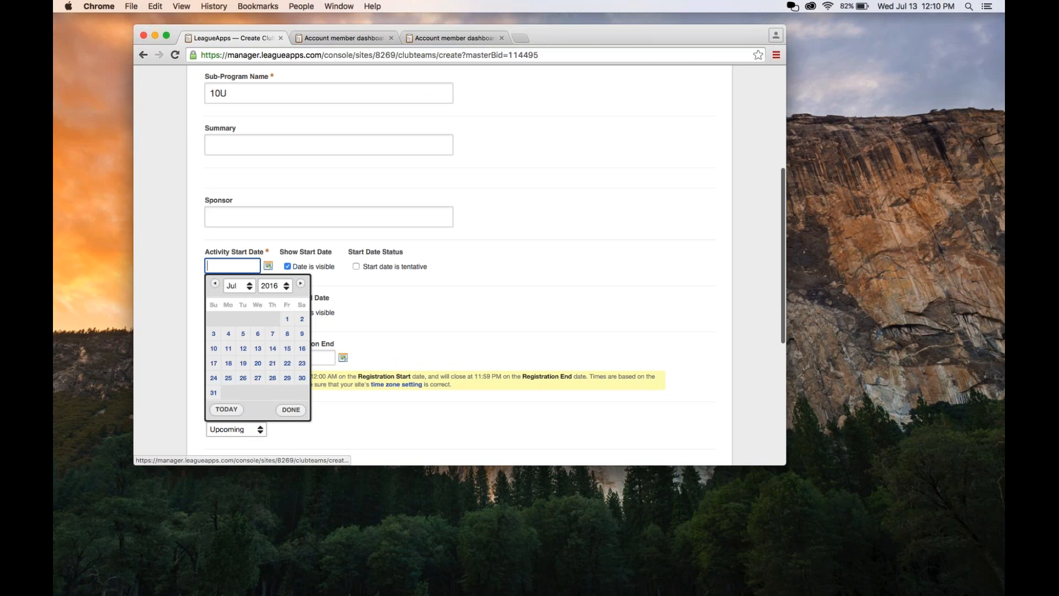
{"action": "left_click", "coordinate": [301, 283]}
{"action": "left_click", "coordinate": [228, 319]}
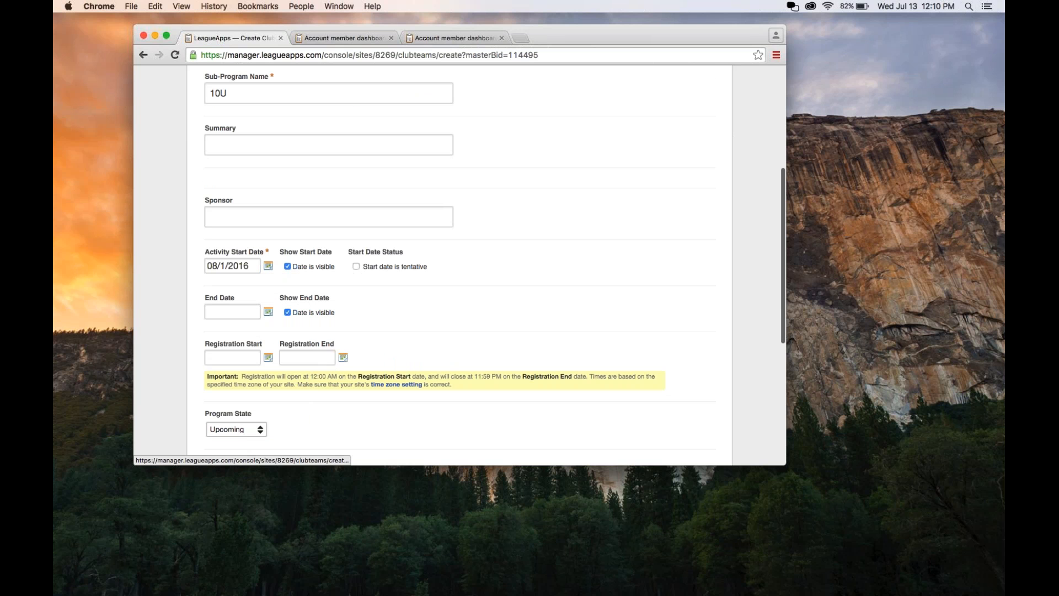
{"action": "scroll", "coordinate": [187, 314], "scroll_direction": "down", "scroll_amount": 5}
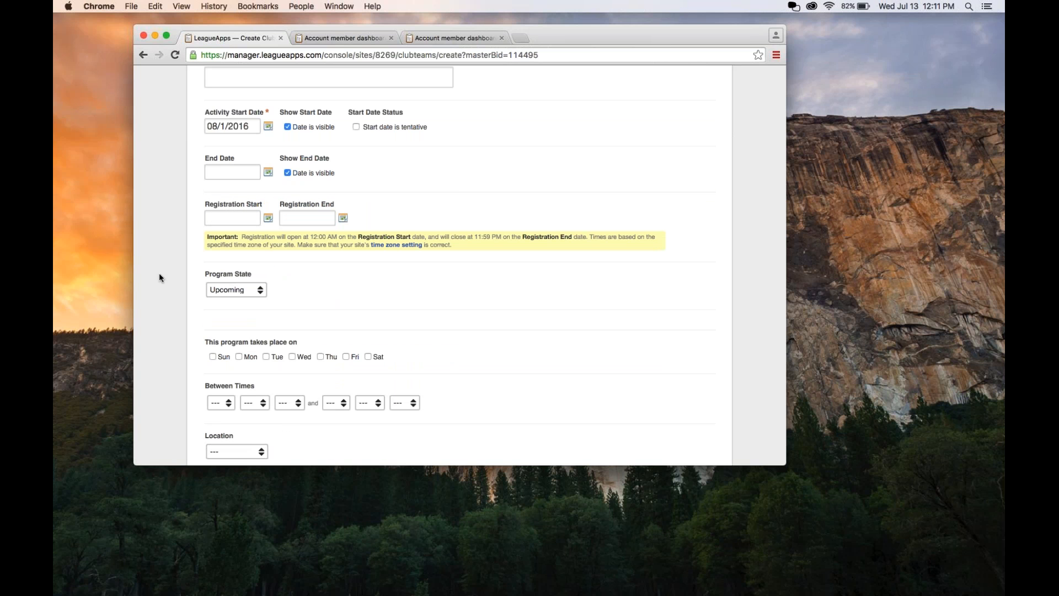
{"action": "scroll", "coordinate": [148, 301], "scroll_direction": "down", "scroll_amount": 3}
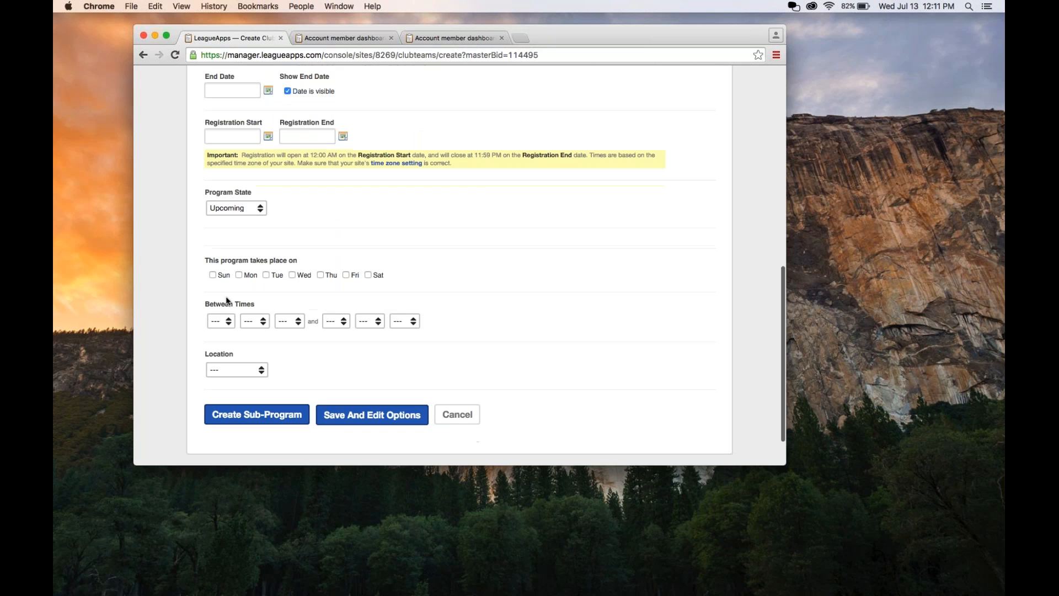
{"action": "scroll", "coordinate": [240, 356], "scroll_direction": "down", "scroll_amount": 1}
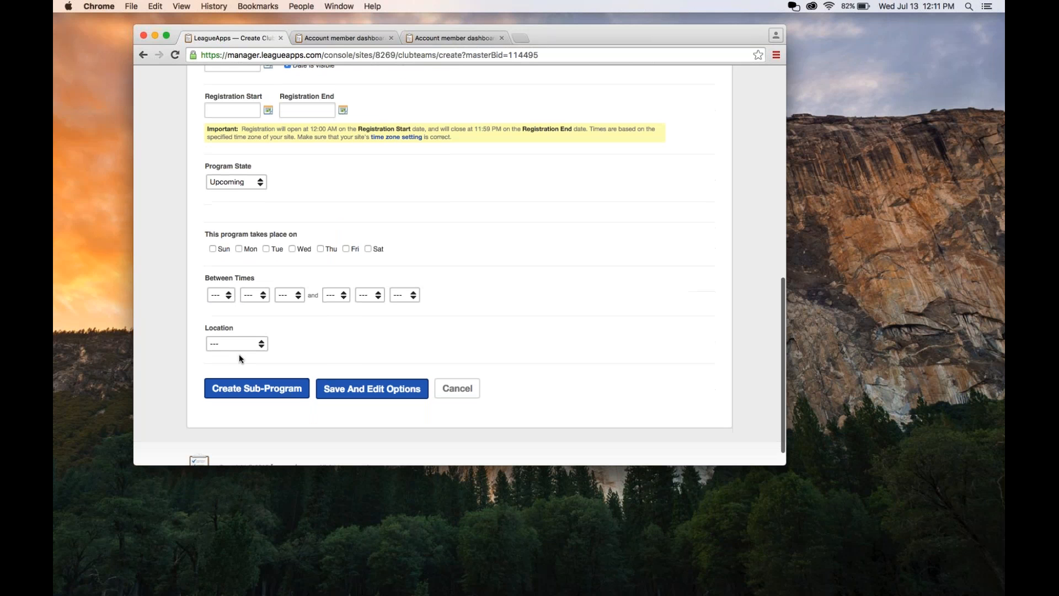
{"action": "left_click", "coordinate": [336, 390]}
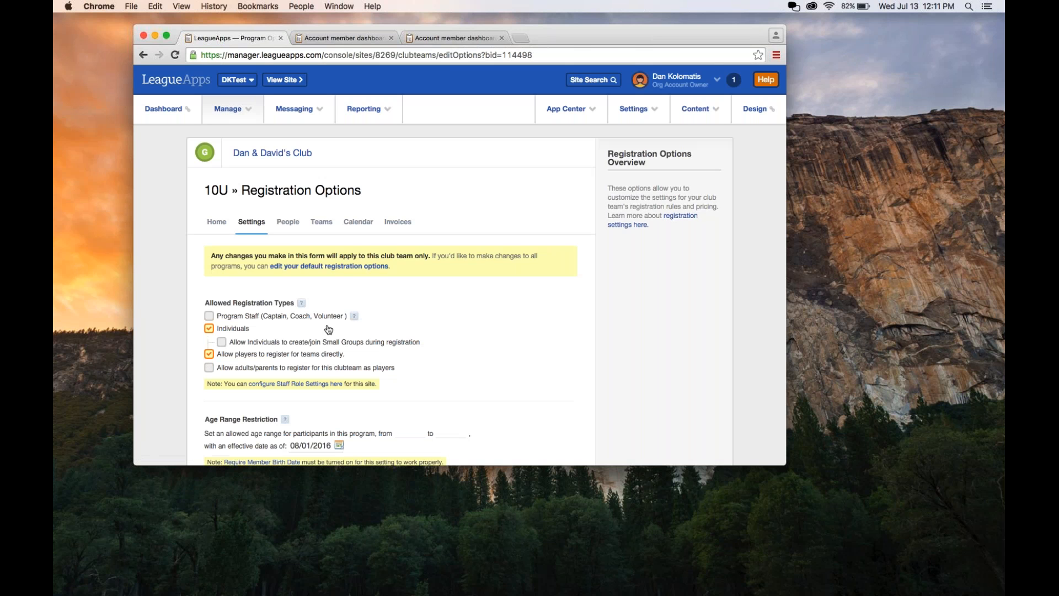
Step: Disallow players from registering directly for 10U teams and set the individual registration fee to $100.00
{"action": "scroll", "coordinate": [331, 359], "scroll_direction": "down", "scroll_amount": 1}
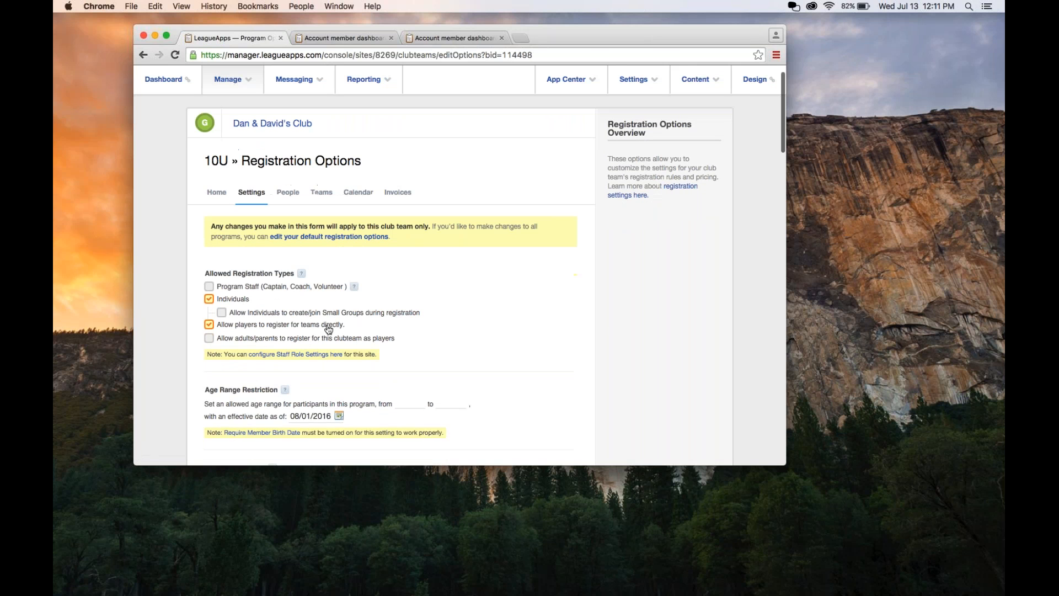
{"action": "left_click", "coordinate": [262, 319]}
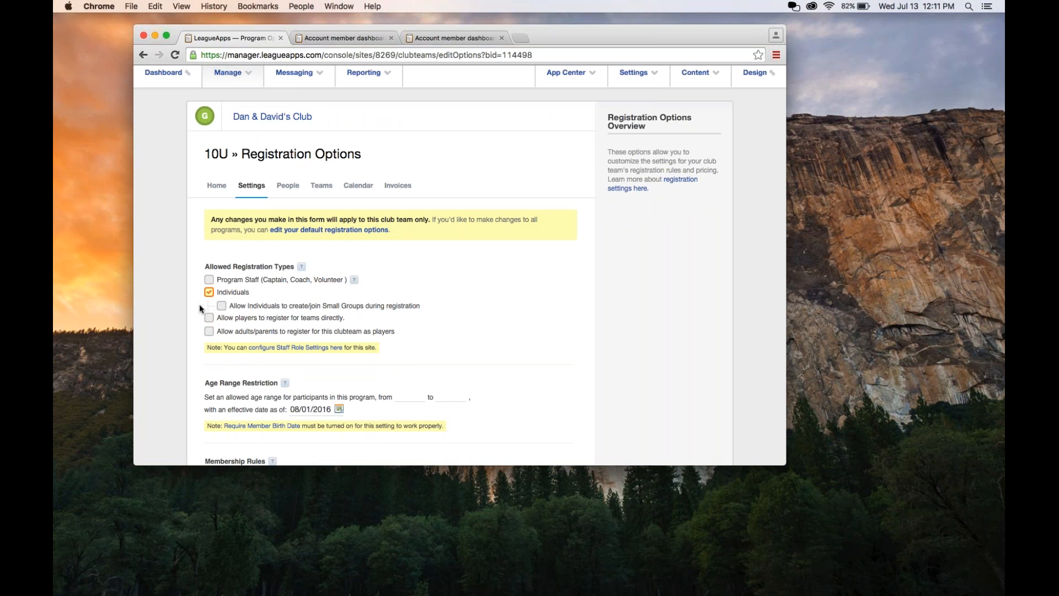
{"action": "scroll", "coordinate": [160, 311], "scroll_direction": "down", "scroll_amount": 5}
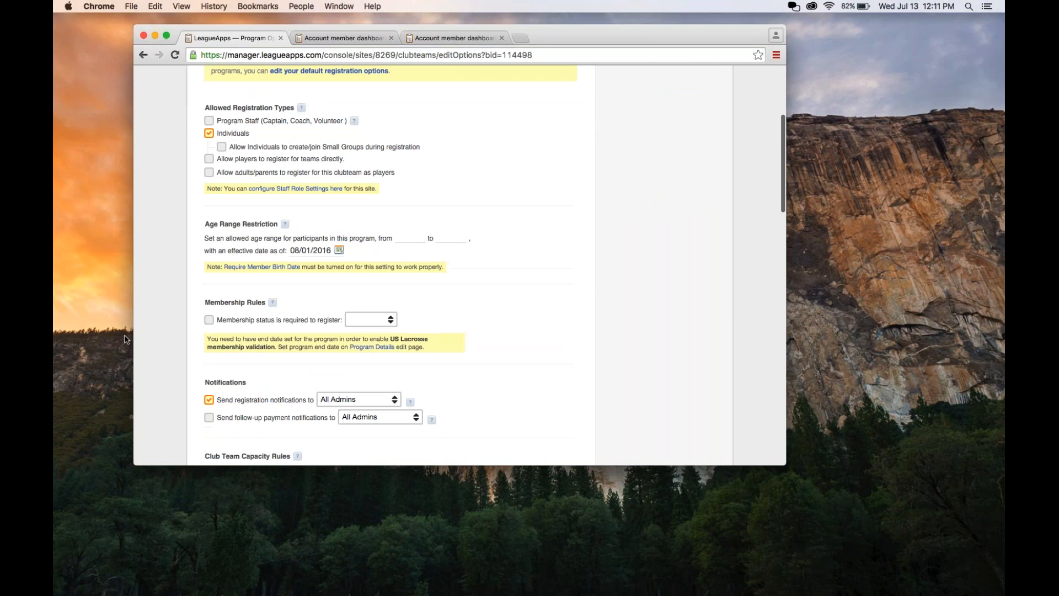
{"action": "scroll", "coordinate": [184, 329], "scroll_direction": "down", "scroll_amount": 8}
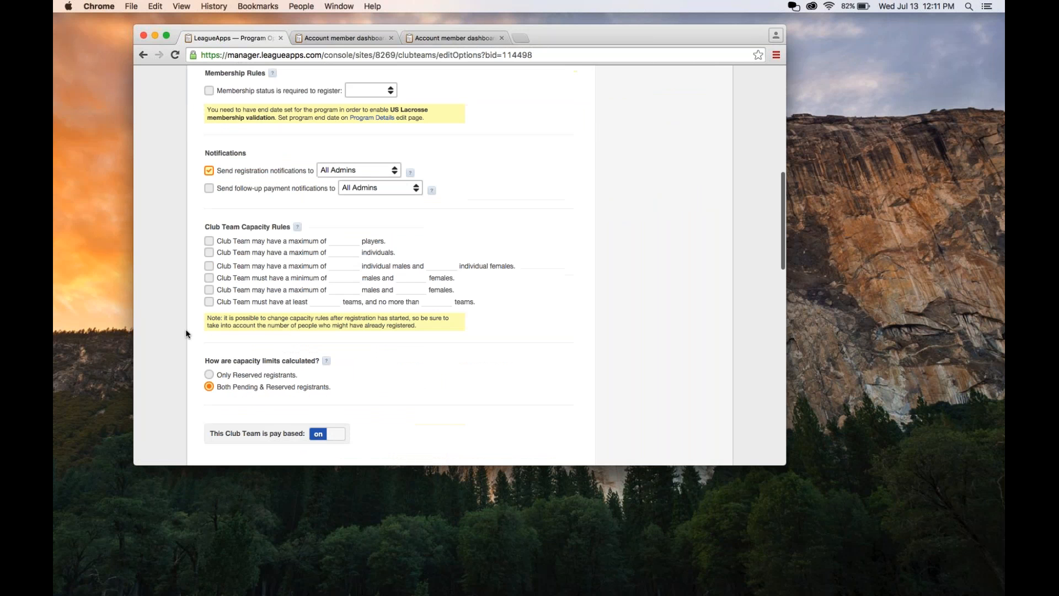
{"action": "scroll", "coordinate": [185, 328], "scroll_direction": "down", "scroll_amount": 2}
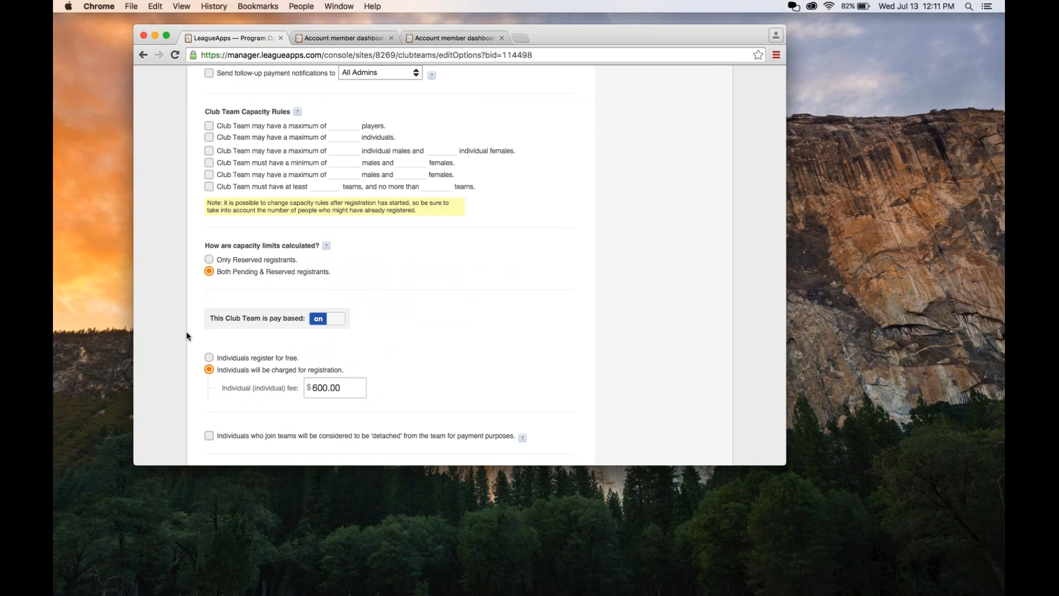
{"action": "scroll", "coordinate": [186, 332], "scroll_direction": "down", "scroll_amount": 3}
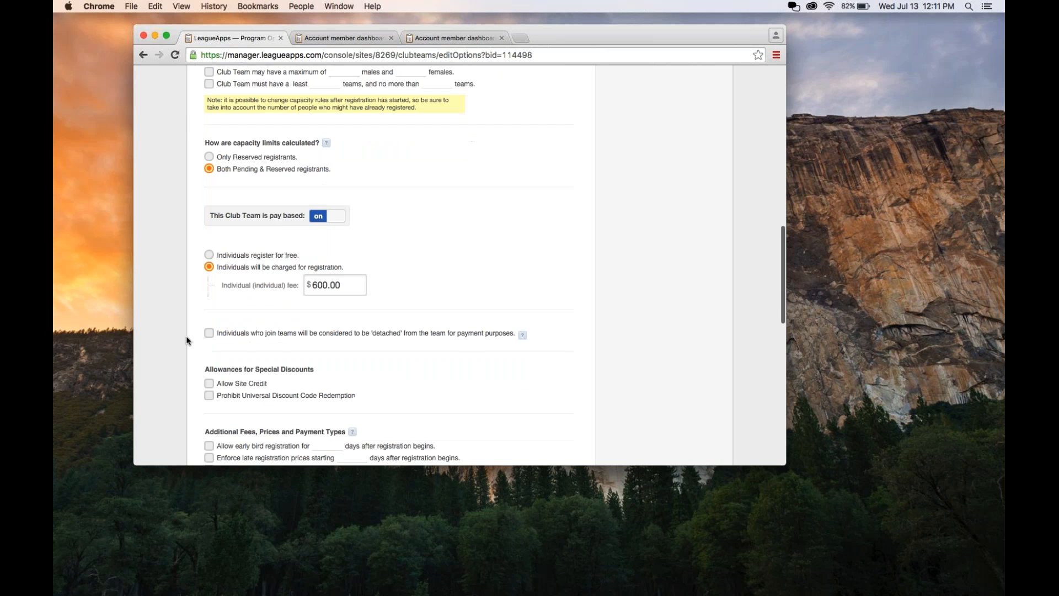
{"action": "left_click", "coordinate": [319, 285]}
{"action": "key", "text": "BackSpace"}
{"action": "type", "text": "1"}
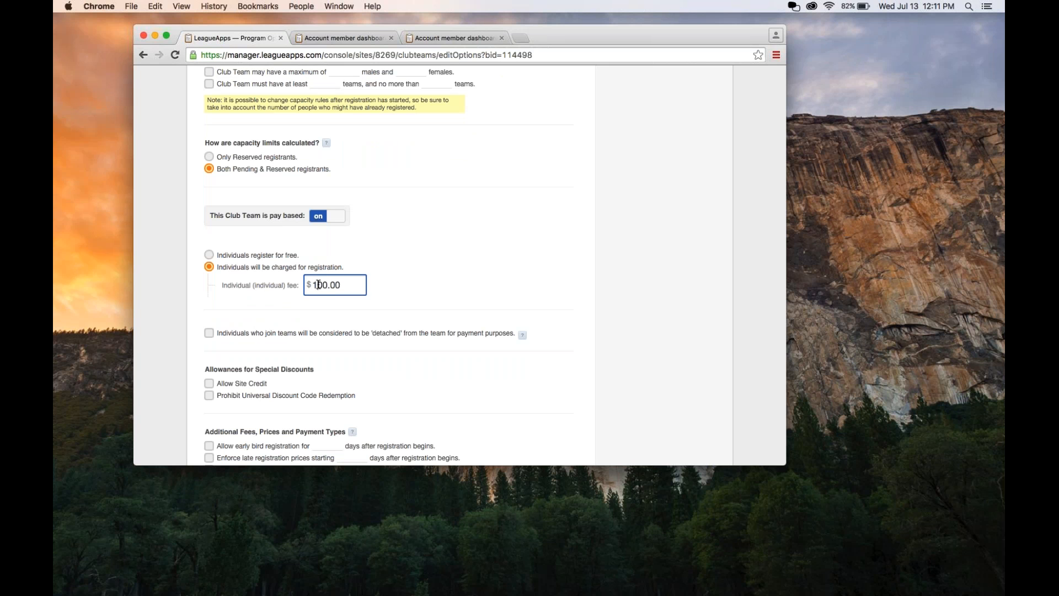
{"action": "left_click", "coordinate": [347, 258]}
Step: Turn off partial payments in the 10U registration options
{"action": "scroll", "coordinate": [411, 348], "scroll_direction": "down", "scroll_amount": 1}
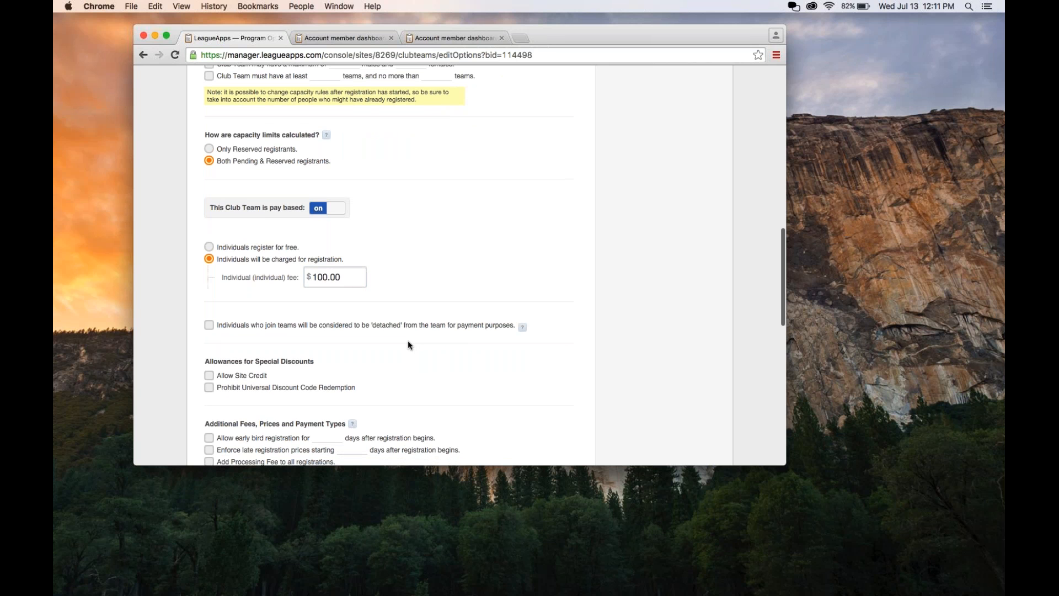
{"action": "scroll", "coordinate": [277, 280], "scroll_direction": "down", "scroll_amount": 6}
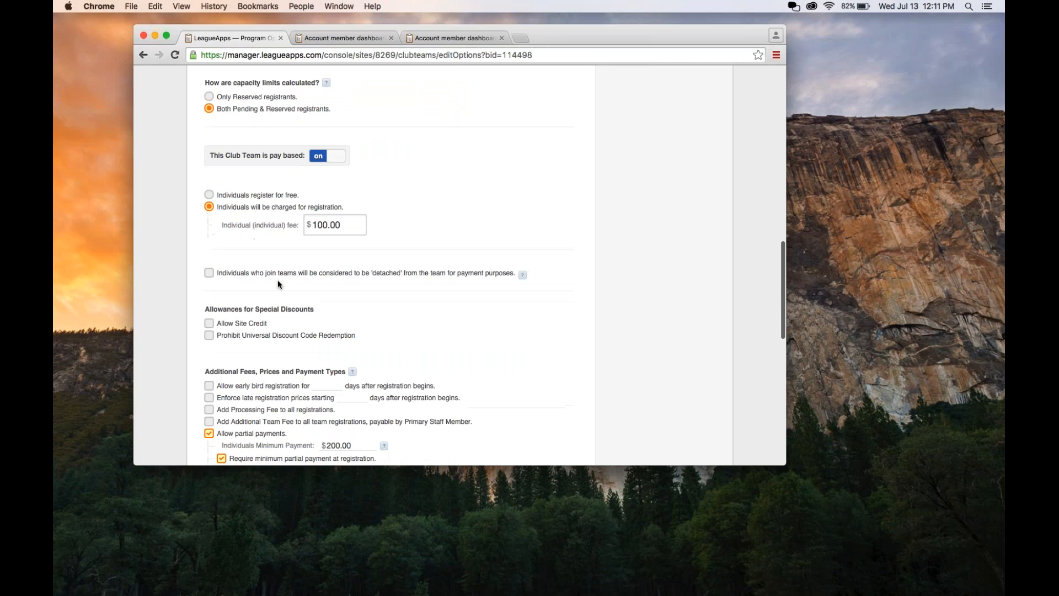
{"action": "scroll", "coordinate": [277, 280], "scroll_direction": "down", "scroll_amount": 1}
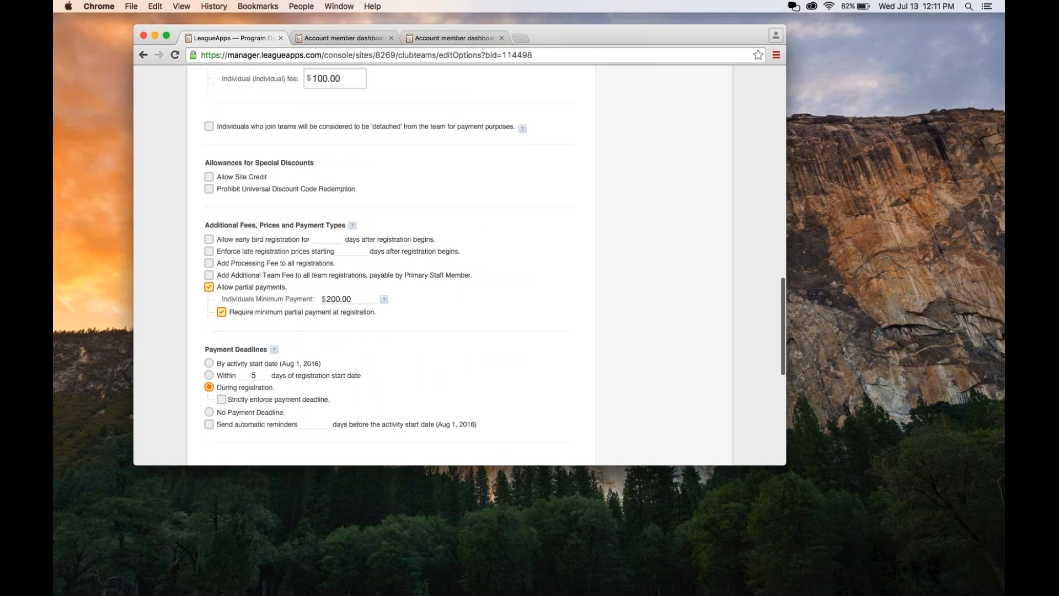
{"action": "left_click", "coordinate": [209, 281]}
Step: Try enabling payment plans for the 10U sub-program, leaving the option switched off
{"action": "scroll", "coordinate": [217, 287], "scroll_direction": "down", "scroll_amount": 3}
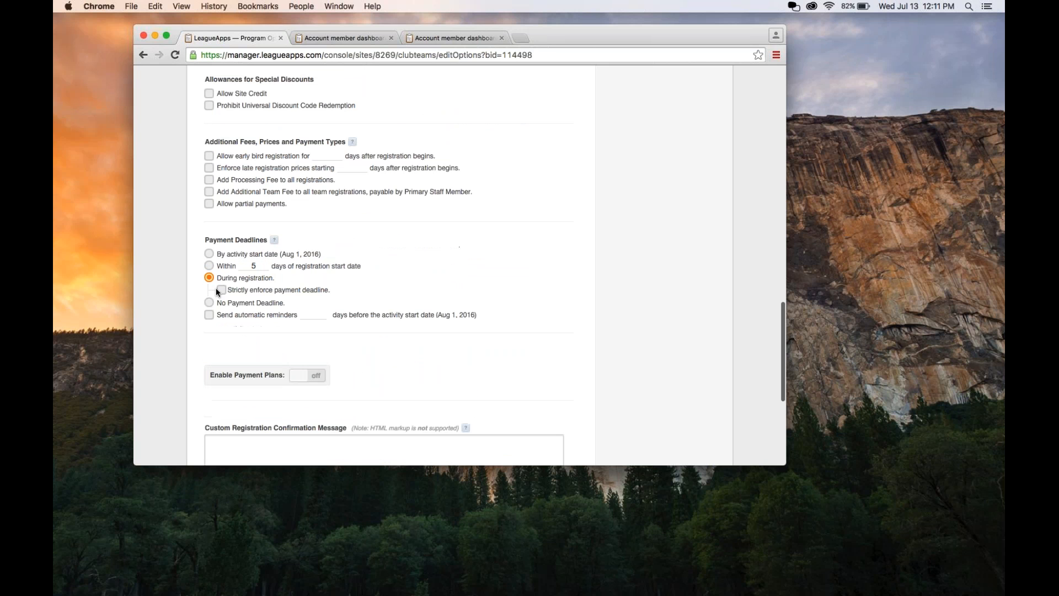
{"action": "left_click", "coordinate": [307, 365]}
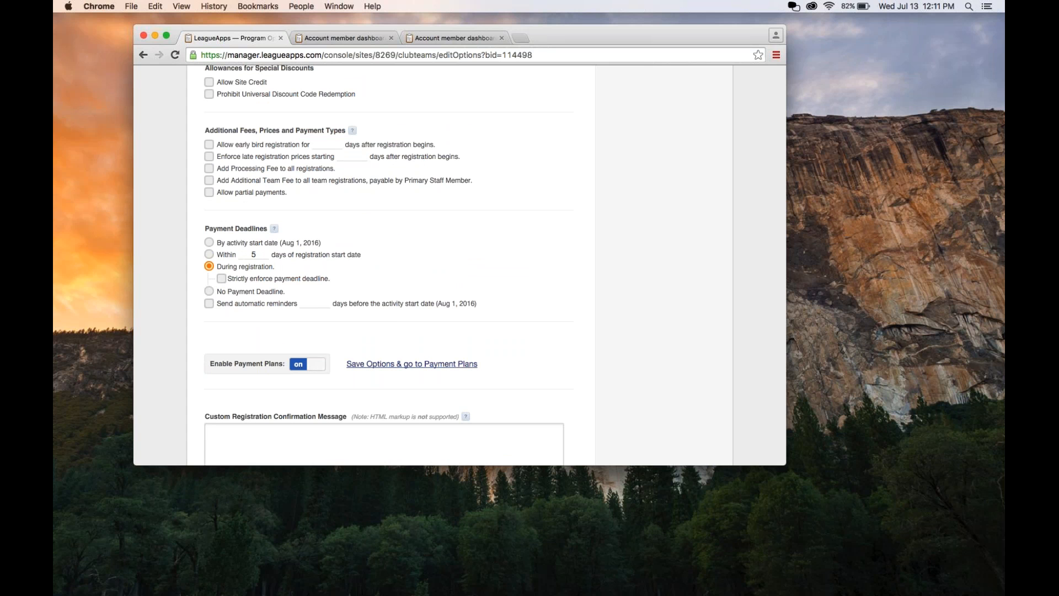
{"action": "left_click", "coordinate": [308, 370]}
{"action": "left_click", "coordinate": [312, 365]}
{"action": "left_click", "coordinate": [301, 365]}
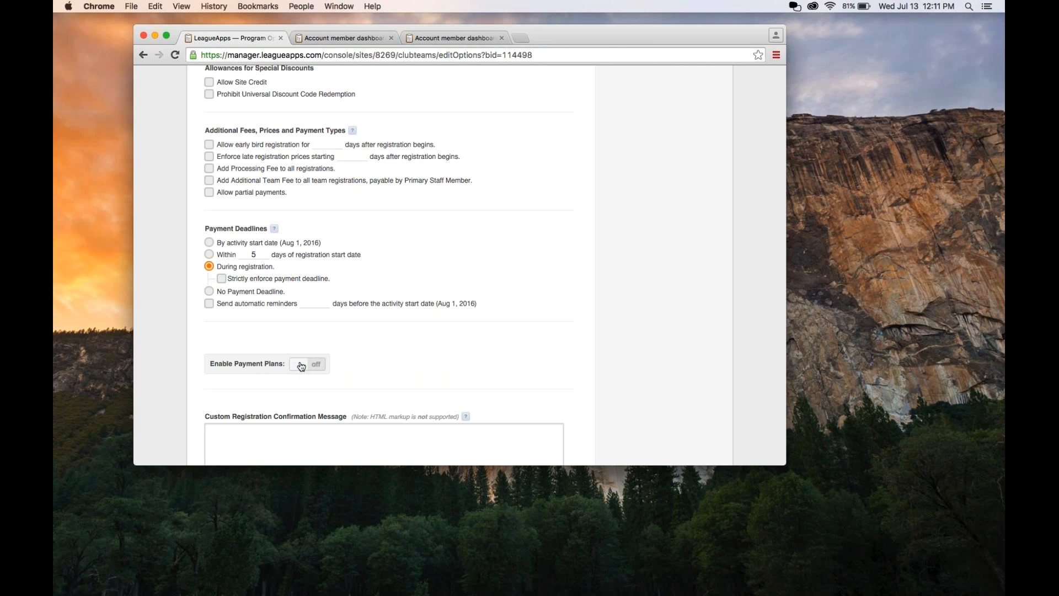
Step: Strictly enforce the payment deadline during registration
{"action": "left_click", "coordinate": [222, 279]}
{"action": "left_click", "coordinate": [221, 279]}
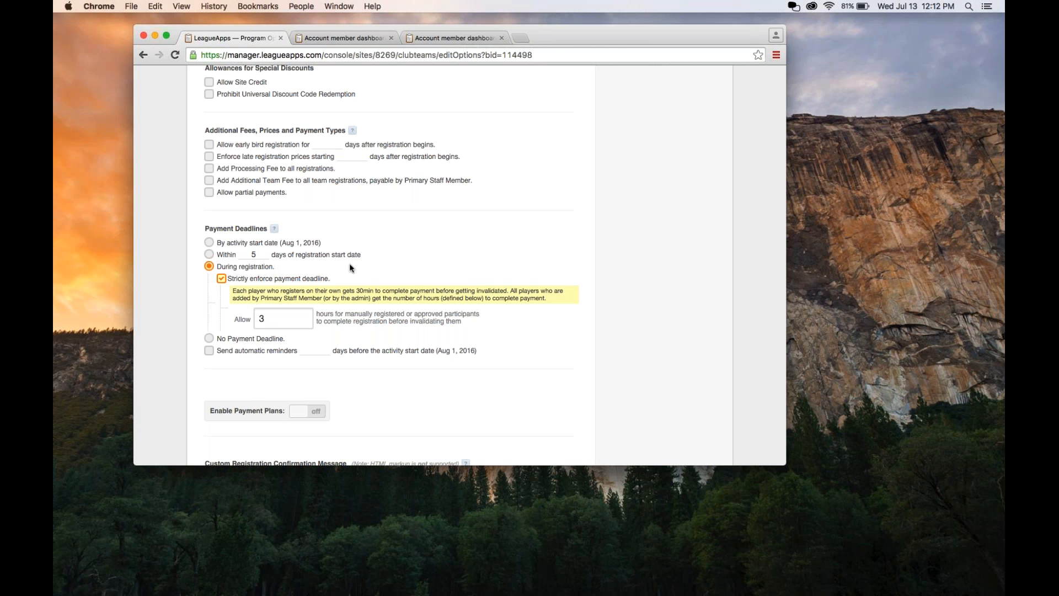
Step: Try the payment deadline by activity start date and return the deadline to during registration
{"action": "left_click_drag", "start_coordinate": [349, 263], "coordinate": [205, 226]}
{"action": "left_click", "coordinate": [334, 210]}
{"action": "left_click_drag", "start_coordinate": [334, 210], "coordinate": [204, 128]}
{"action": "left_click", "coordinate": [334, 210]}
{"action": "left_click_drag", "start_coordinate": [325, 279], "coordinate": [312, 242]}
{"action": "left_click", "coordinate": [312, 243]}
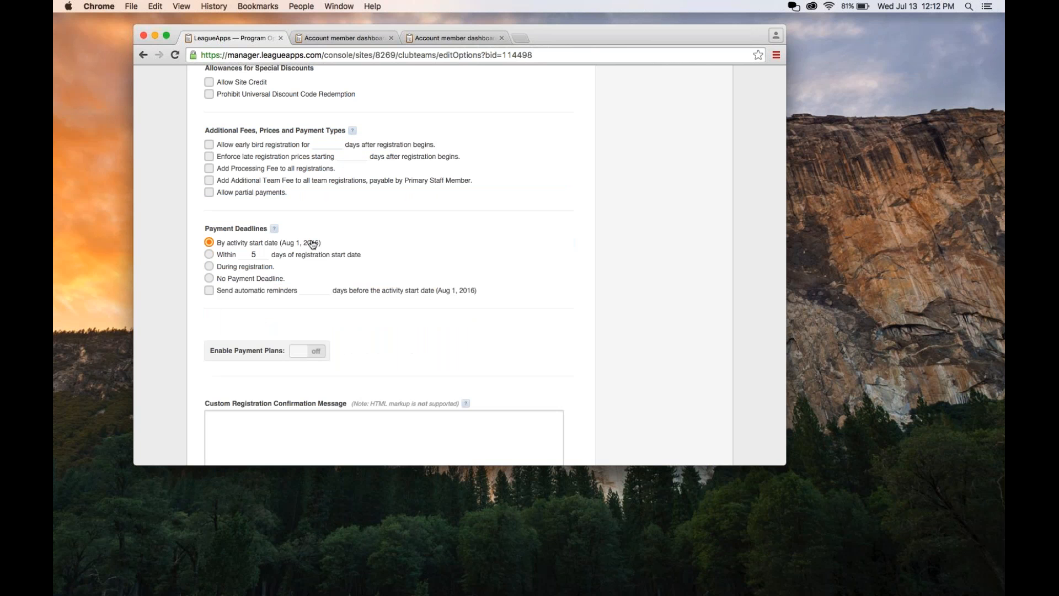
{"action": "left_click", "coordinate": [277, 278]}
{"action": "left_click", "coordinate": [246, 267]}
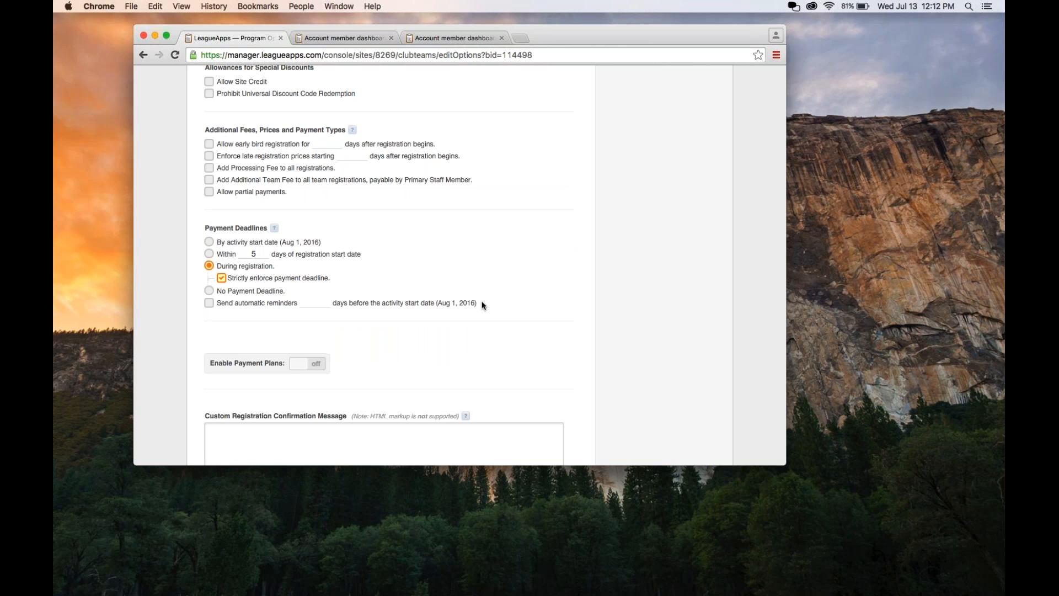
Step: Recheck the 10U fee and payment settings and save the registration options
{"action": "scroll", "coordinate": [482, 303], "scroll_direction": "down", "scroll_amount": 2}
{"action": "scroll", "coordinate": [483, 305], "scroll_direction": "up", "scroll_amount": 1}
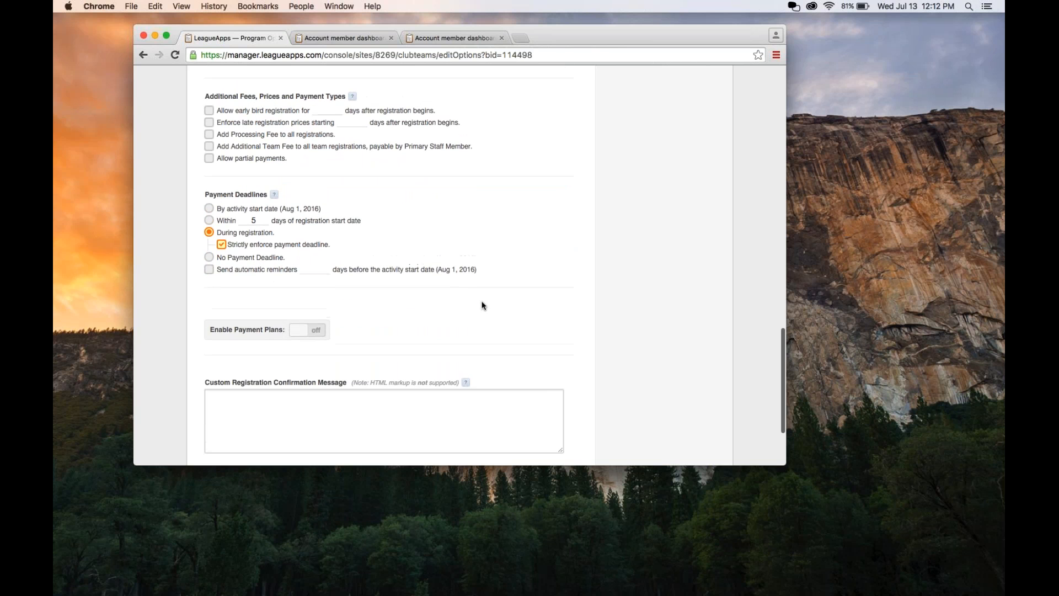
{"action": "scroll", "coordinate": [482, 305], "scroll_direction": "up", "scroll_amount": 5}
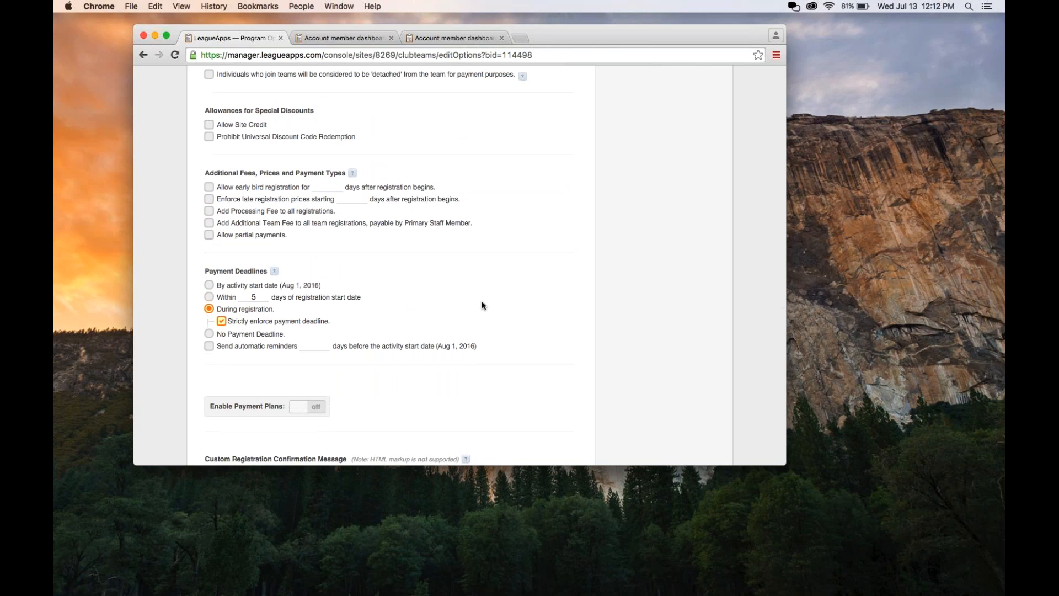
{"action": "scroll", "coordinate": [483, 305], "scroll_direction": "up", "scroll_amount": 9}
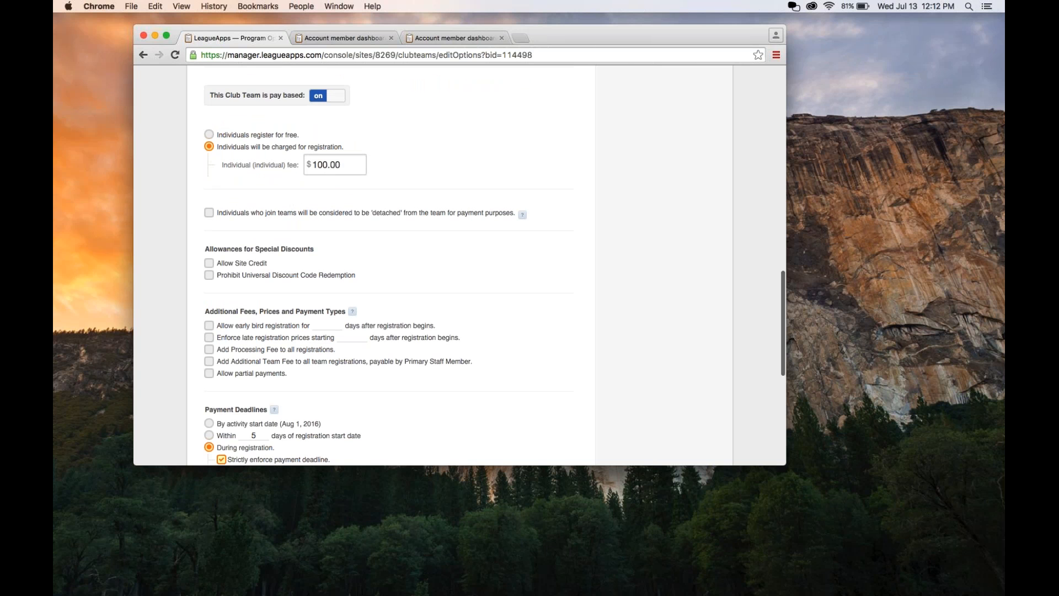
{"action": "scroll", "coordinate": [296, 337], "scroll_direction": "down", "scroll_amount": 7}
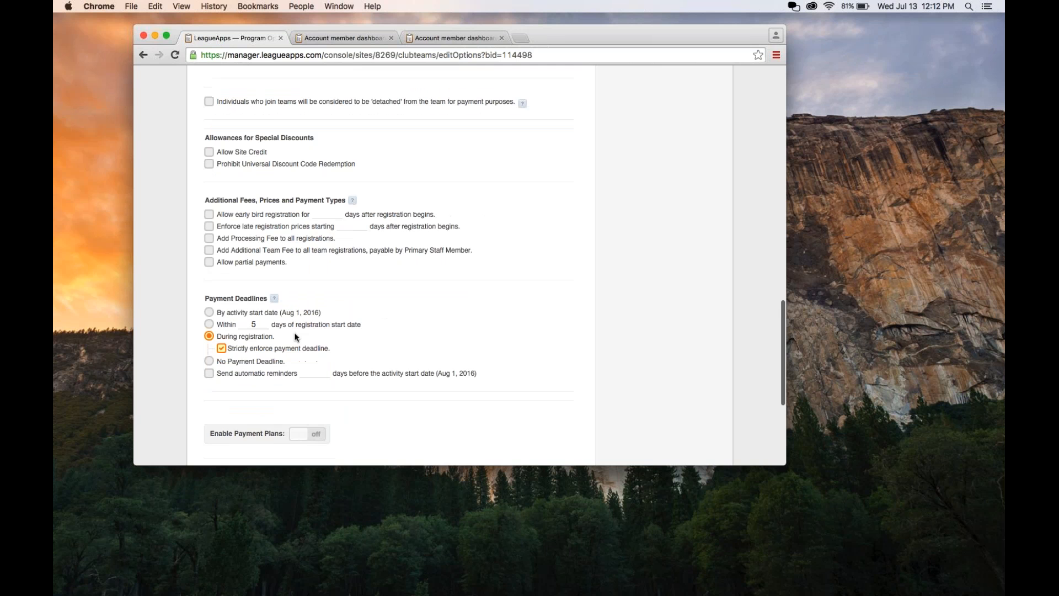
{"action": "scroll", "coordinate": [297, 337], "scroll_direction": "down", "scroll_amount": 12}
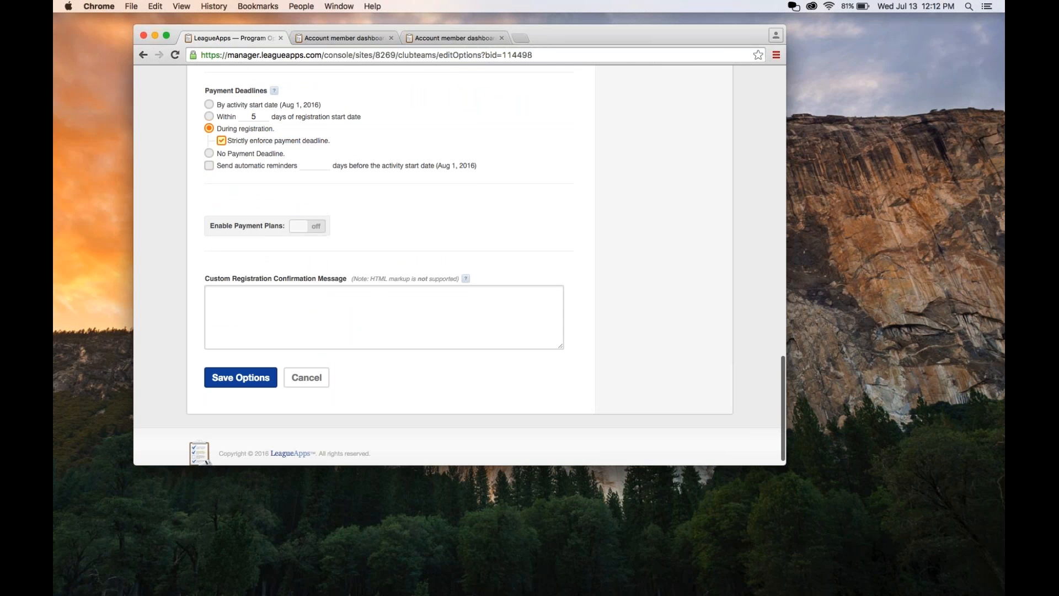
{"action": "left_click", "coordinate": [240, 377]}
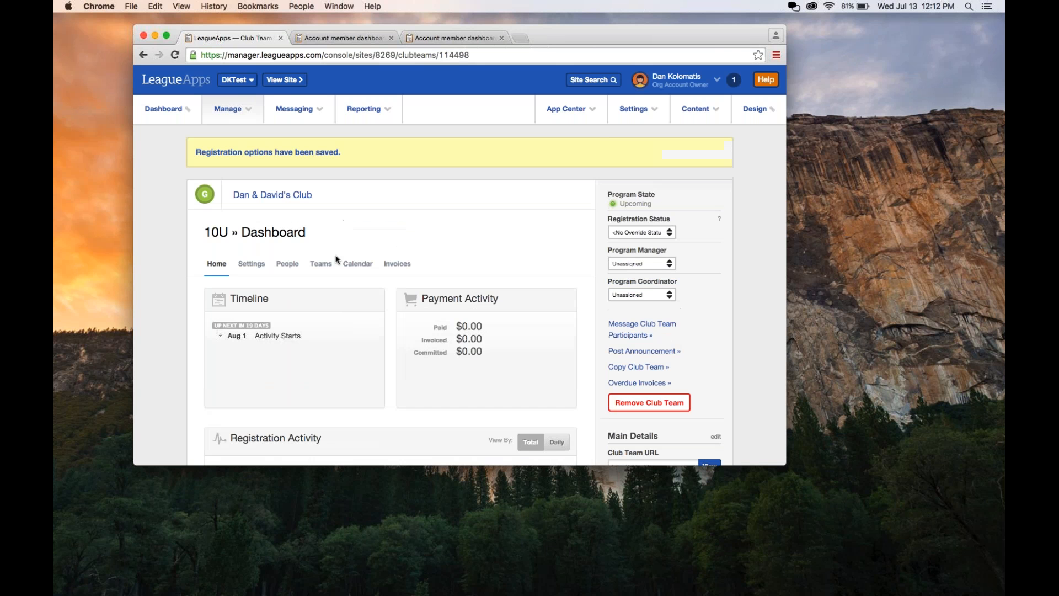
Step: Add a required single text form field named Position to the 10U registration form, applied always
{"action": "scroll", "coordinate": [336, 259], "scroll_direction": "down", "scroll_amount": 2}
{"action": "scroll", "coordinate": [336, 260], "scroll_direction": "down", "scroll_amount": 1}
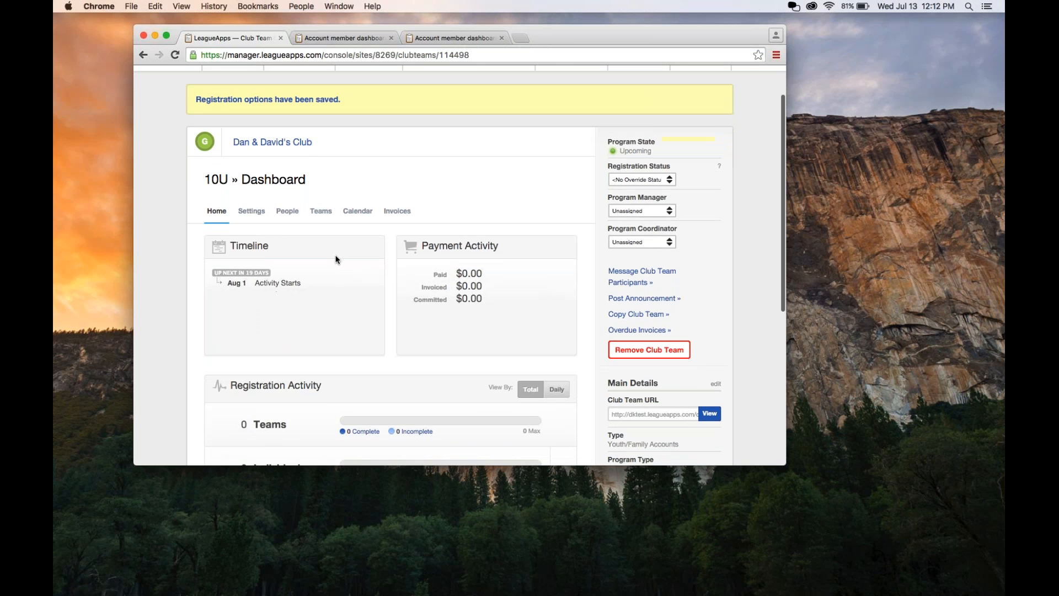
{"action": "mouse_move", "coordinate": [255, 212]}
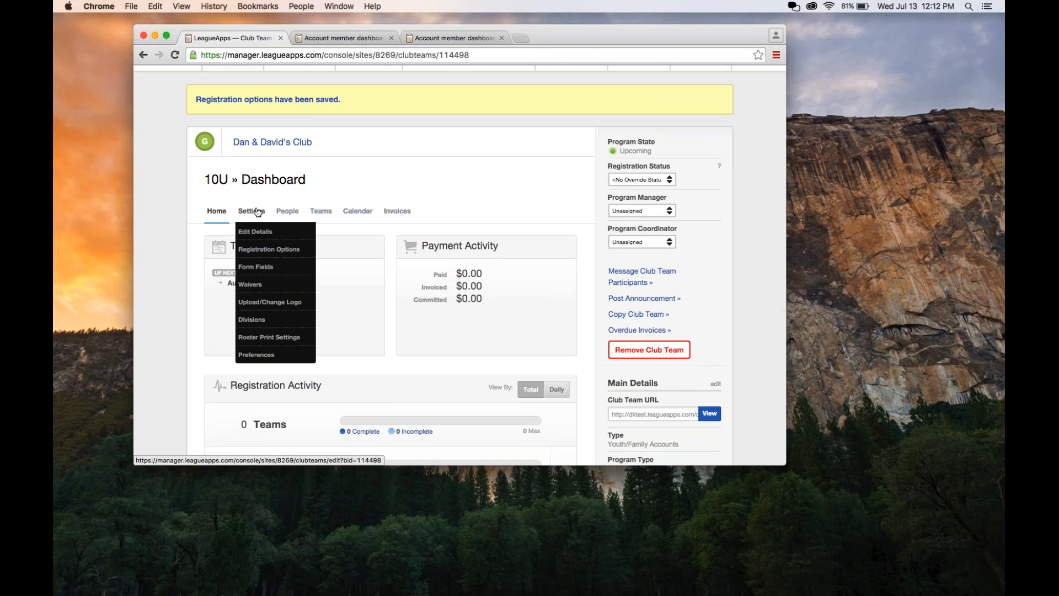
{"action": "left_click", "coordinate": [260, 269]}
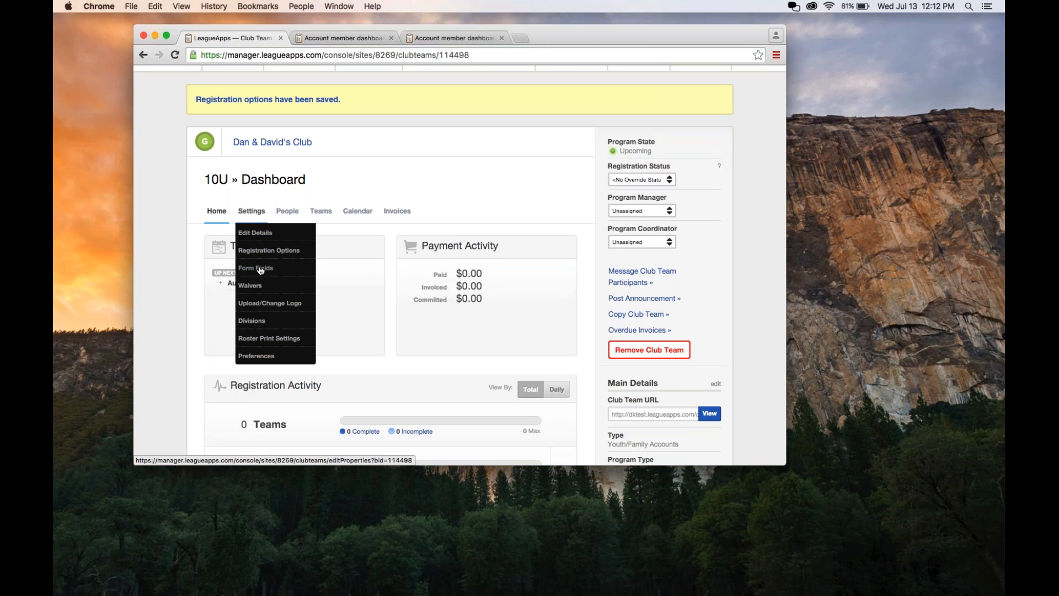
{"action": "scroll", "coordinate": [296, 279], "scroll_direction": "down", "scroll_amount": 1}
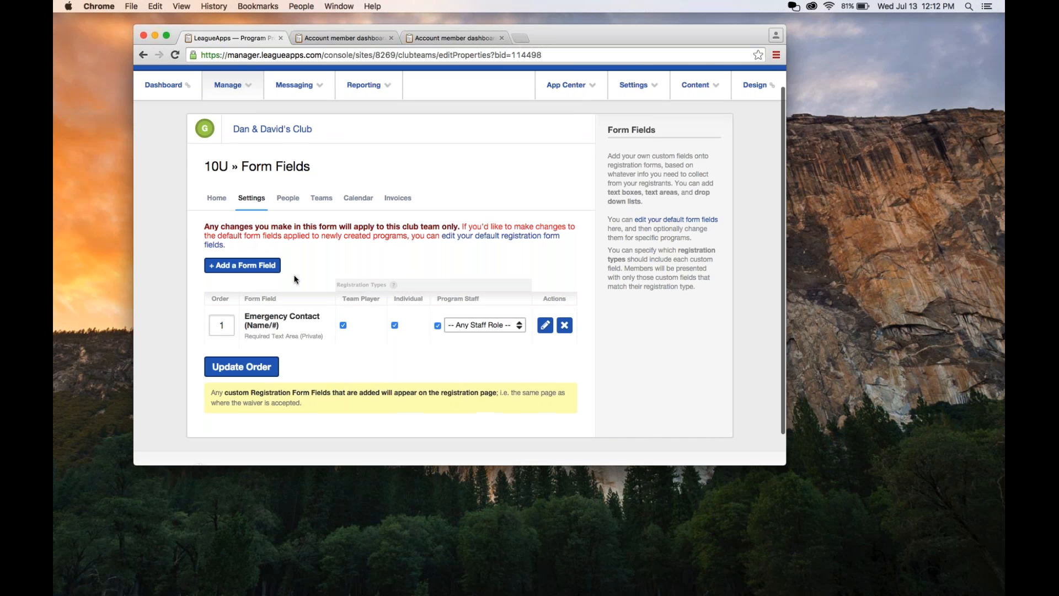
{"action": "left_click", "coordinate": [242, 265]}
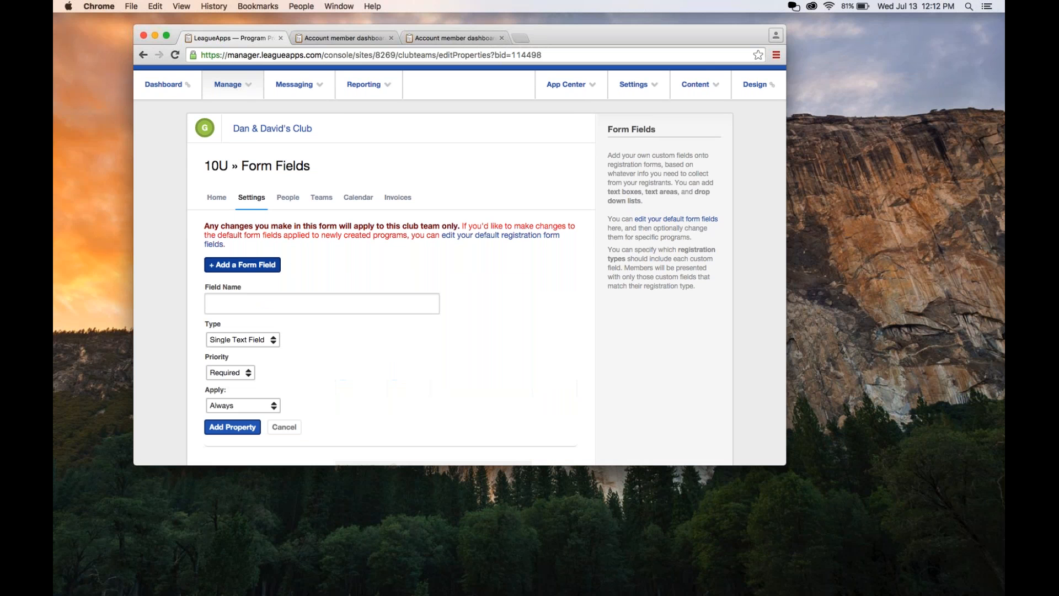
{"action": "type", "text": "Posi"}
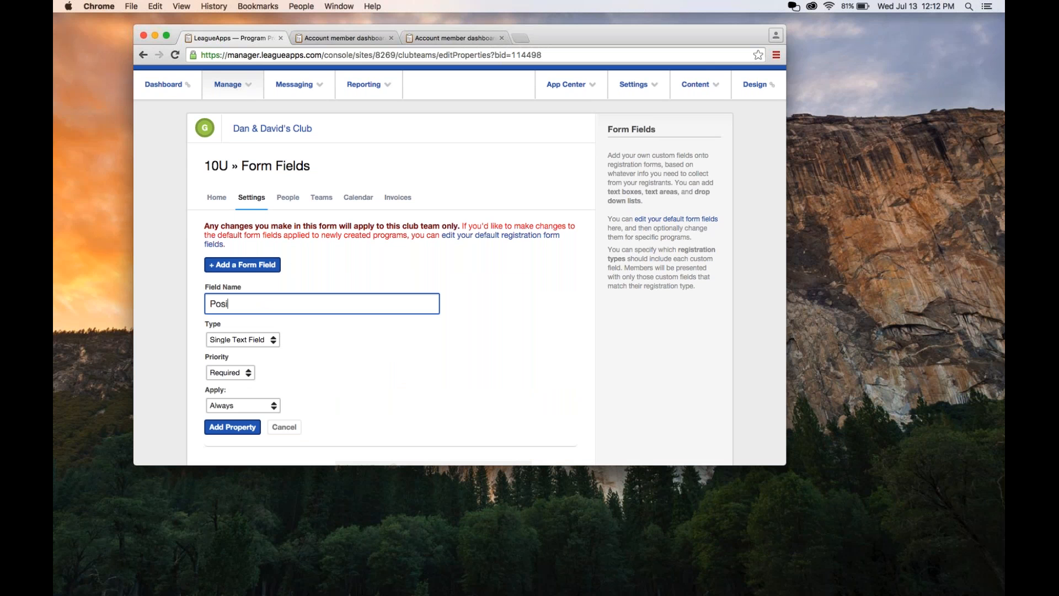
{"action": "type", "text": "tion"}
{"action": "left_click", "coordinate": [246, 427]}
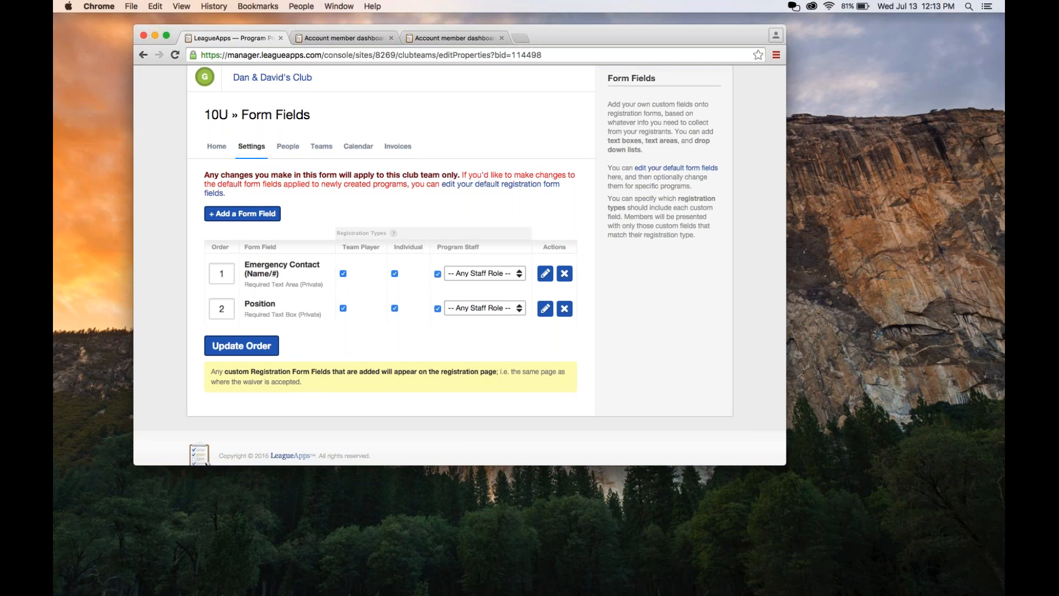
Step: Return to the 10U dashboard and look over its program status, details and registration activity
{"action": "mouse_move", "coordinate": [252, 146]}
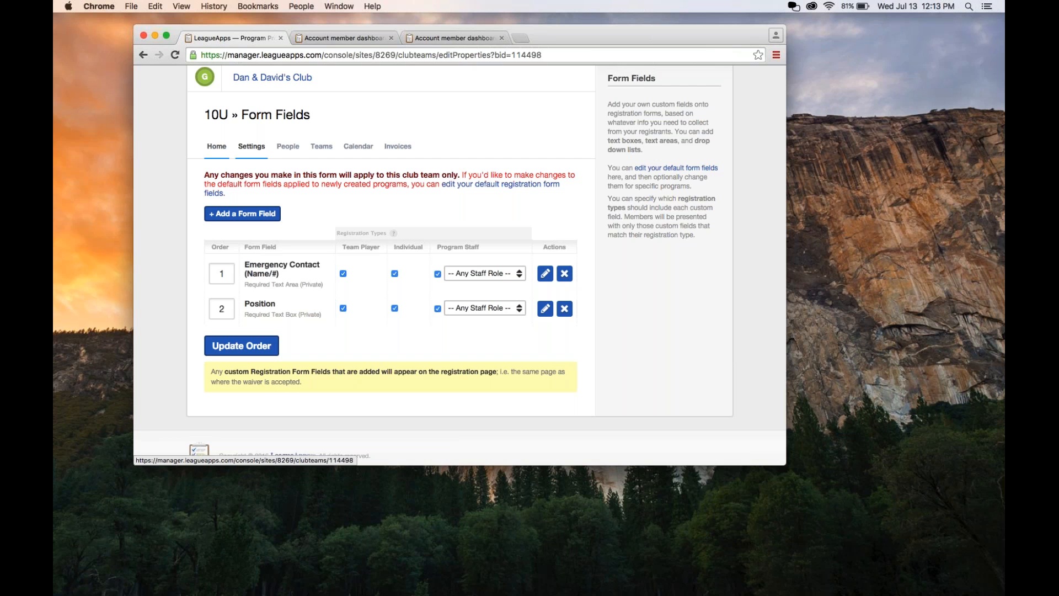
{"action": "left_click", "coordinate": [216, 146]}
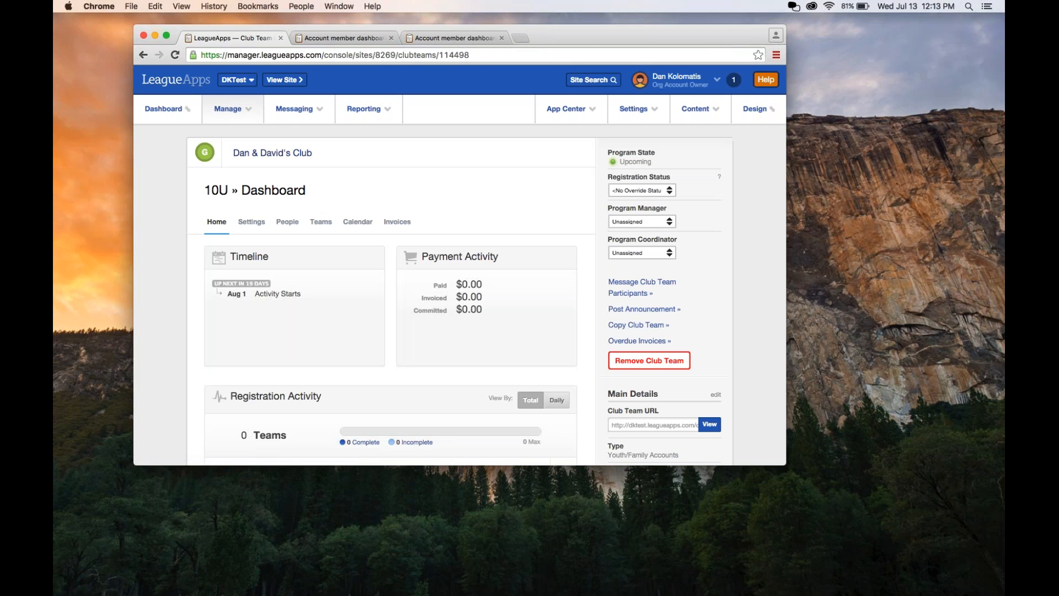
{"action": "mouse_move", "coordinate": [554, 319]}
{"action": "left_mouse_down"}
{"action": "mouse_move", "coordinate": [543, 300]}
{"action": "mouse_move", "coordinate": [536, 311]}
{"action": "left_mouse_up"}
{"action": "scroll", "coordinate": [592, 350], "scroll_direction": "down", "scroll_amount": 1}
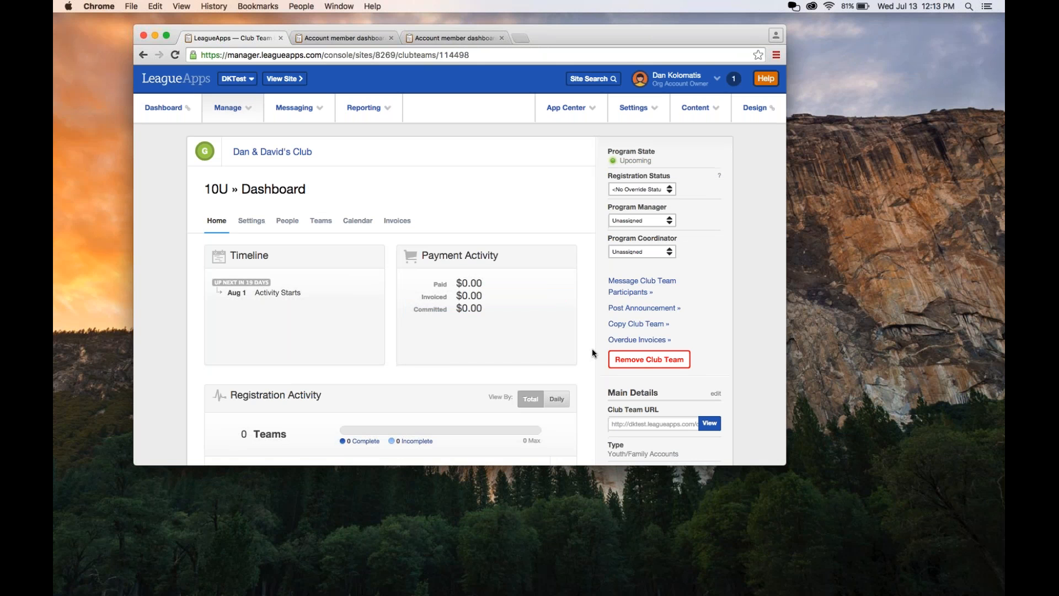
{"action": "scroll", "coordinate": [593, 350], "scroll_direction": "down", "scroll_amount": 1}
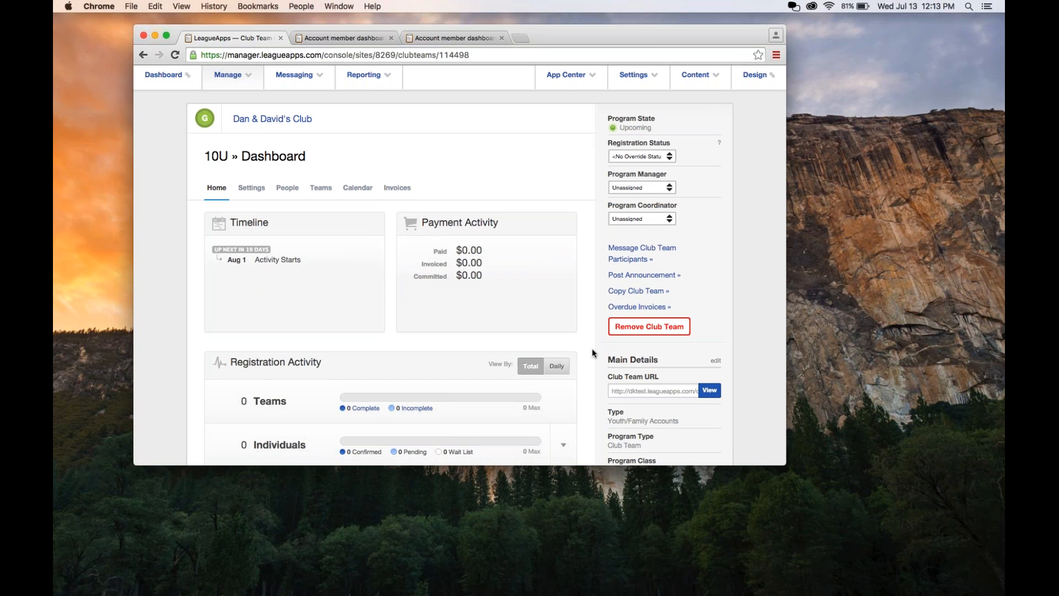
{"action": "scroll", "coordinate": [593, 353], "scroll_direction": "down", "scroll_amount": 1}
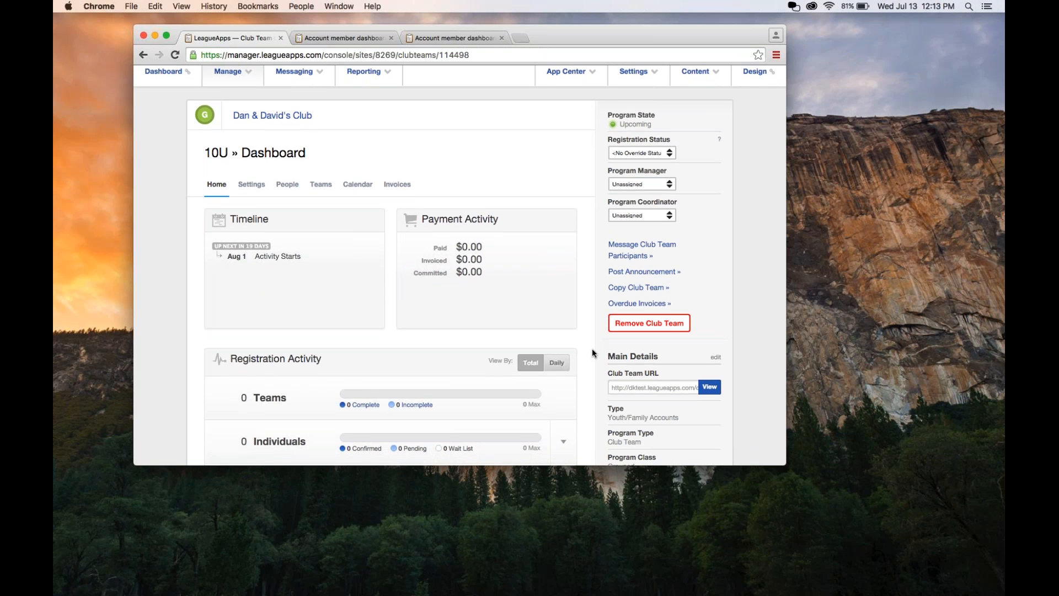
{"action": "scroll", "coordinate": [580, 332], "scroll_direction": "down", "scroll_amount": 1}
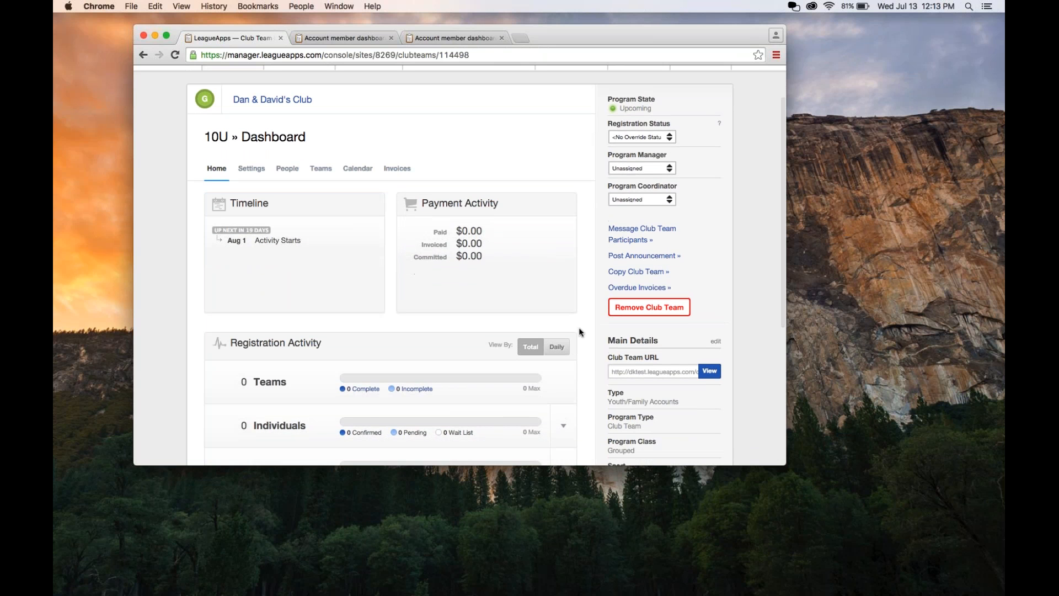
Step: Copy the 10U club team as a new sub-program named 12U and create it
{"action": "scroll", "coordinate": [580, 332], "scroll_direction": "down", "scroll_amount": 1}
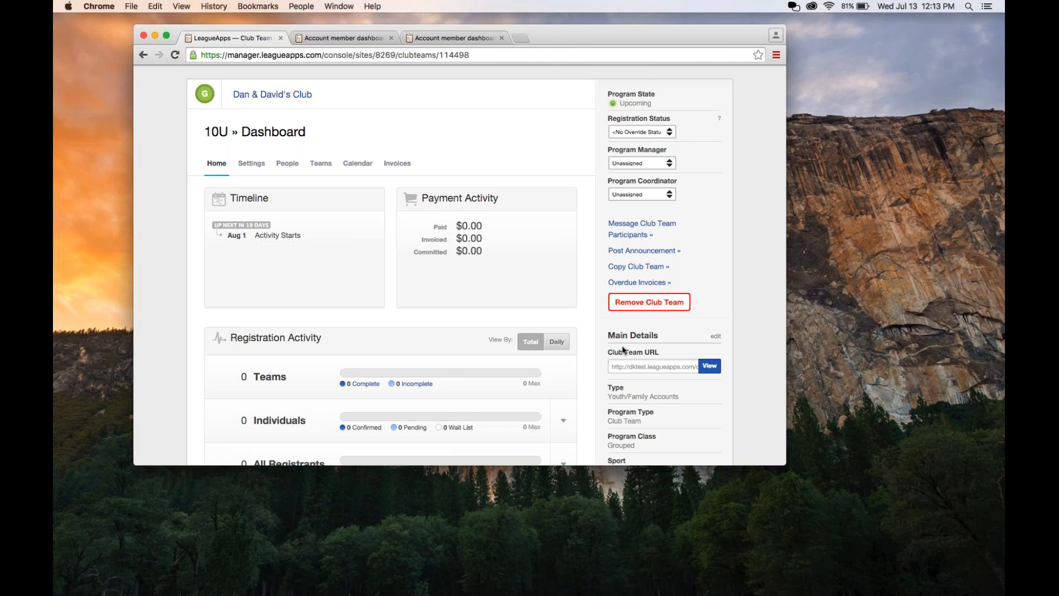
{"action": "left_click", "coordinate": [657, 267]}
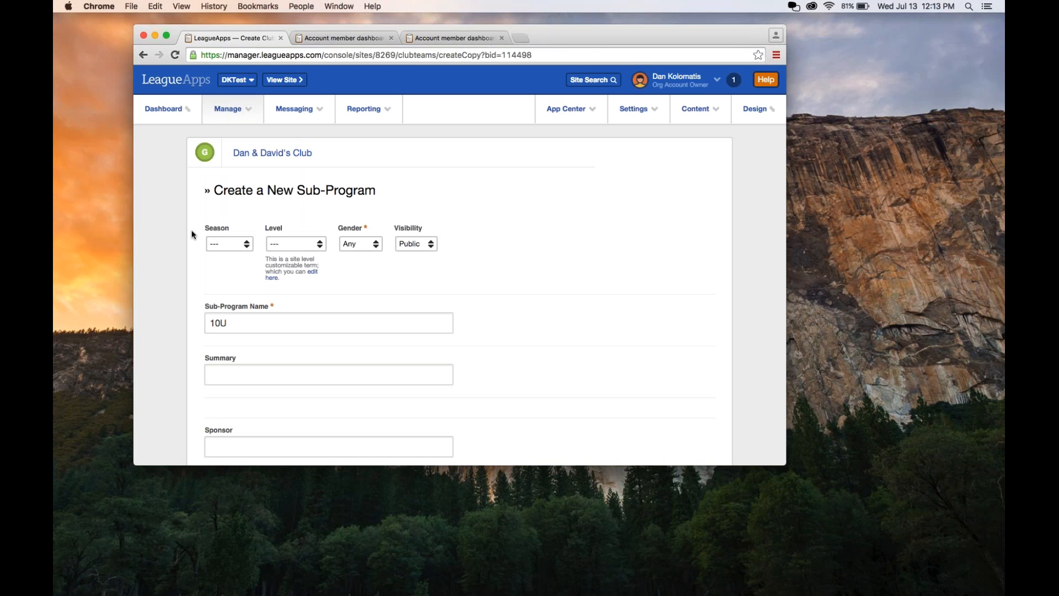
{"action": "left_click", "coordinate": [220, 321]}
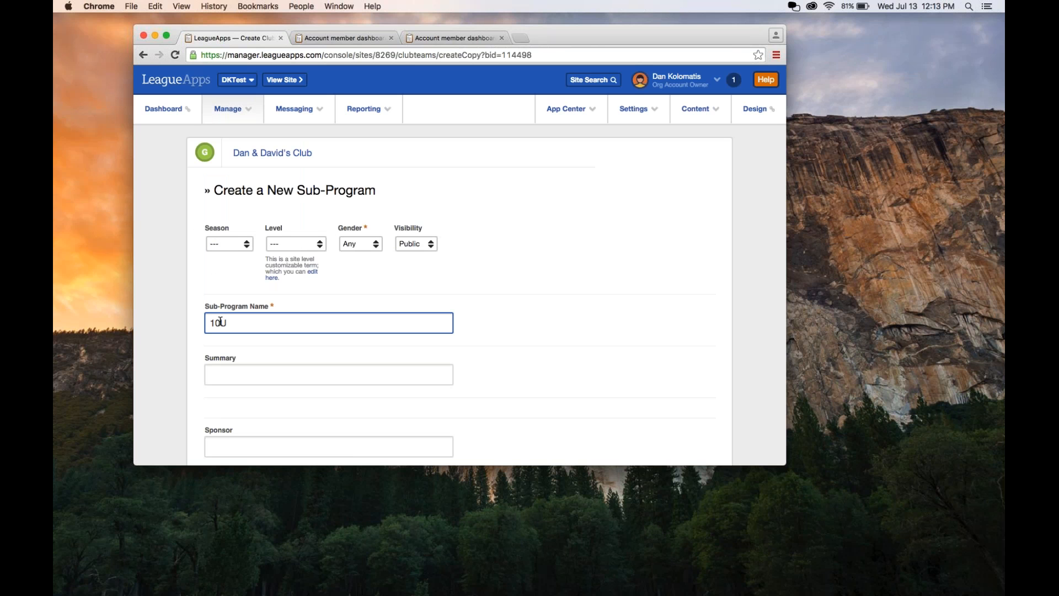
{"action": "key", "text": "BackSpace"}
{"action": "type", "text": "2"}
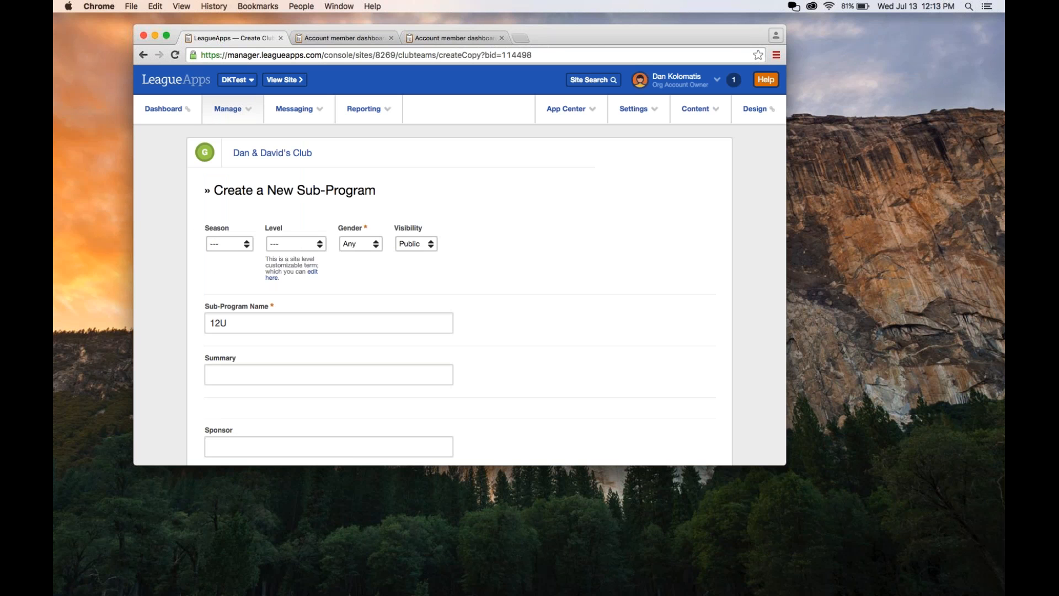
{"action": "scroll", "coordinate": [173, 333], "scroll_direction": "down", "scroll_amount": 10}
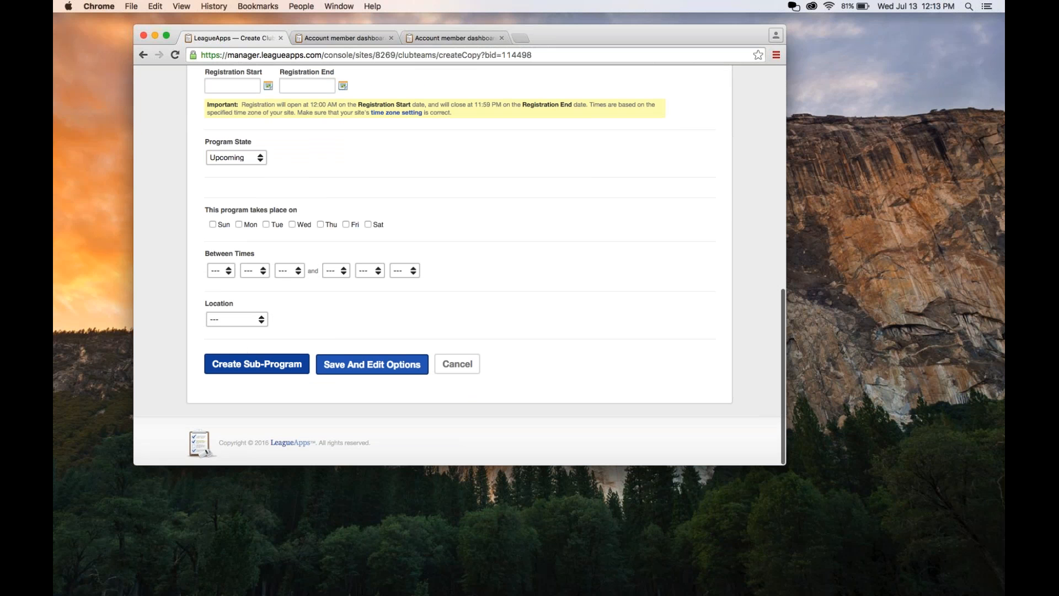
{"action": "left_click", "coordinate": [287, 371]}
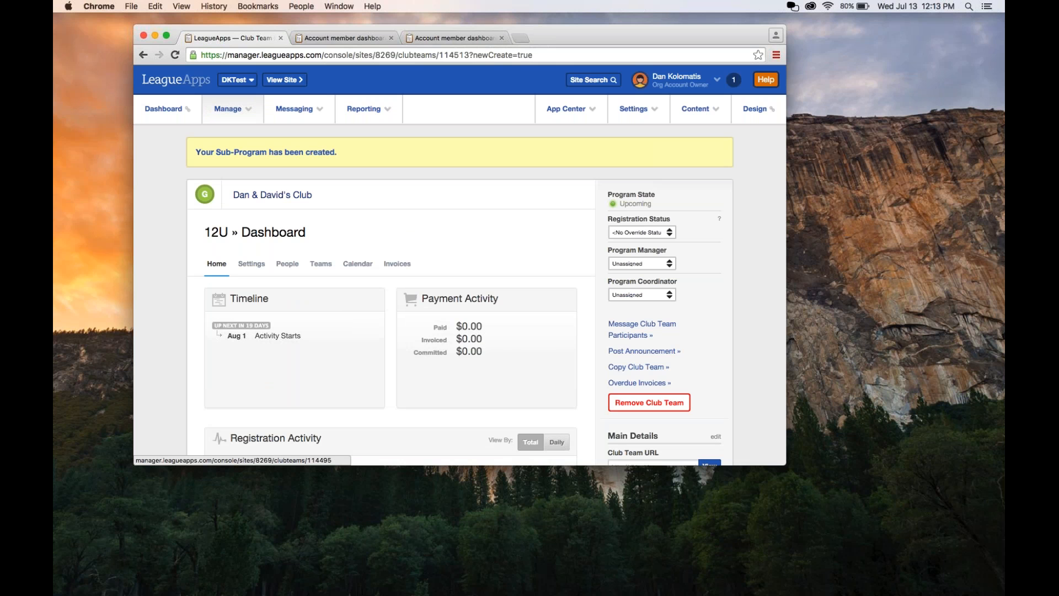
Step: Open the parent club's dashboard and look over its 10U and 12U sub-programs
{"action": "left_click", "coordinate": [273, 195]}
{"action": "scroll", "coordinate": [273, 195], "scroll_direction": "down", "scroll_amount": 5}
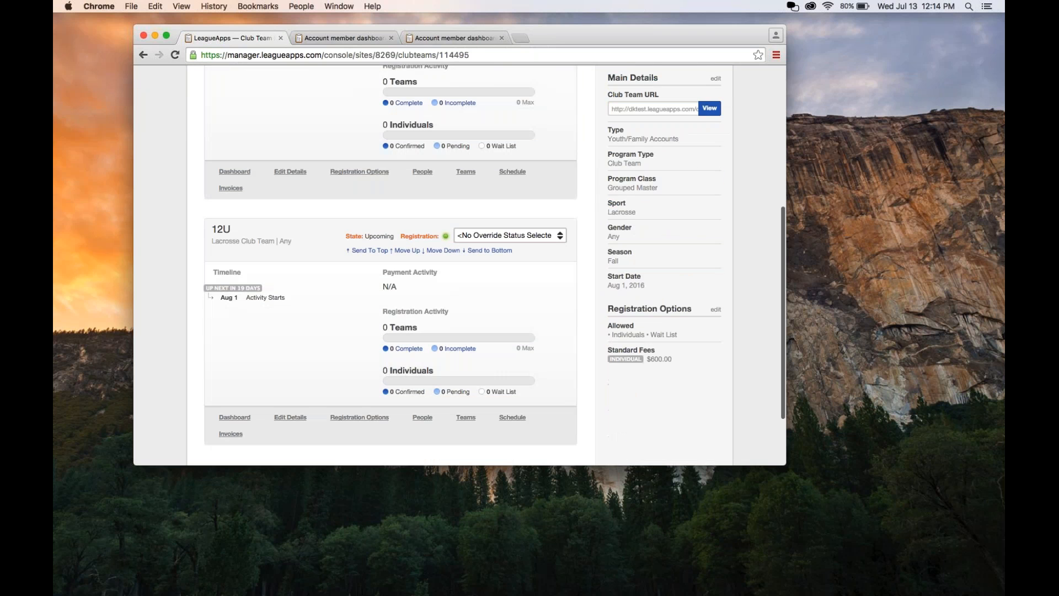
{"action": "scroll", "coordinate": [272, 298], "scroll_direction": "up", "scroll_amount": 5}
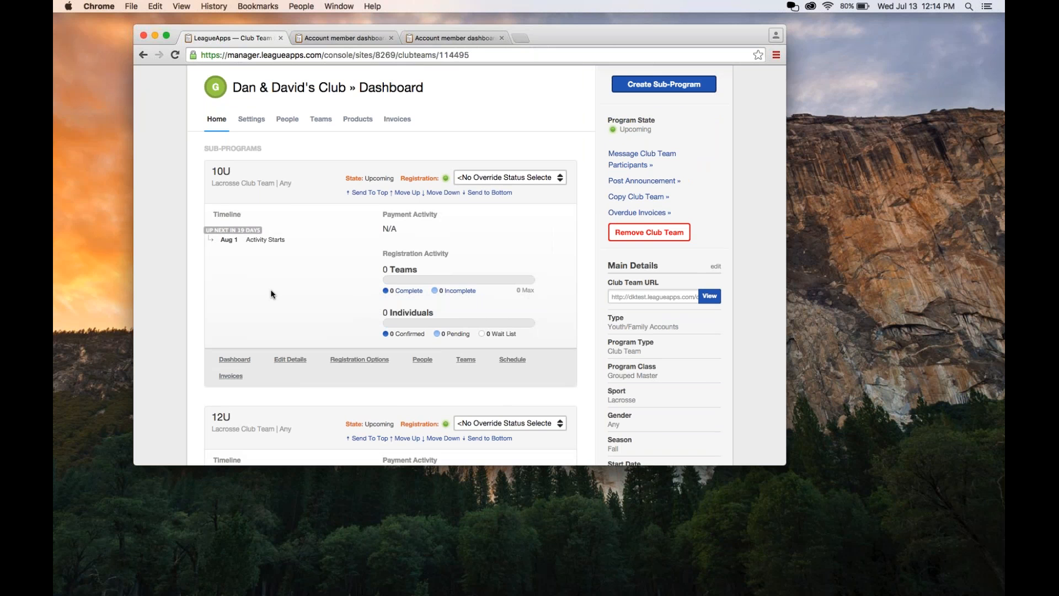
{"action": "scroll", "coordinate": [270, 294], "scroll_direction": "up", "scroll_amount": 3}
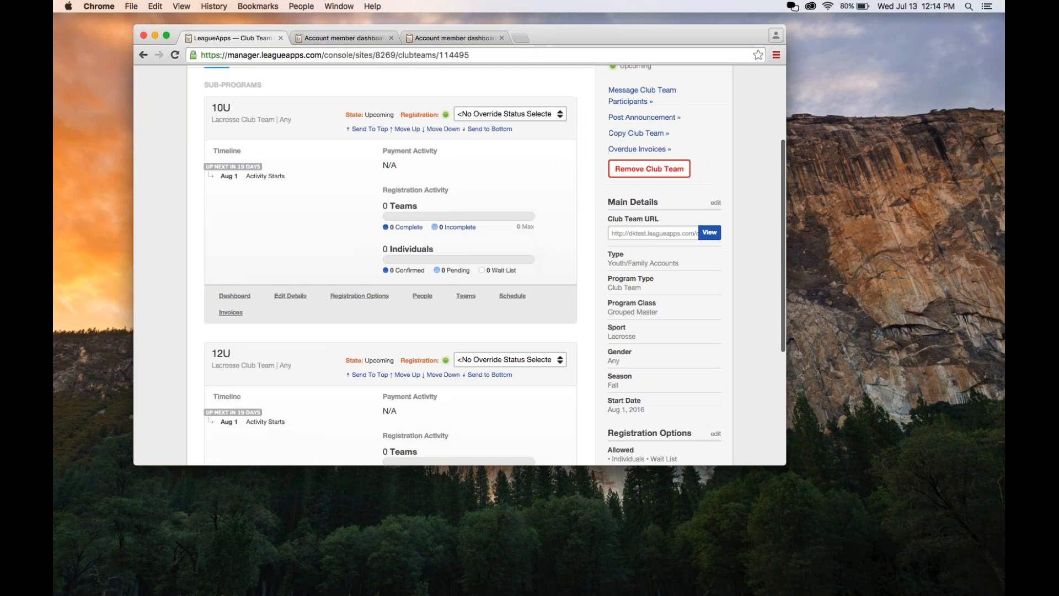
Step: Go to the live and upcoming events and open the player list of the lacrosse tryouts' 10U sub-program
{"action": "left_click", "coordinate": [215, 111]}
{"action": "left_click", "coordinate": [210, 170]}
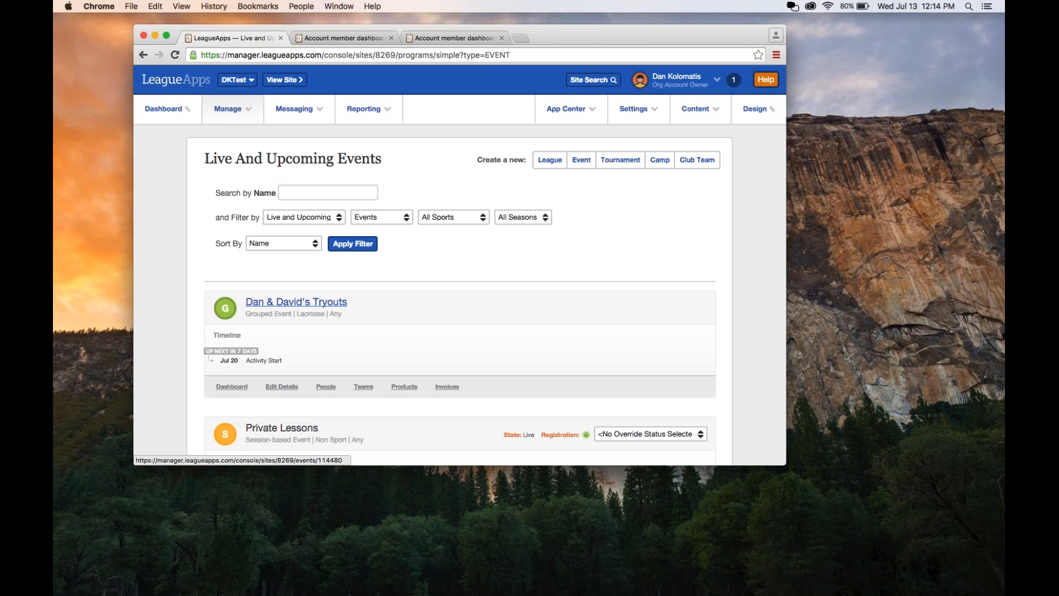
{"action": "left_click", "coordinate": [297, 302]}
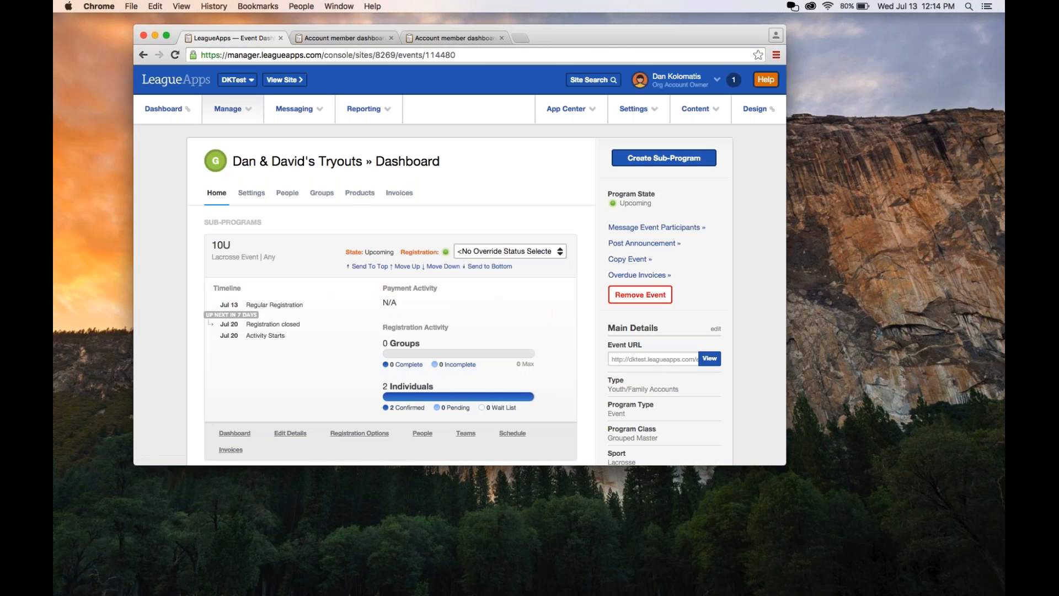
{"action": "scroll", "coordinate": [460, 265], "scroll_direction": "down", "scroll_amount": 3}
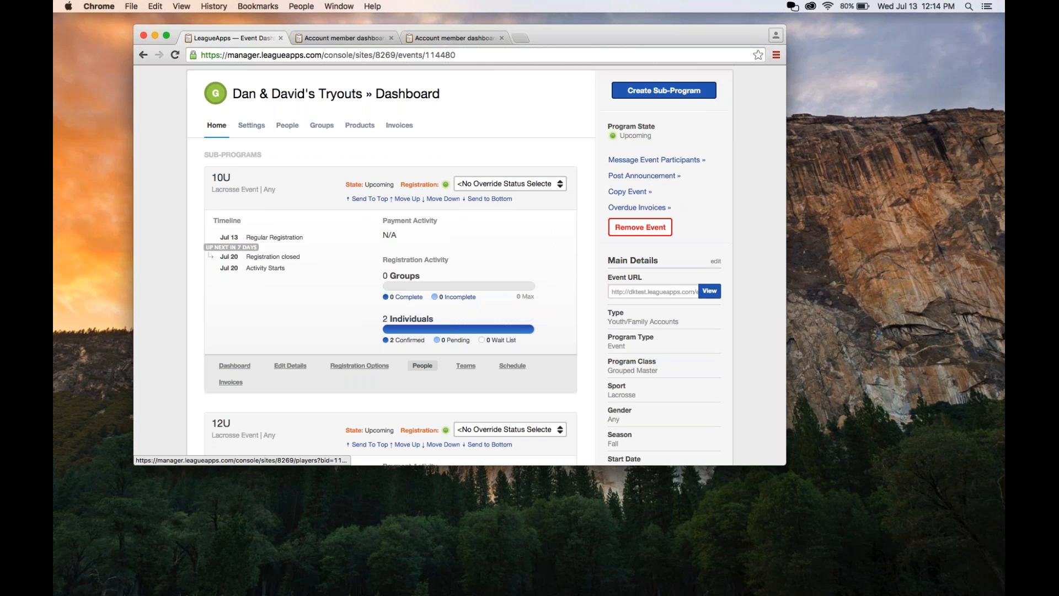
{"action": "left_click", "coordinate": [423, 365]}
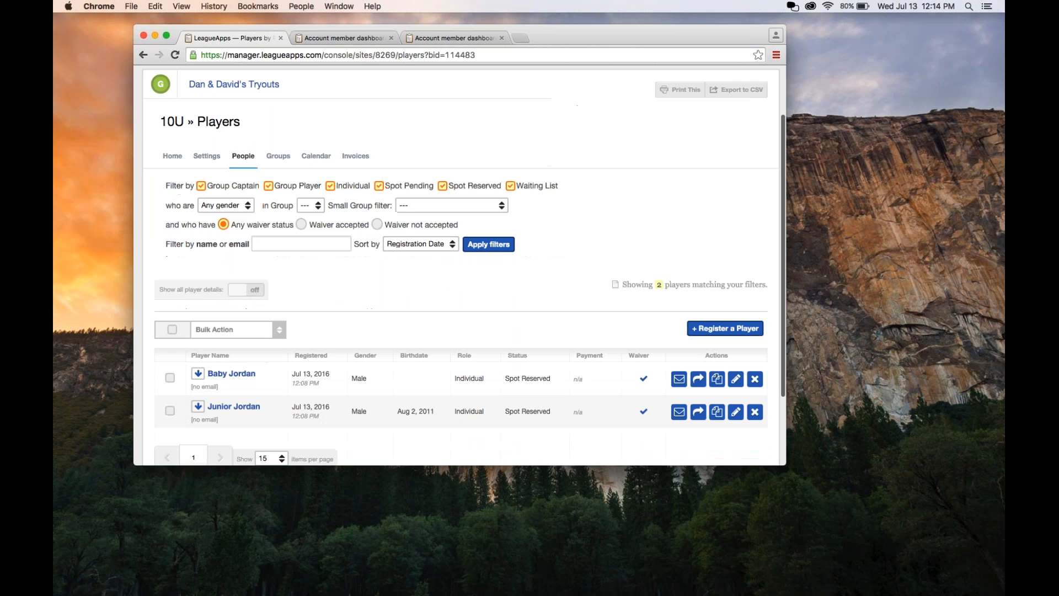
Step: Select both registered 10U tryout players and start a bulk message to them
{"action": "scroll", "coordinate": [166, 332], "scroll_direction": "down", "scroll_amount": 1}
{"action": "left_click", "coordinate": [170, 357]}
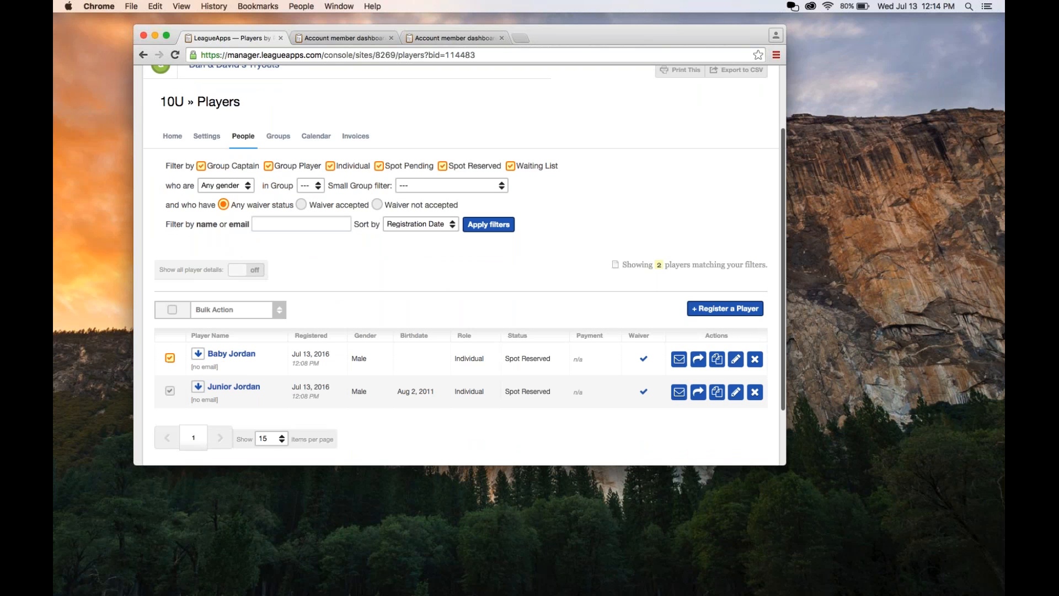
{"action": "left_click", "coordinate": [170, 391]}
{"action": "left_click", "coordinate": [237, 309]}
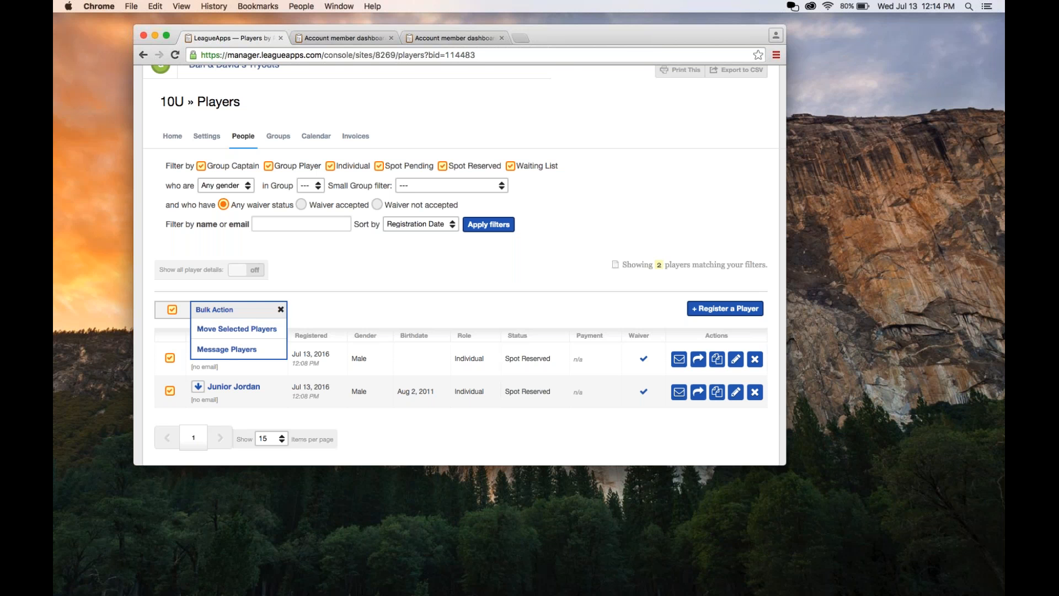
{"action": "left_click", "coordinate": [252, 358]}
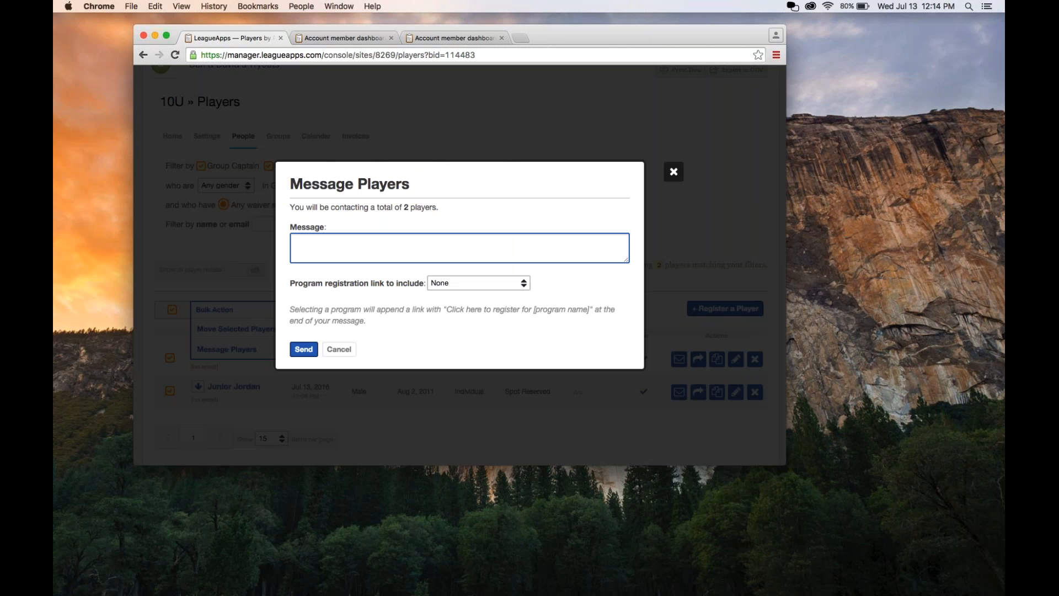
Step: Check the available program registration links and begin the players' message with "Congrats"
{"action": "left_click", "coordinate": [431, 291]}
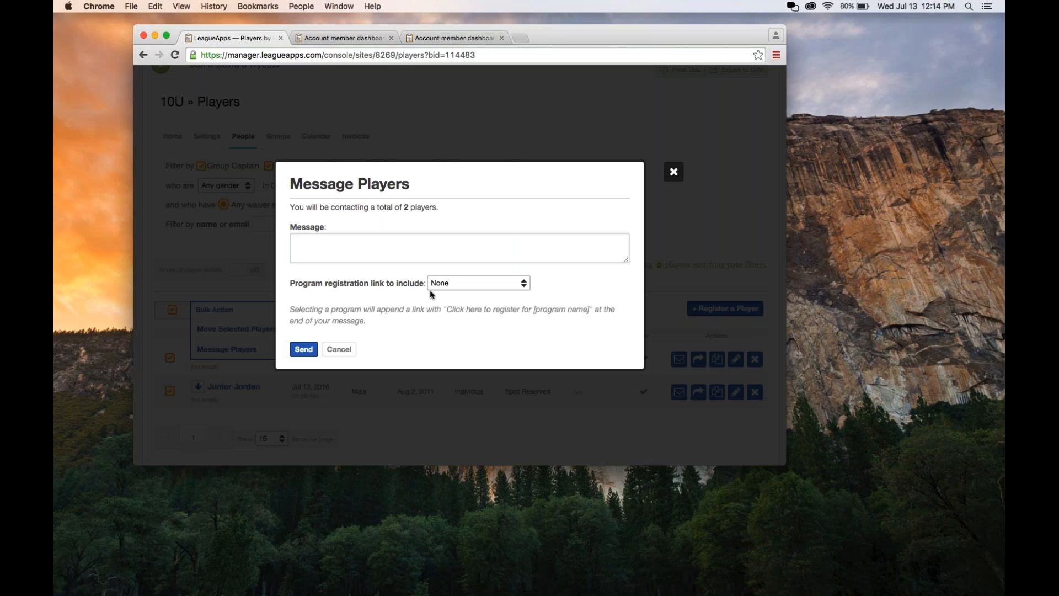
{"action": "left_click", "coordinate": [447, 284]}
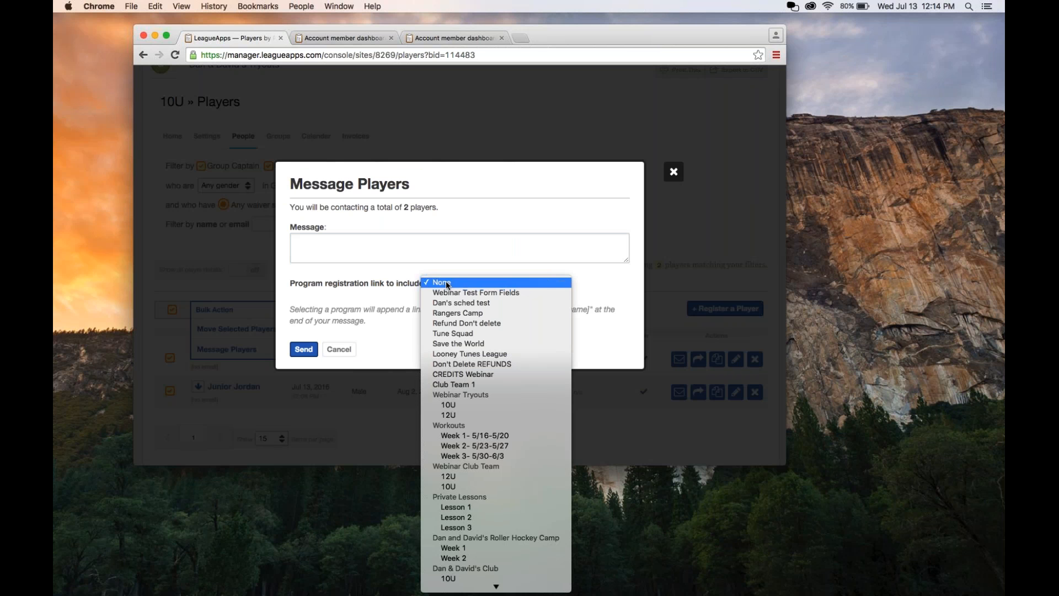
{"action": "left_click", "coordinate": [448, 250]}
{"action": "left_click", "coordinate": [446, 241]}
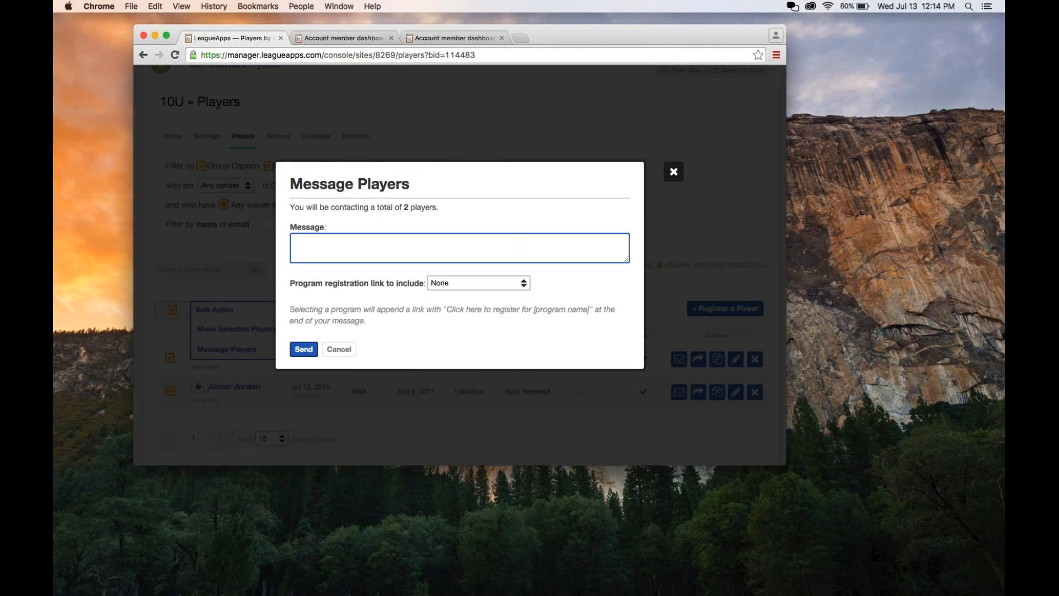
{"action": "type", "text": "Congrrats"}
{"action": "key", "text": "BackSpace"}
{"action": "key", "text": "BackSpace"}
{"action": "key", "text": "BackSpace"}
{"action": "key", "text": "BackSpace"}
{"action": "type", "text": "ats"}
{"action": "left_click", "coordinate": [600, 352]}
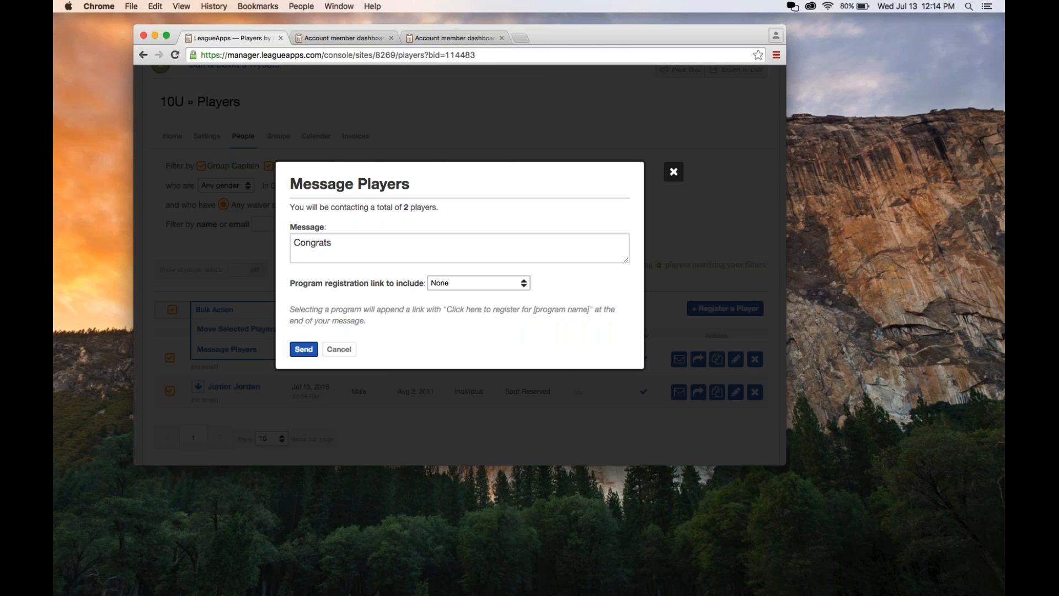
Step: Include the registration link for the new lacrosse club's 10U sub-program in the message
{"action": "left_click", "coordinate": [504, 282]}
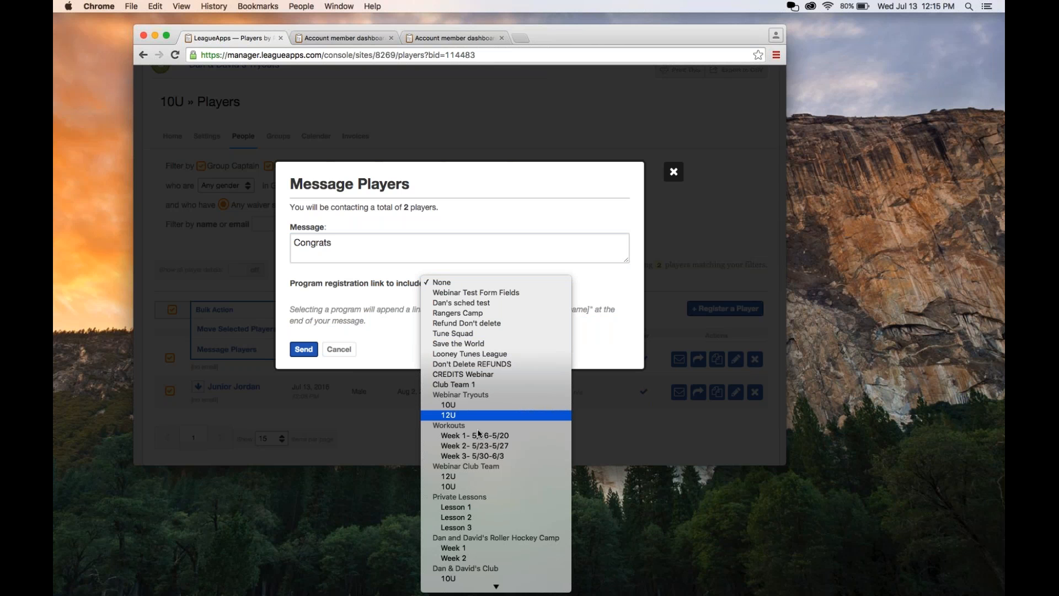
{"action": "scroll", "coordinate": [464, 559], "scroll_direction": "down", "scroll_amount": 1}
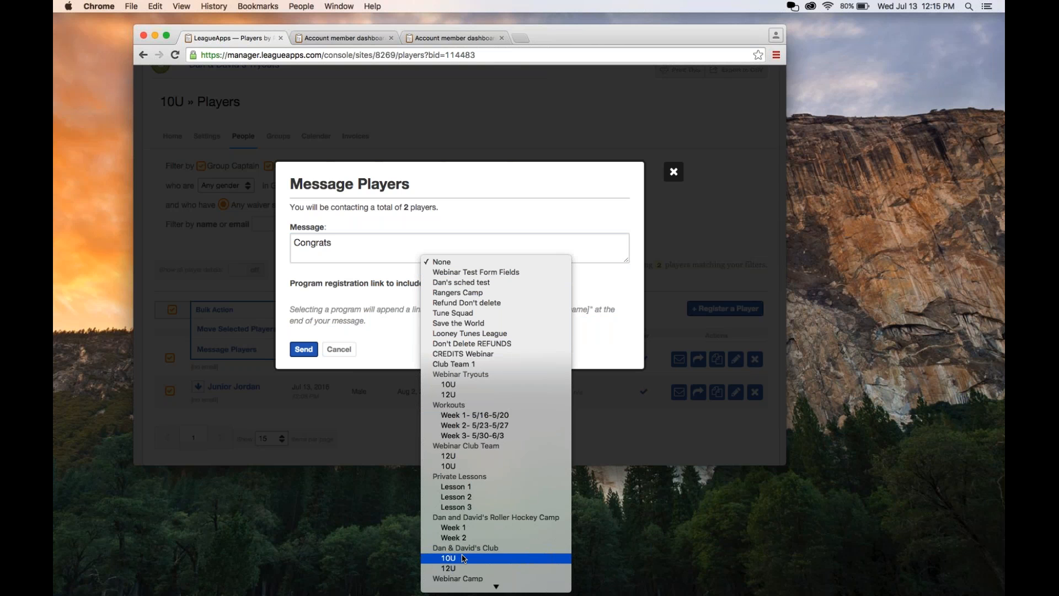
{"action": "scroll", "coordinate": [464, 559], "scroll_direction": "down", "scroll_amount": 1}
{"action": "left_click", "coordinate": [463, 549]}
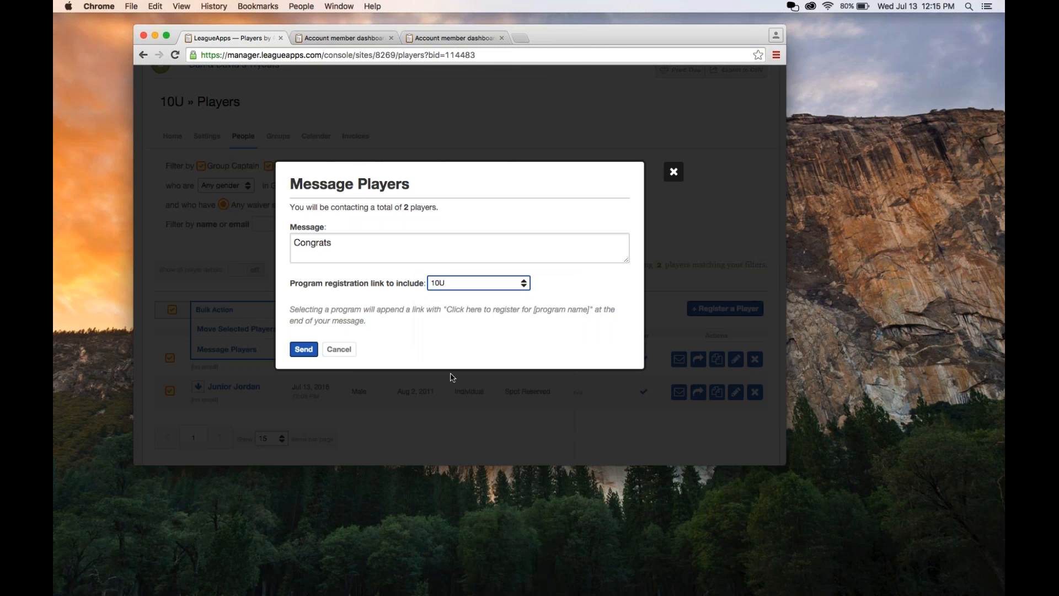
Step: Complete the message text to read "Congrats! You made the team. Click the link below to register."
{"action": "left_click", "coordinate": [442, 248]}
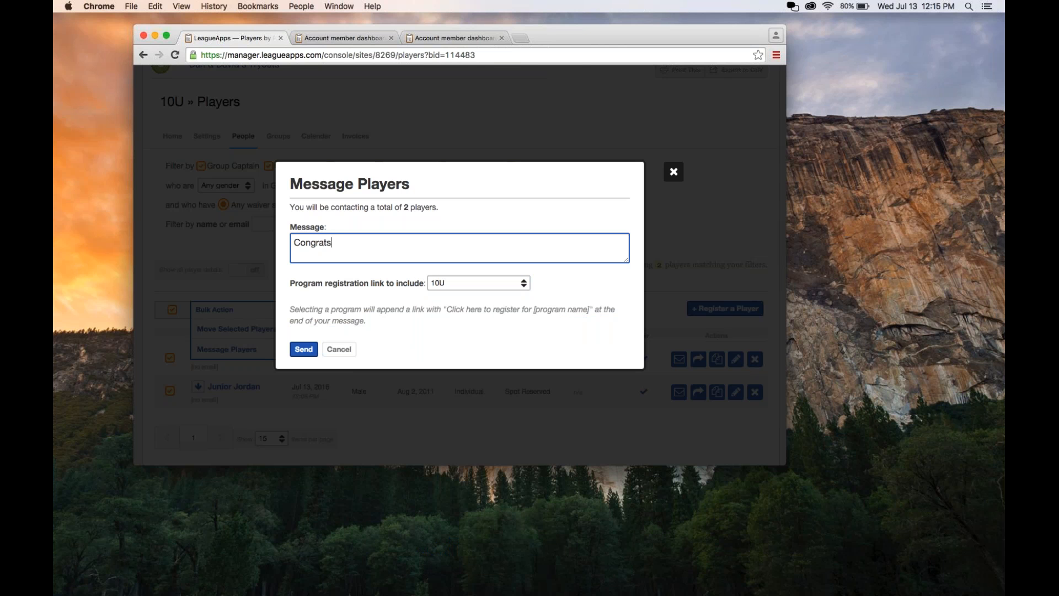
{"action": "type", "text": "! You made the team. Click the link "}
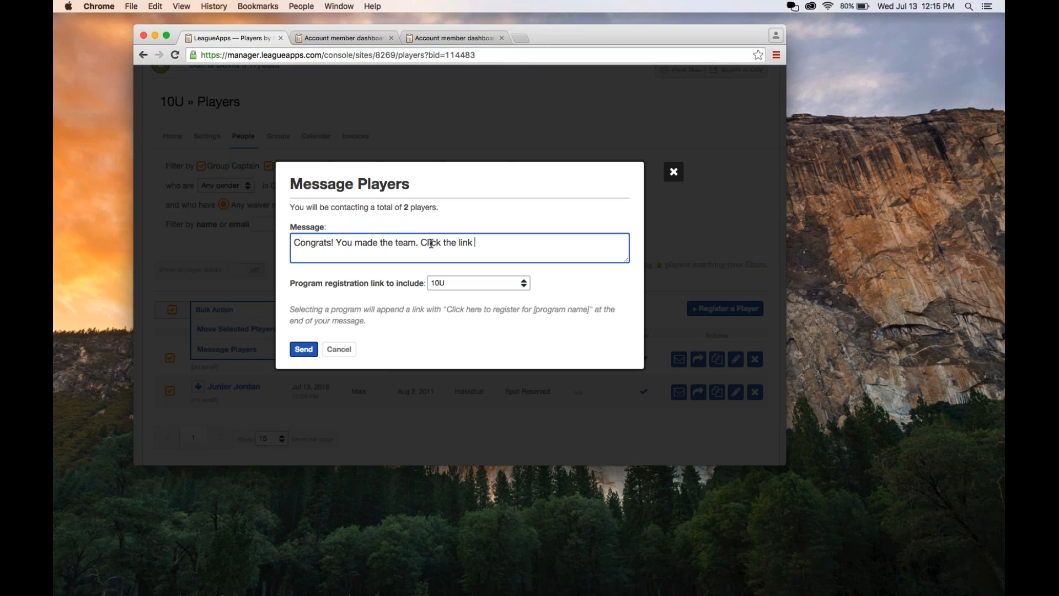
{"action": "type", "text": "below to register."}
Step: Recheck that the registration link is the club's 10U sub-program and send the message to the players
{"action": "left_click", "coordinate": [301, 349]}
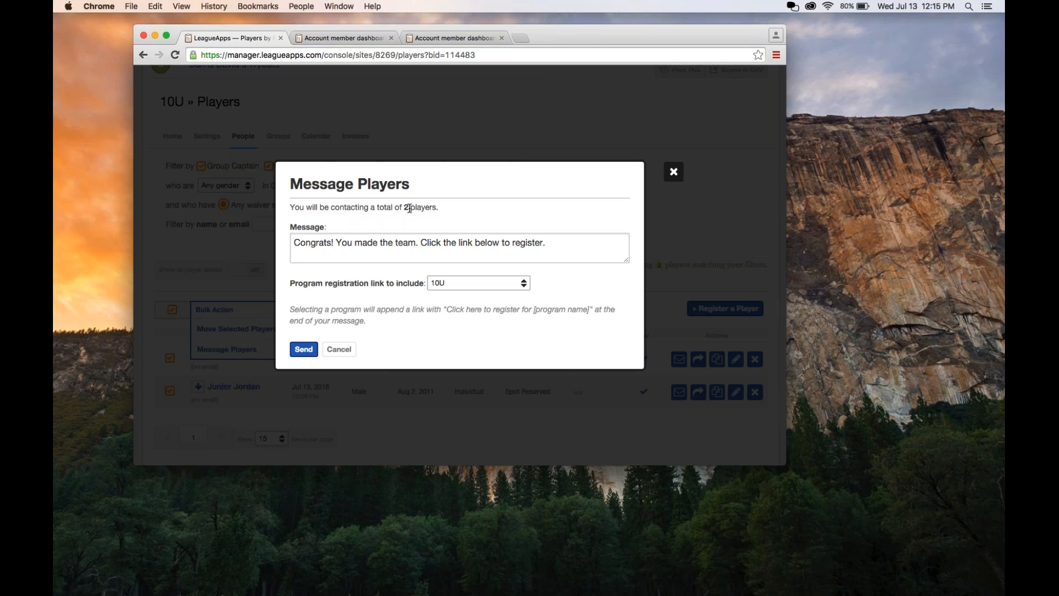
{"action": "left_click", "coordinate": [444, 283]}
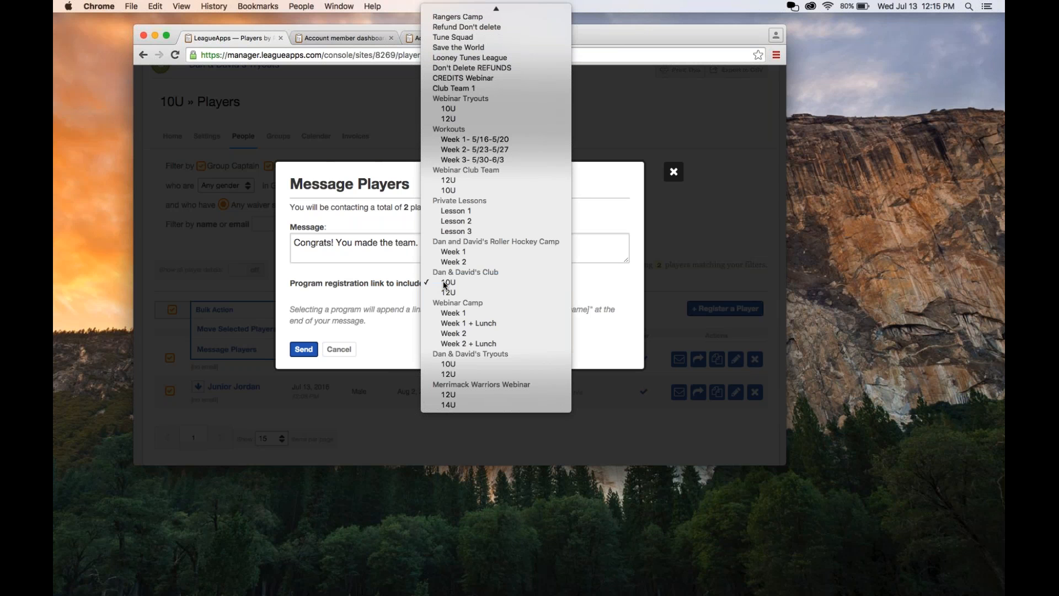
{"action": "left_click", "coordinate": [444, 284]}
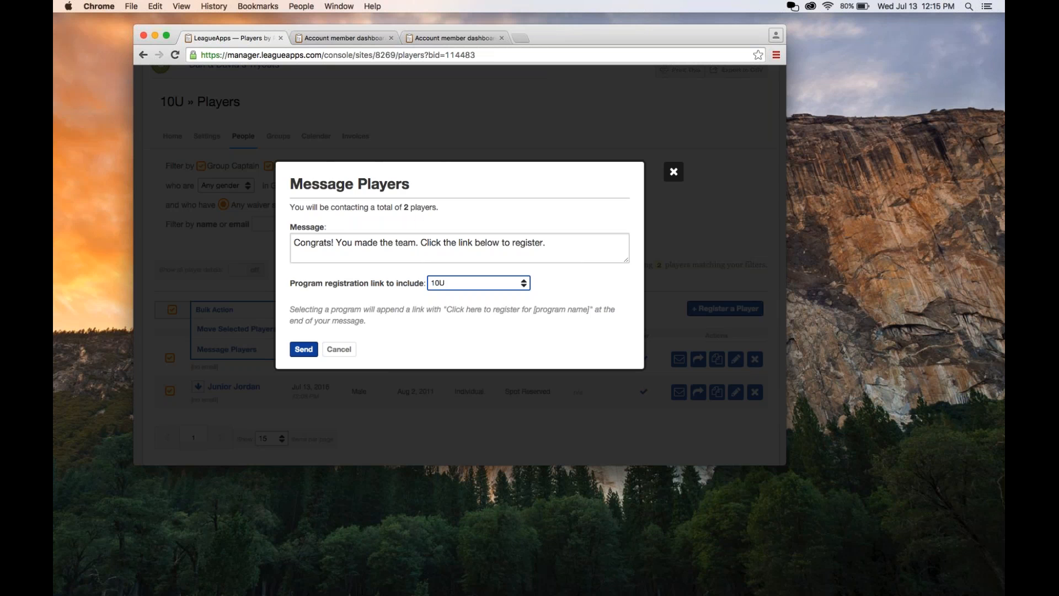
{"action": "left_click", "coordinate": [303, 351]}
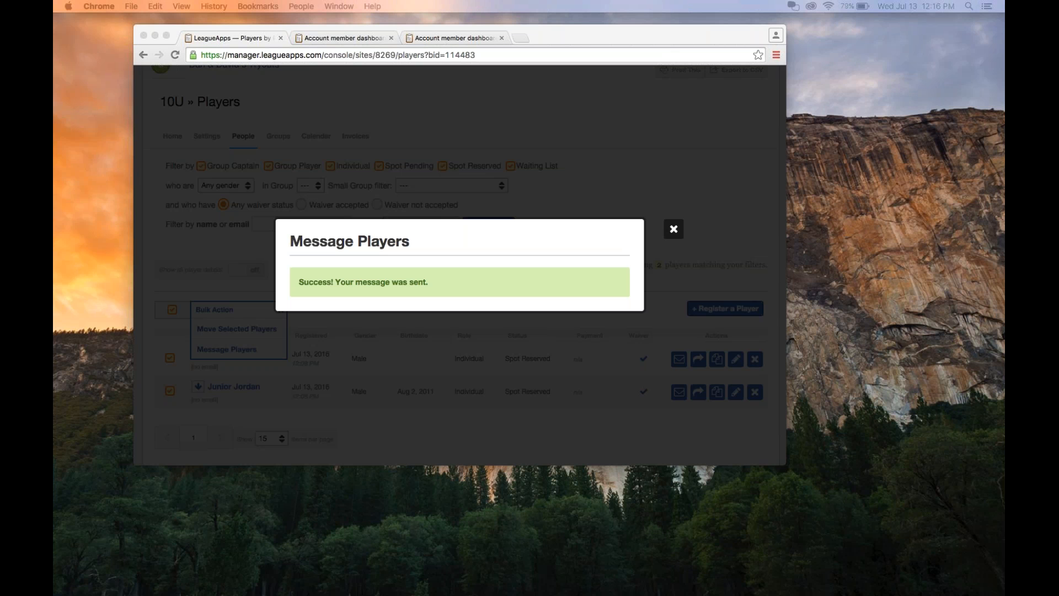
Step: Look over the public 10U club team page with its start date, individual fee and registration option
{"action": "left_click_drag", "start_coordinate": [54, 160], "coordinate": [499, 51]}
{"action": "scroll", "coordinate": [500, 144], "scroll_direction": "down", "scroll_amount": 4}
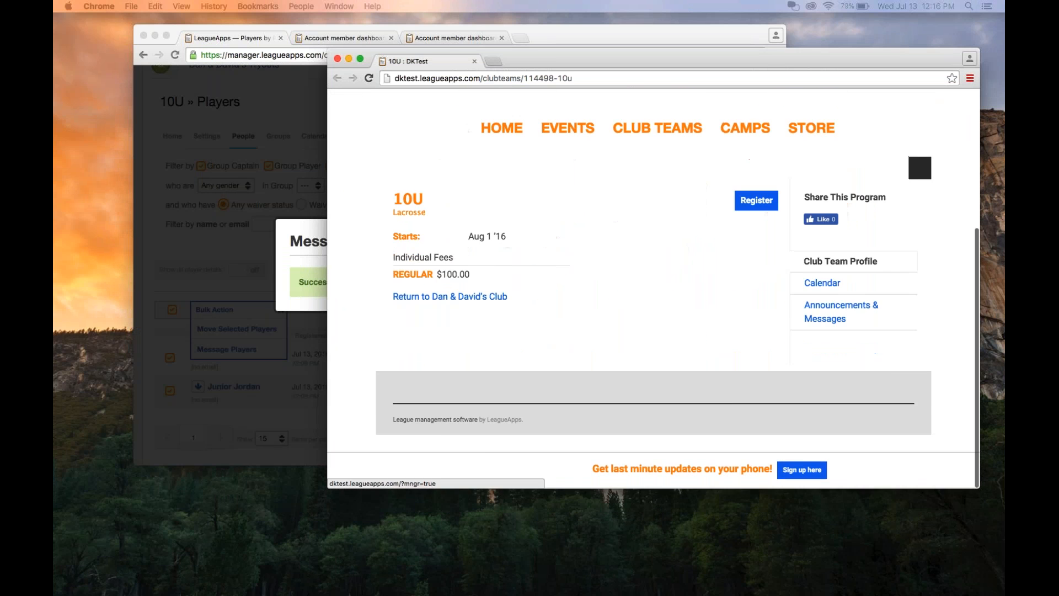
{"action": "scroll", "coordinate": [499, 144], "scroll_direction": "up", "scroll_amount": 4}
{"action": "scroll", "coordinate": [500, 143], "scroll_direction": "down", "scroll_amount": 4}
{"action": "left_click_drag", "start_coordinate": [501, 179], "coordinate": [513, 212]}
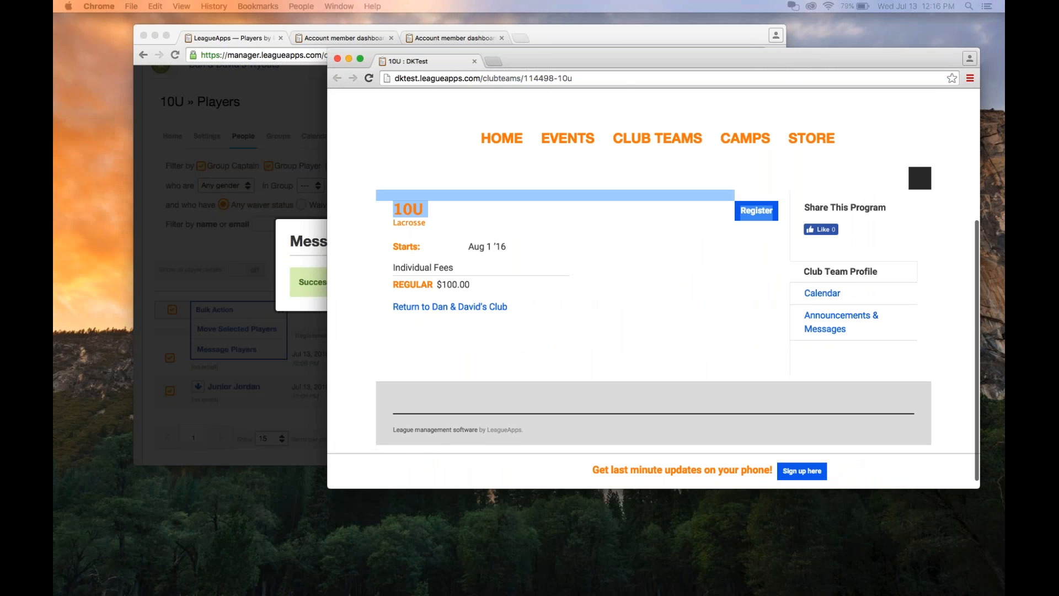
{"action": "left_click", "coordinate": [513, 212]}
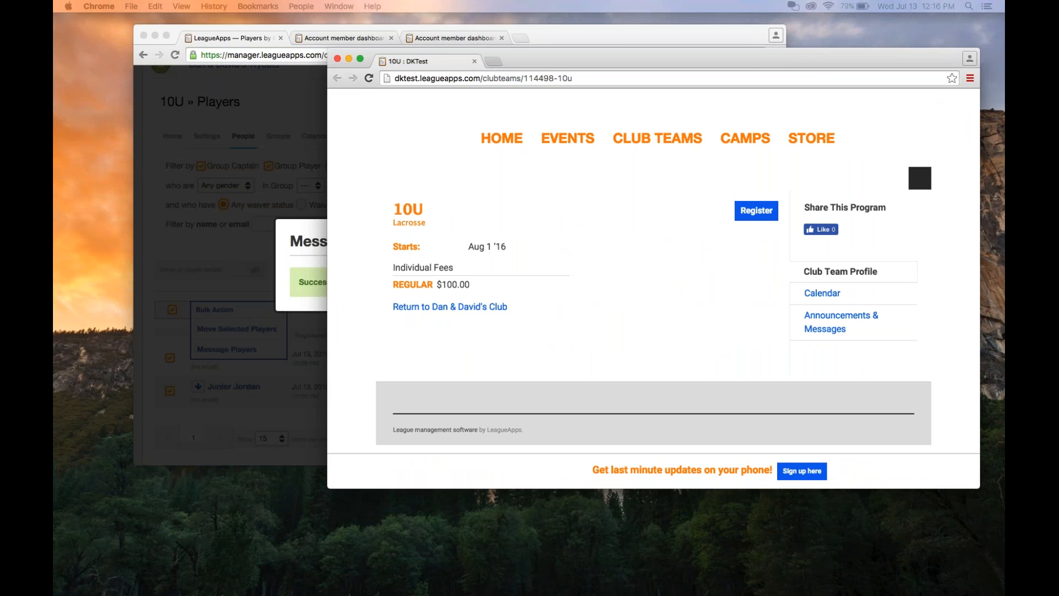
Step: Close the sent-message dialog in the manager console and start registering for 10U from its public club team page
{"action": "key", "text": "super+grave"}
{"action": "left_click", "coordinate": [674, 228]}
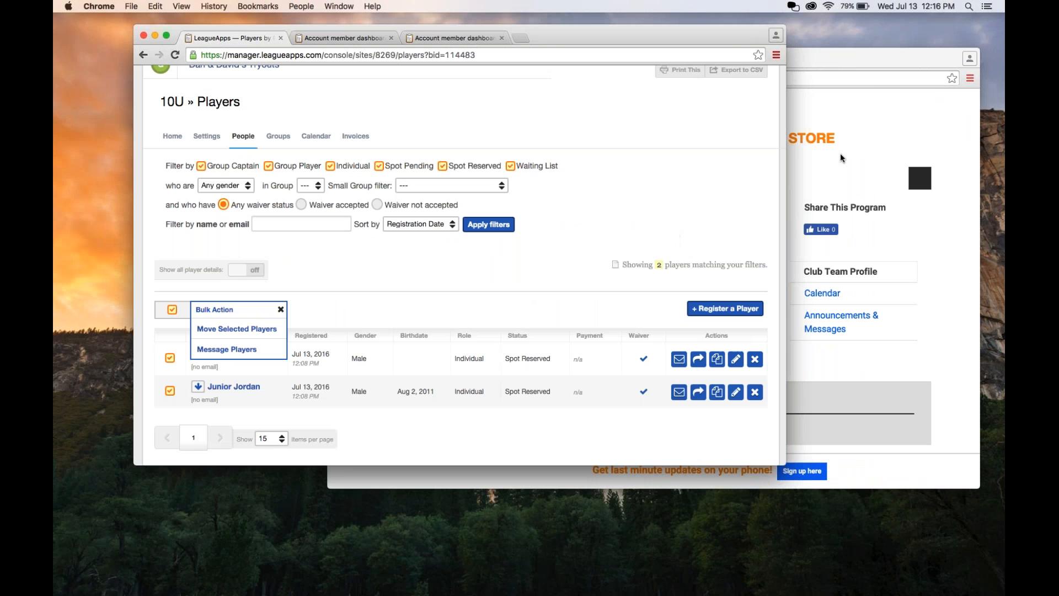
{"action": "left_click", "coordinate": [841, 157]}
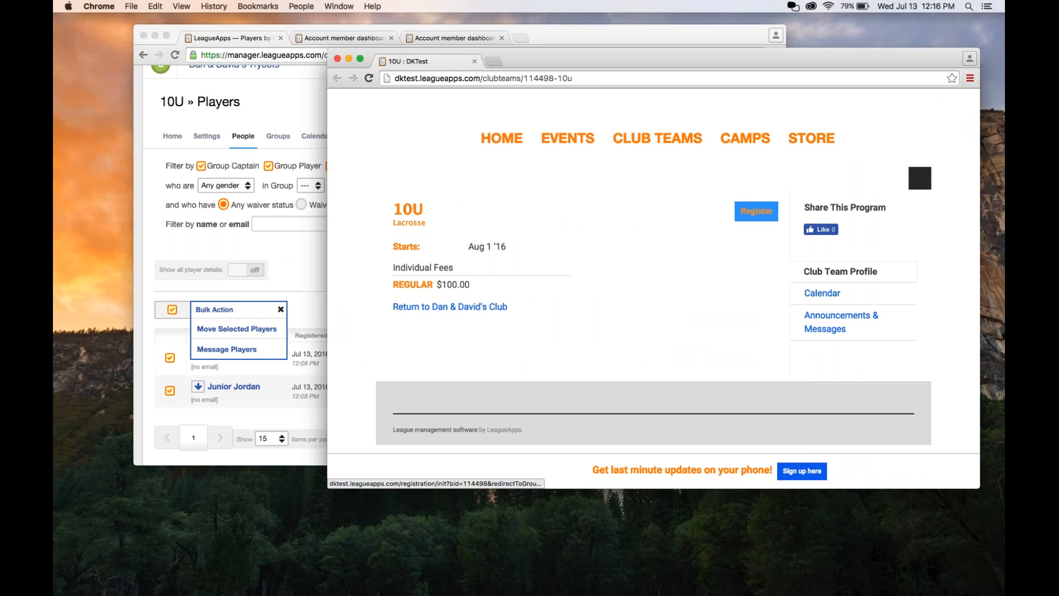
{"action": "left_click", "coordinate": [756, 210]}
{"action": "scroll", "coordinate": [681, 314], "scroll_direction": "down", "scroll_amount": 10}
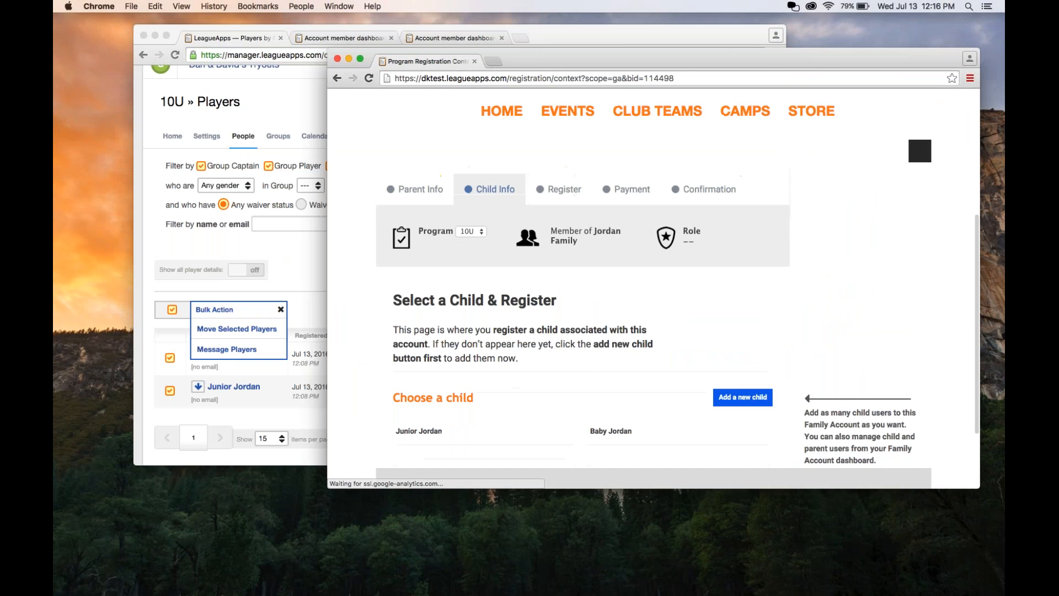
Step: Select the first listed child and start an individual registration for 10U at the $100.00 fee
{"action": "left_click", "coordinate": [619, 305]}
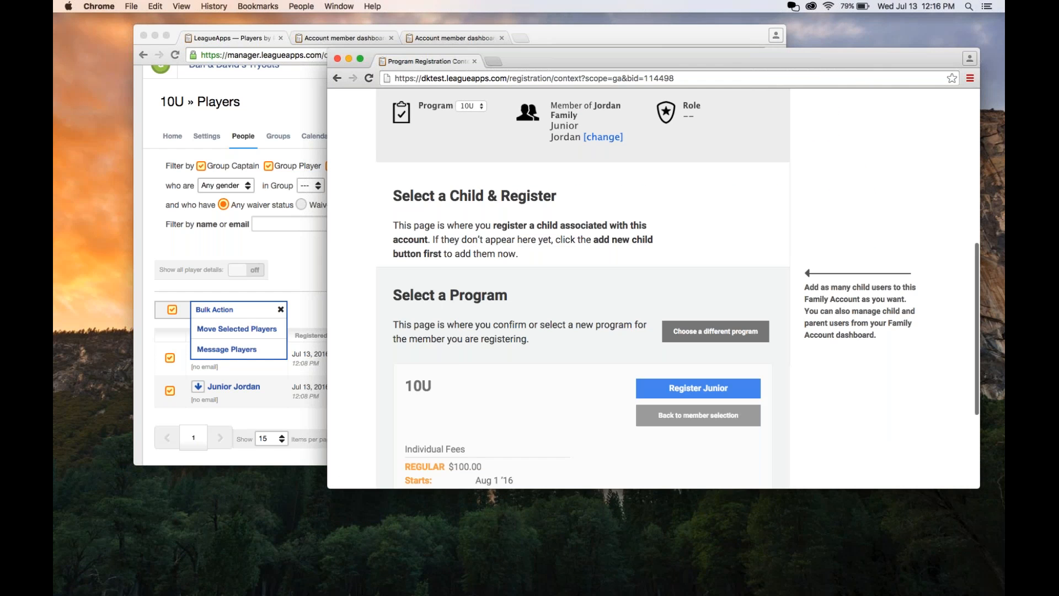
{"action": "left_click", "coordinate": [698, 222]}
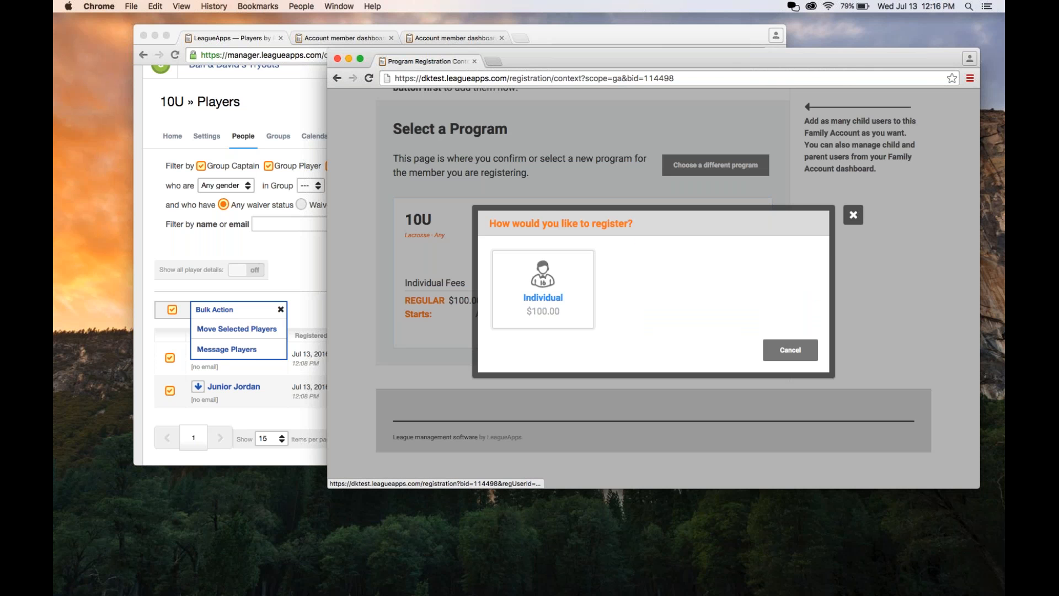
{"action": "left_click", "coordinate": [553, 300]}
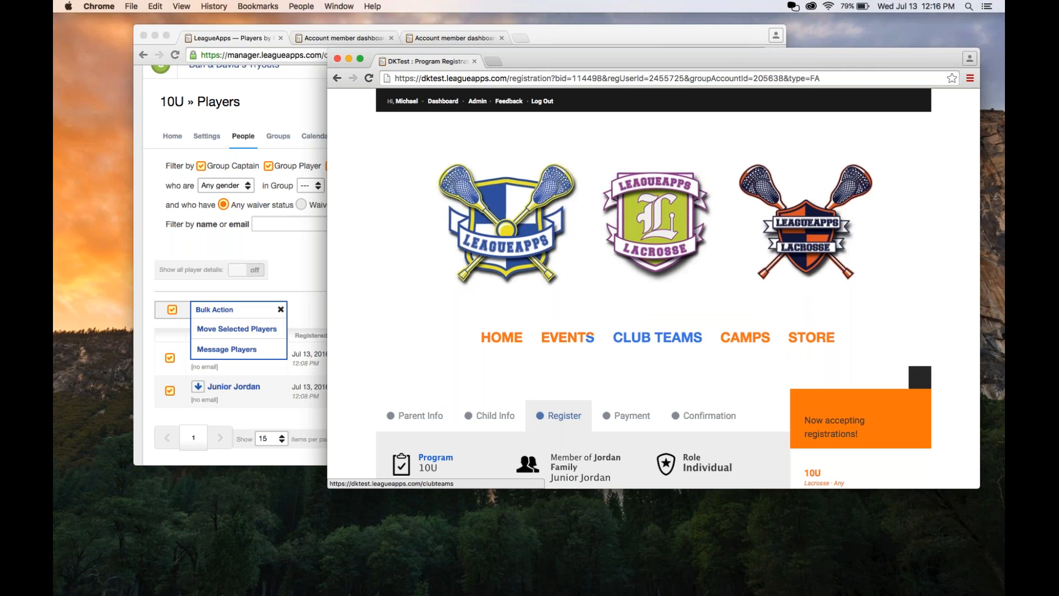
Step: Set the first child's position to Goalie, accept both waivers and continue to payment
{"action": "scroll", "coordinate": [640, 311], "scroll_direction": "down", "scroll_amount": 3}
{"action": "left_click", "coordinate": [640, 312]}
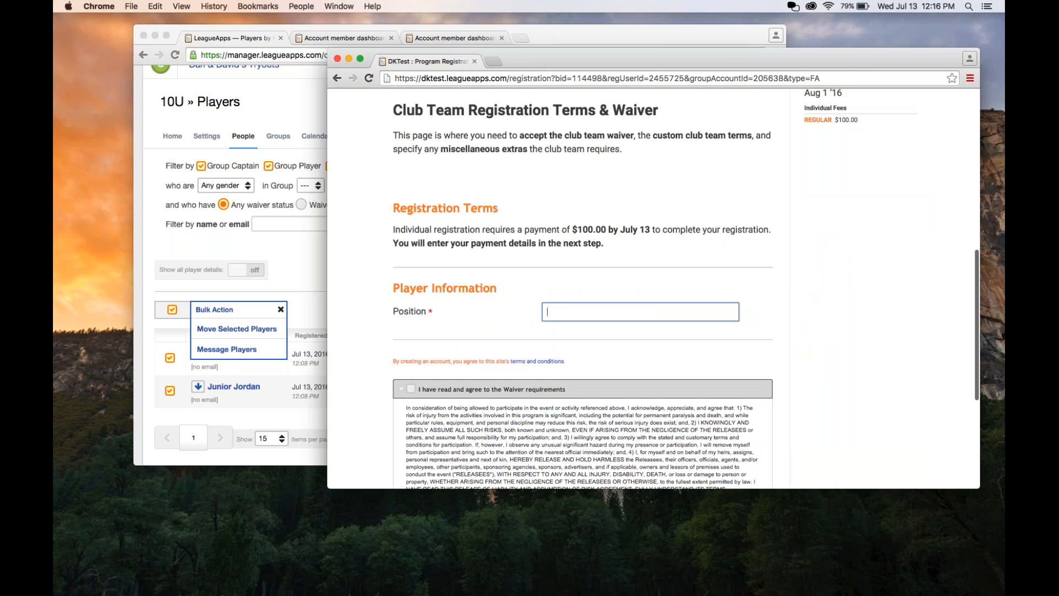
{"action": "type", "text": "Goalie"}
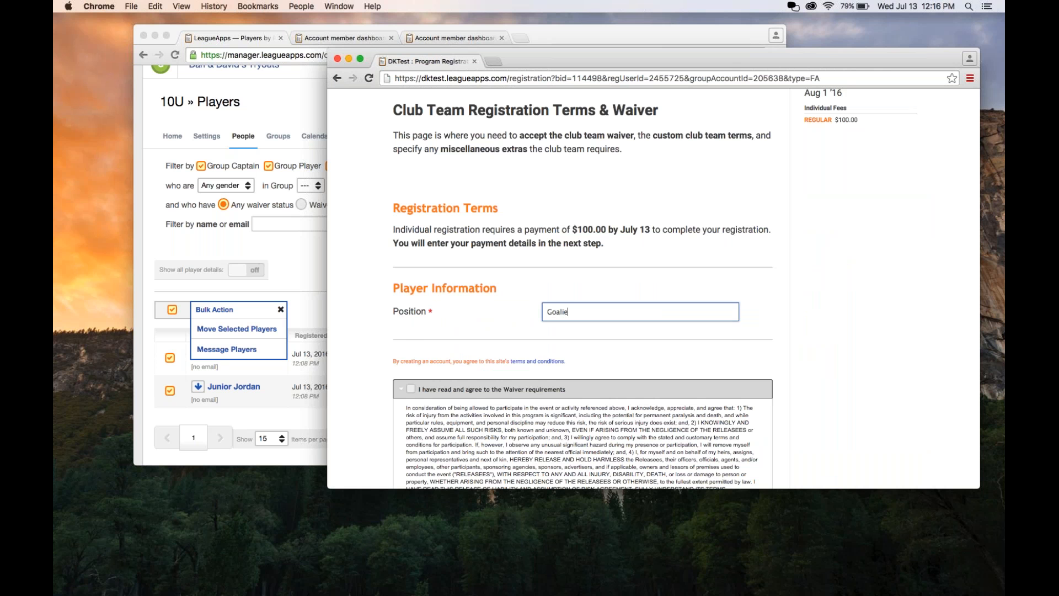
{"action": "scroll", "coordinate": [346, 353], "scroll_direction": "down", "scroll_amount": 3}
{"action": "left_click", "coordinate": [412, 224]}
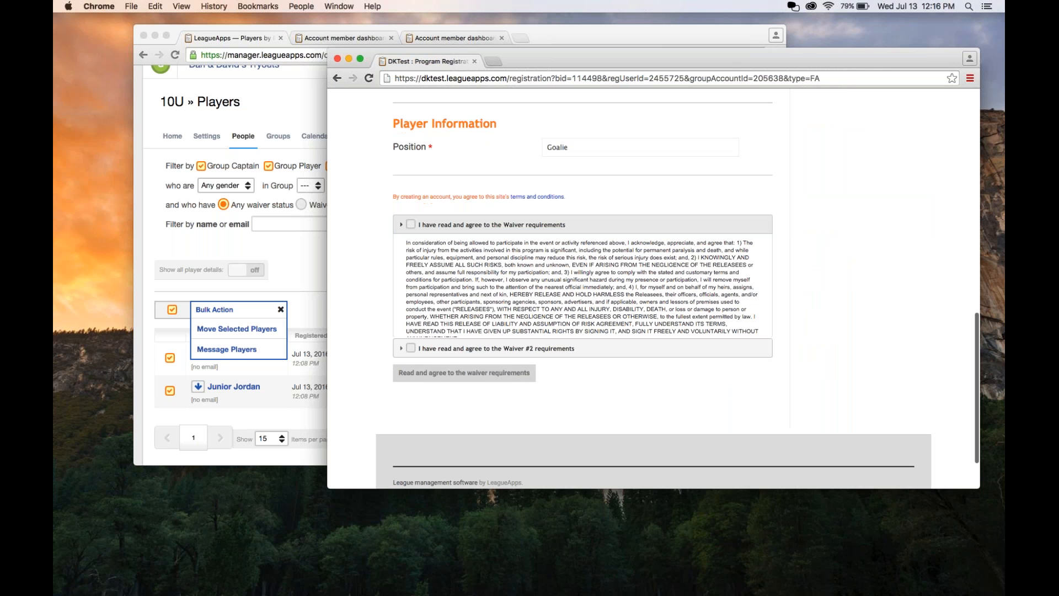
{"action": "left_click", "coordinate": [411, 245]}
{"action": "left_click", "coordinate": [431, 273]}
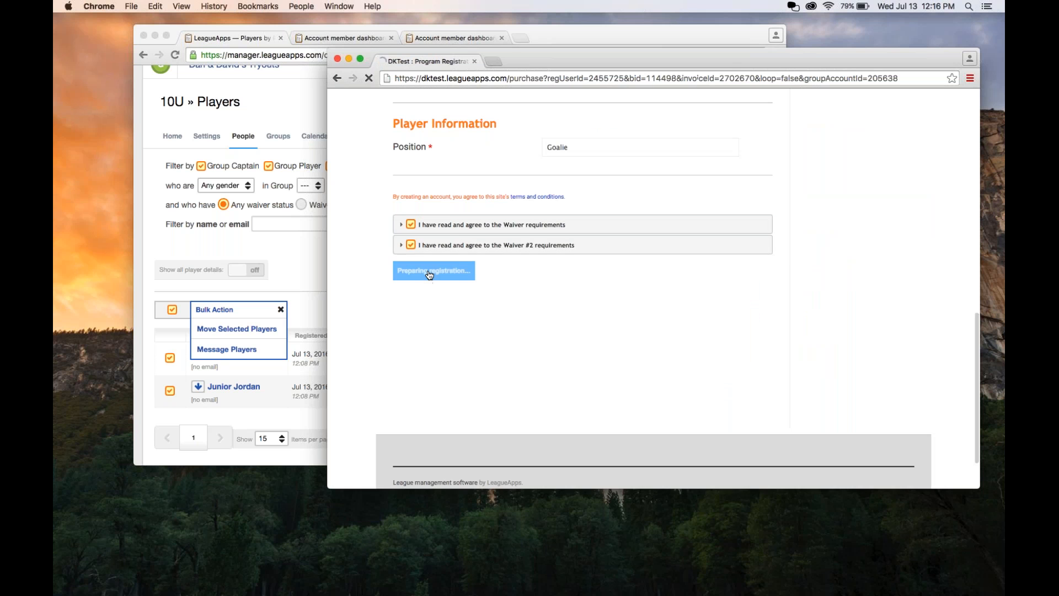
Step: Add another registration to the order, enrolling the second child in 10U as an individual
{"action": "scroll", "coordinate": [627, 317], "scroll_direction": "down", "scroll_amount": 10}
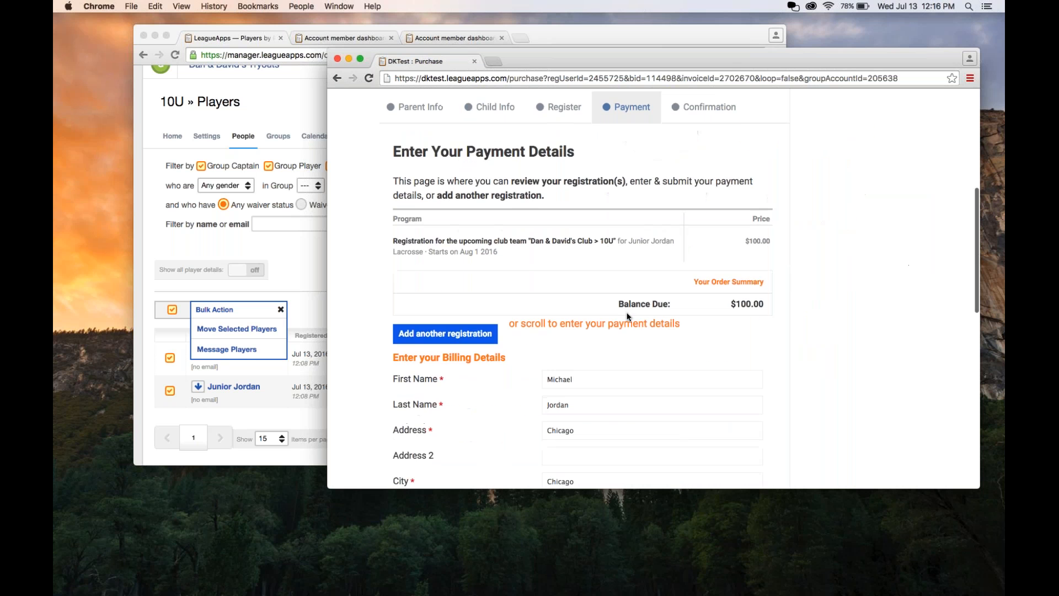
{"action": "left_click", "coordinate": [443, 151]}
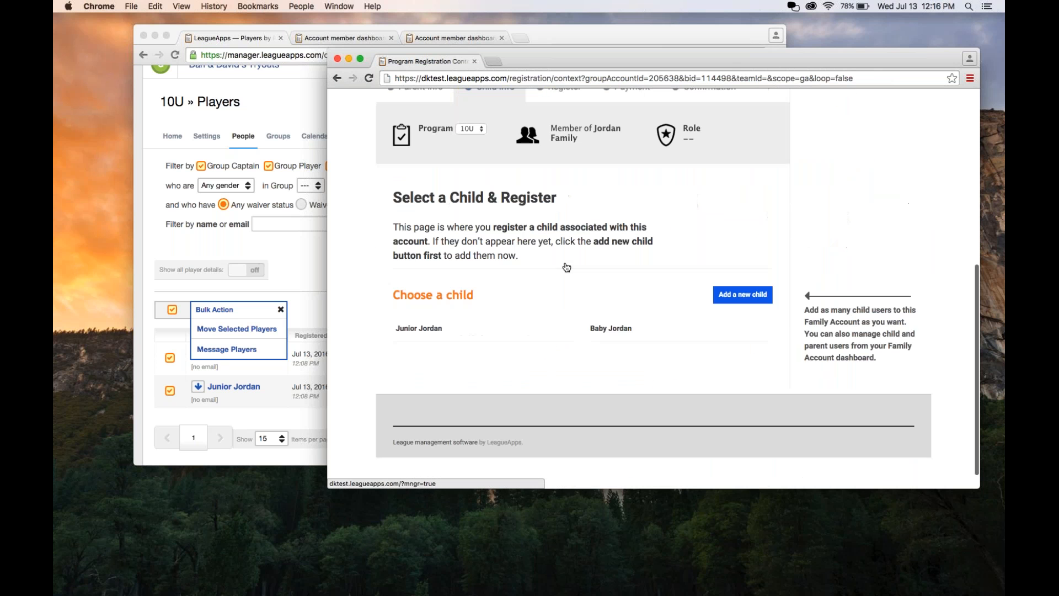
{"action": "left_click", "coordinate": [620, 333]}
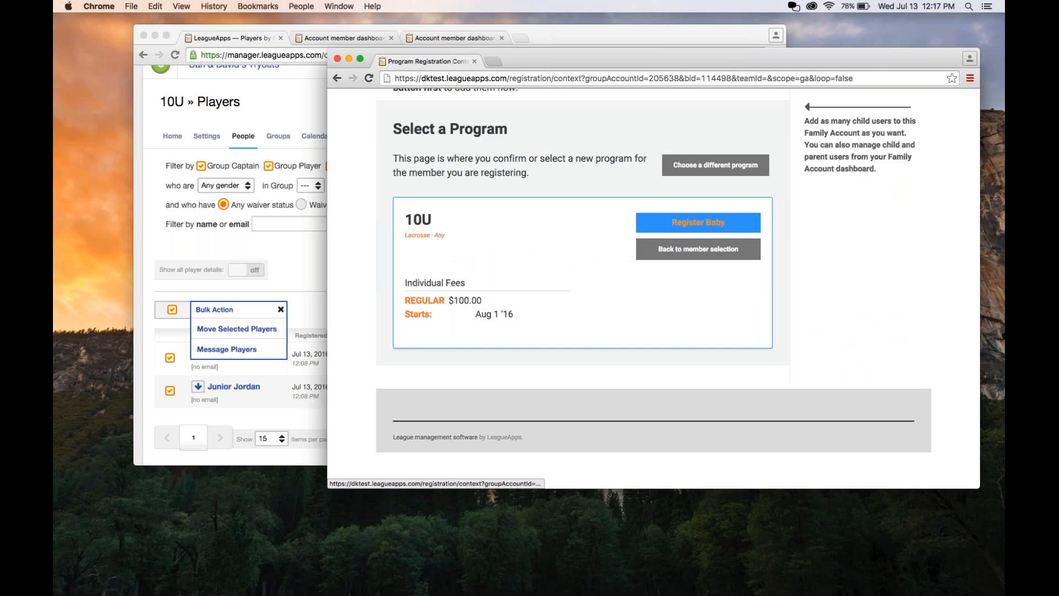
{"action": "left_click", "coordinate": [698, 222]}
{"action": "left_click", "coordinate": [544, 282]}
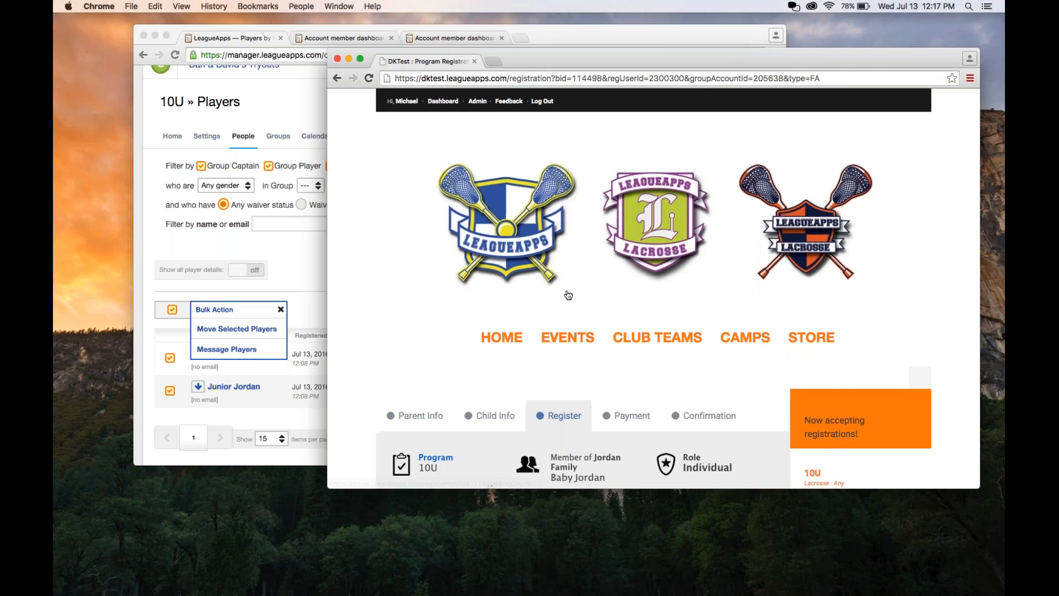
Step: Set the second child's position to Attack, accept both waivers and continue to payment
{"action": "scroll", "coordinate": [569, 295], "scroll_direction": "down", "scroll_amount": 10}
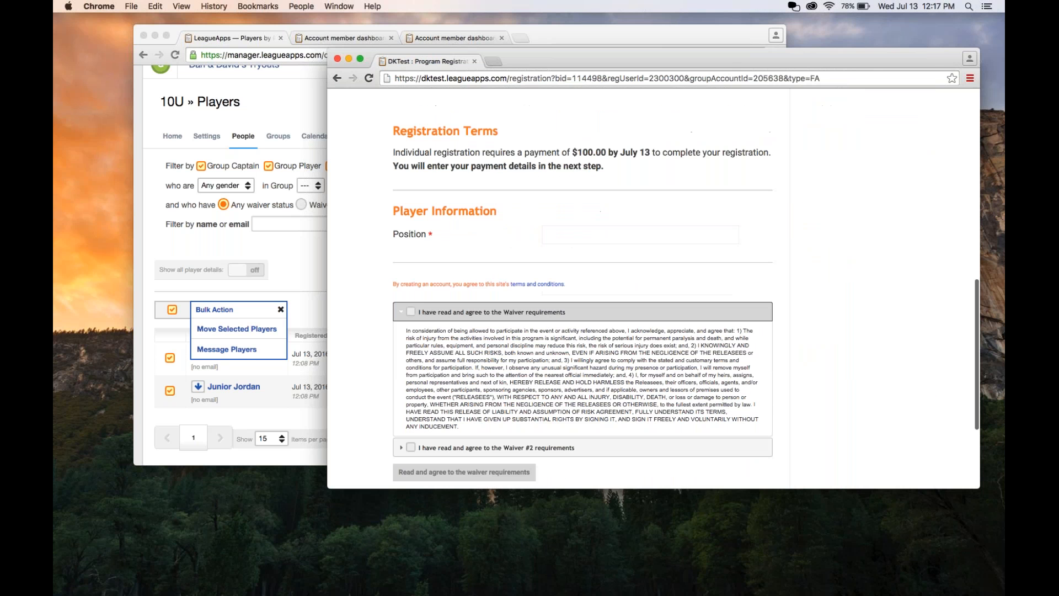
{"action": "left_click", "coordinate": [640, 235]}
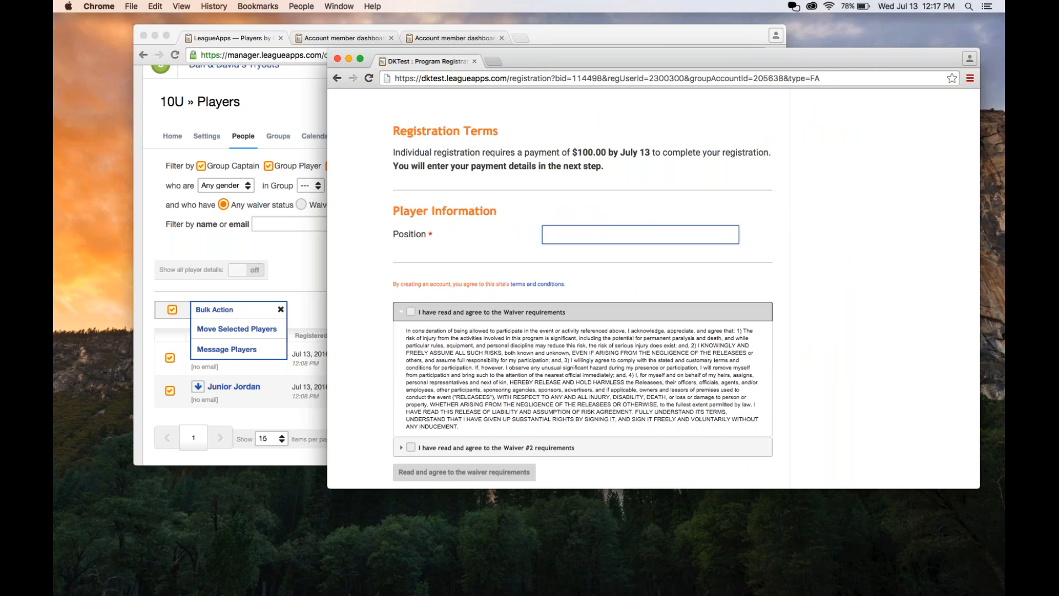
{"action": "type", "text": "Attack"}
{"action": "left_click", "coordinate": [411, 312]}
{"action": "left_click", "coordinate": [411, 448]}
{"action": "left_click", "coordinate": [422, 473]}
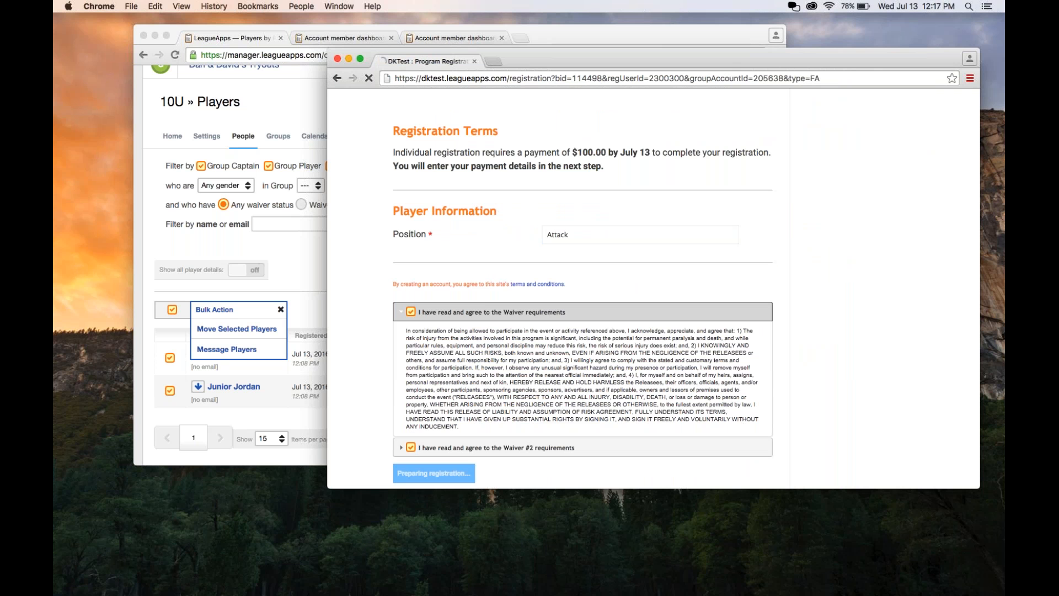
Step: Review the combined order summary, billing details and card fields on the payment page
{"action": "scroll", "coordinate": [652, 287], "scroll_direction": "down", "scroll_amount": 15}
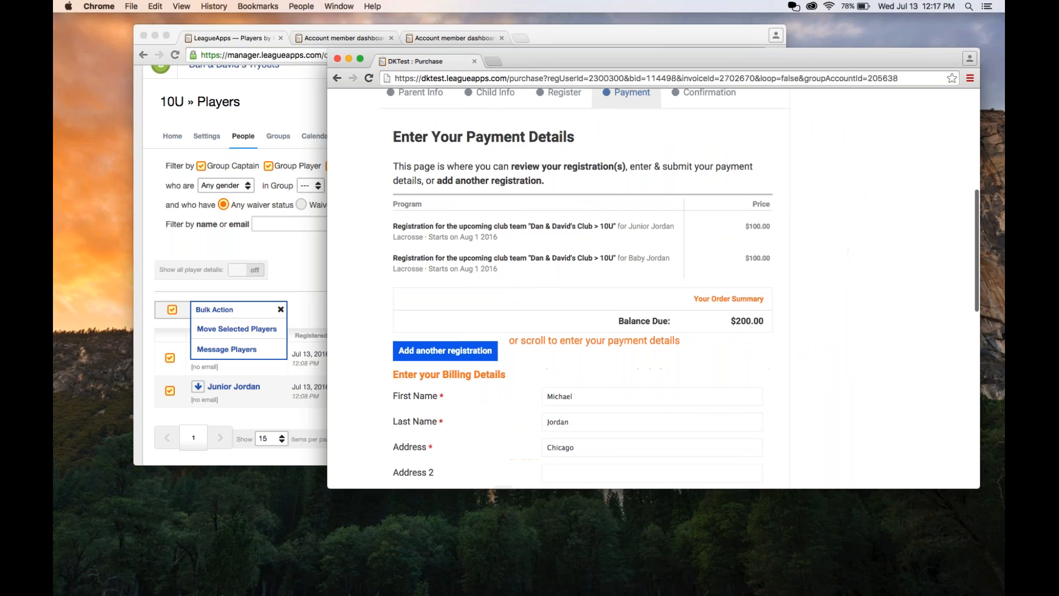
{"action": "scroll", "coordinate": [748, 341], "scroll_direction": "down", "scroll_amount": 5}
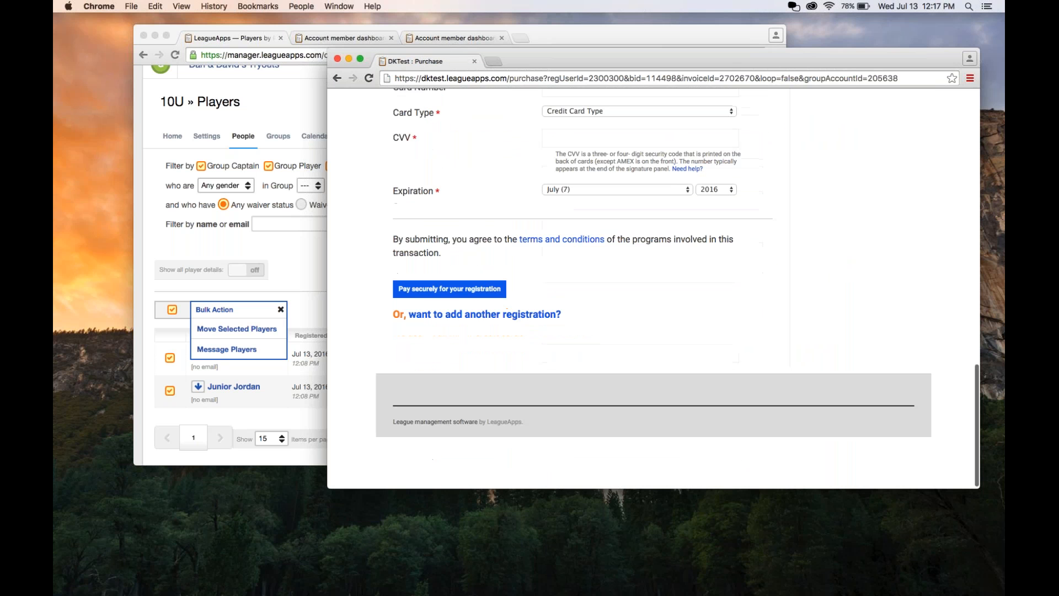
{"action": "scroll", "coordinate": [748, 341], "scroll_direction": "up", "scroll_amount": 4}
{"action": "scroll", "coordinate": [651, 287], "scroll_direction": "up", "scroll_amount": 15}
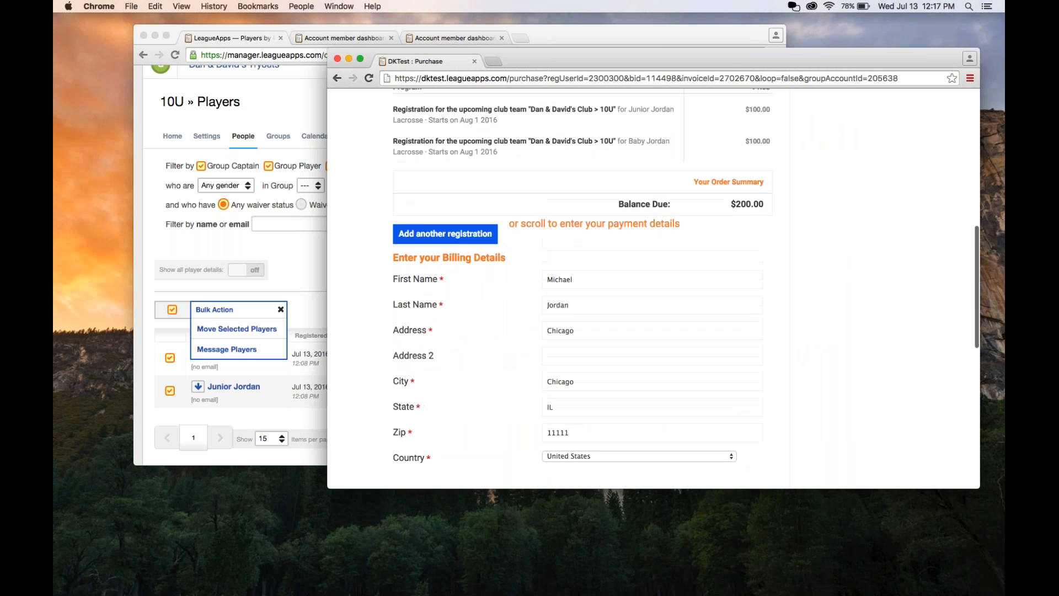
Step: Switch to the manager console and open the 10U player list of the club team Dan & David's Club
{"action": "left_click", "coordinate": [323, 260]}
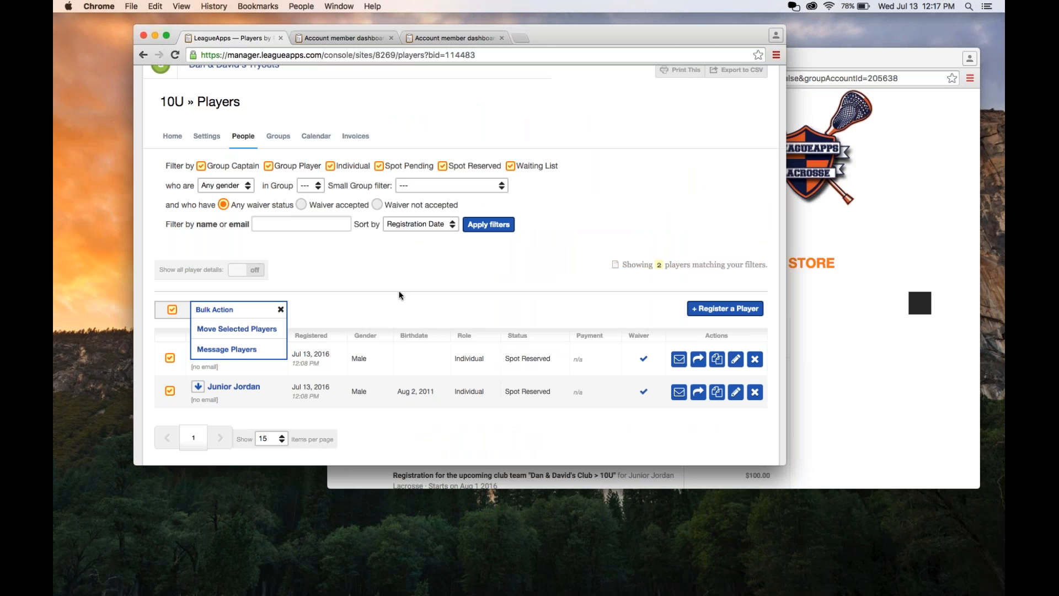
{"action": "scroll", "coordinate": [429, 328], "scroll_direction": "up", "scroll_amount": 4}
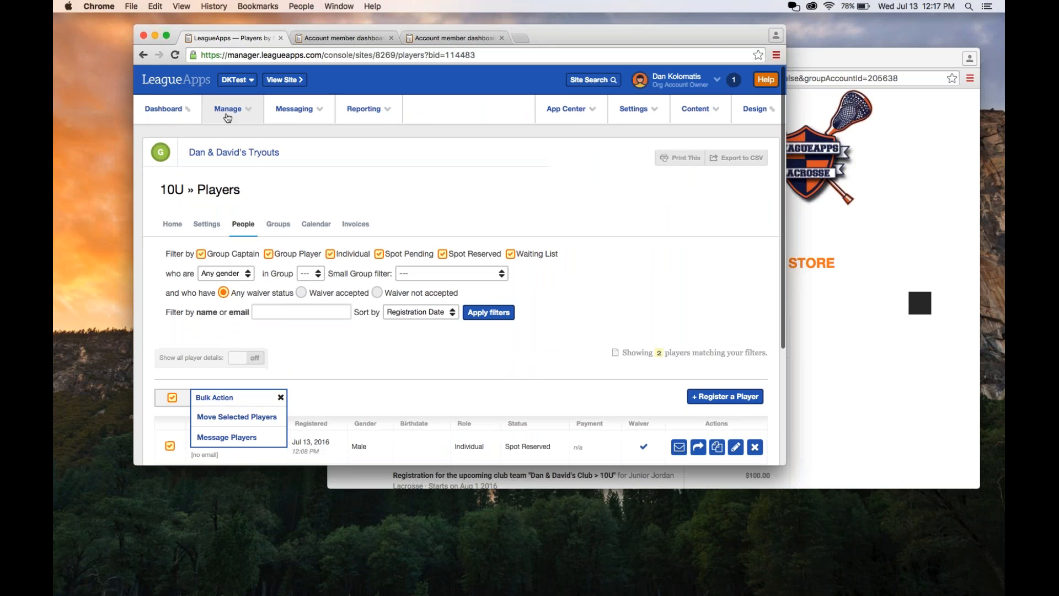
{"action": "mouse_move", "coordinate": [228, 109]}
{"action": "left_click", "coordinate": [213, 208]}
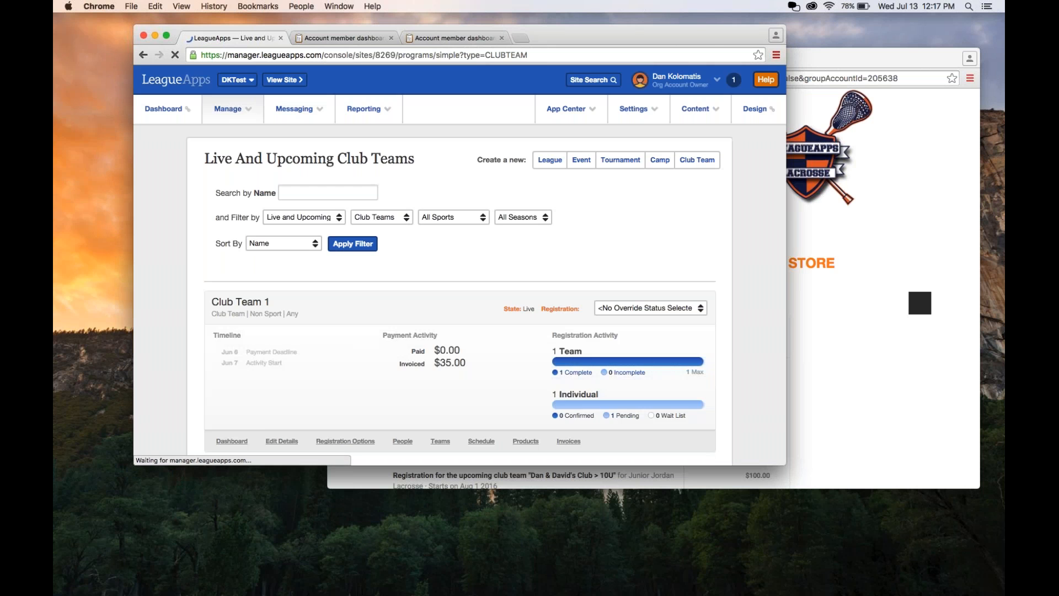
{"action": "scroll", "coordinate": [338, 296], "scroll_direction": "down", "scroll_amount": 10}
{"action": "left_click", "coordinate": [286, 130]}
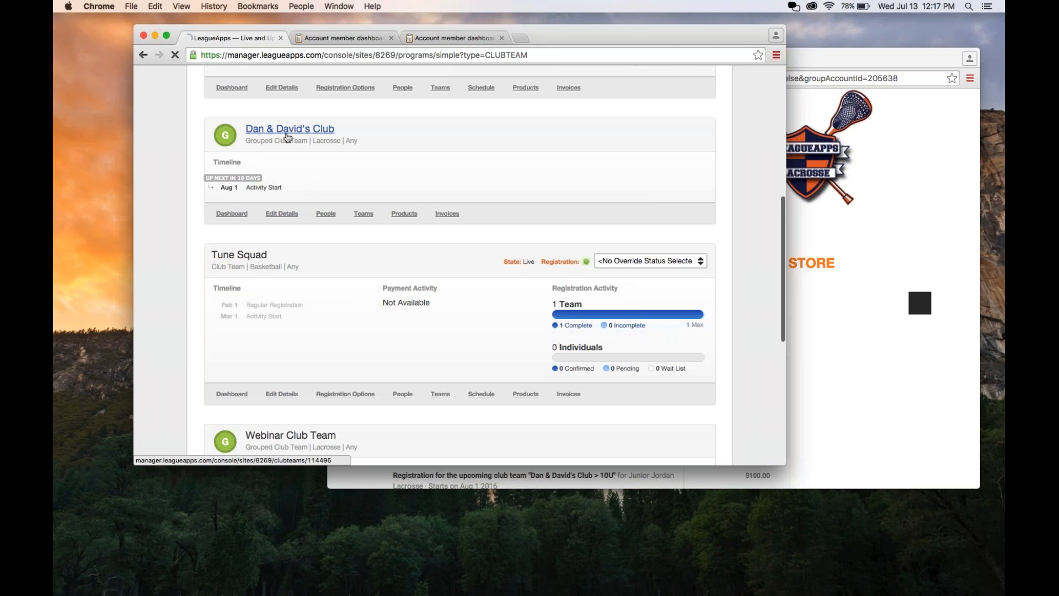
{"action": "scroll", "coordinate": [460, 265], "scroll_direction": "down", "scroll_amount": 2}
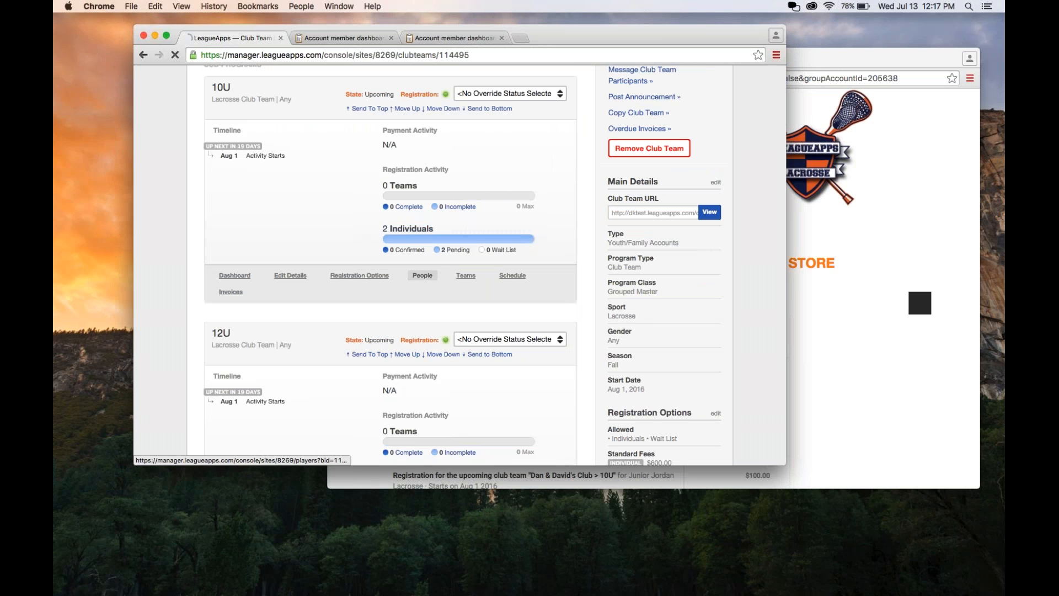
{"action": "left_click", "coordinate": [423, 275]}
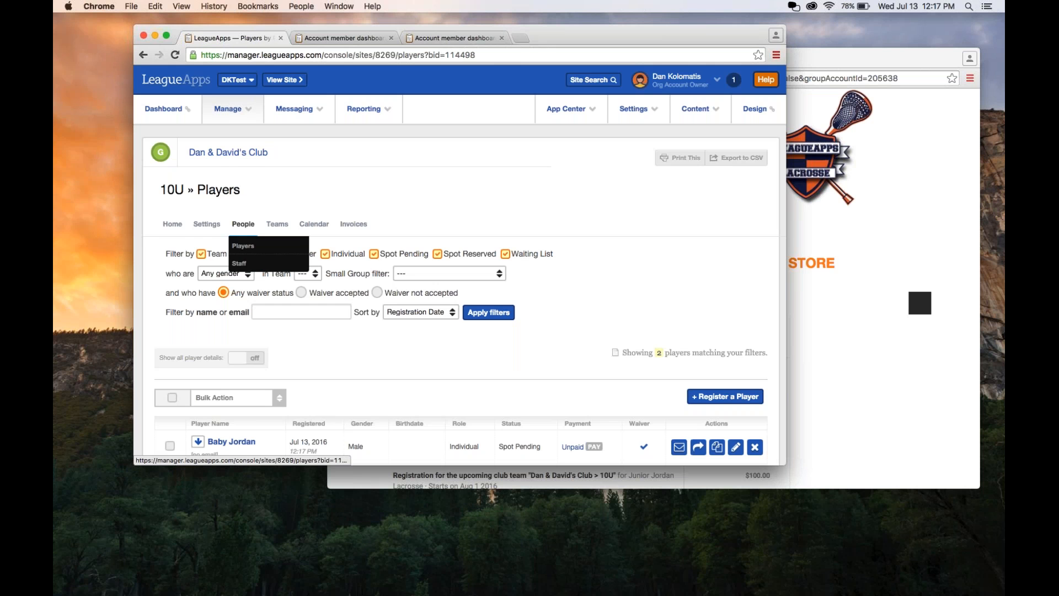
Step: Expand both 10U players' details to check their waivers and positions, and open the 10U dashboard
{"action": "scroll", "coordinate": [460, 265], "scroll_direction": "down", "scroll_amount": 4}
{"action": "left_click", "coordinate": [198, 301]}
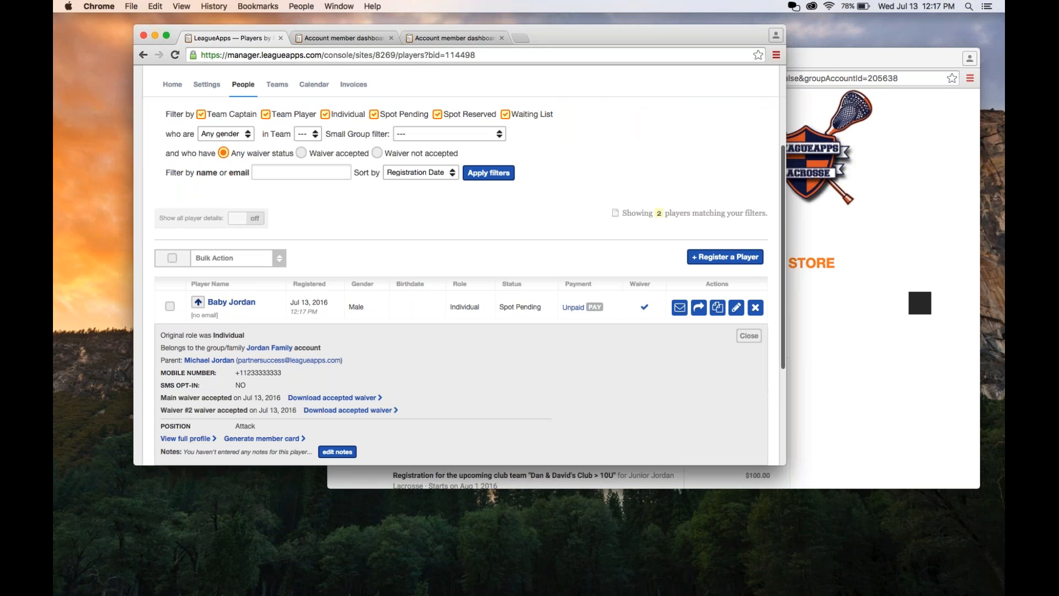
{"action": "scroll", "coordinate": [460, 265], "scroll_direction": "down", "scroll_amount": 2}
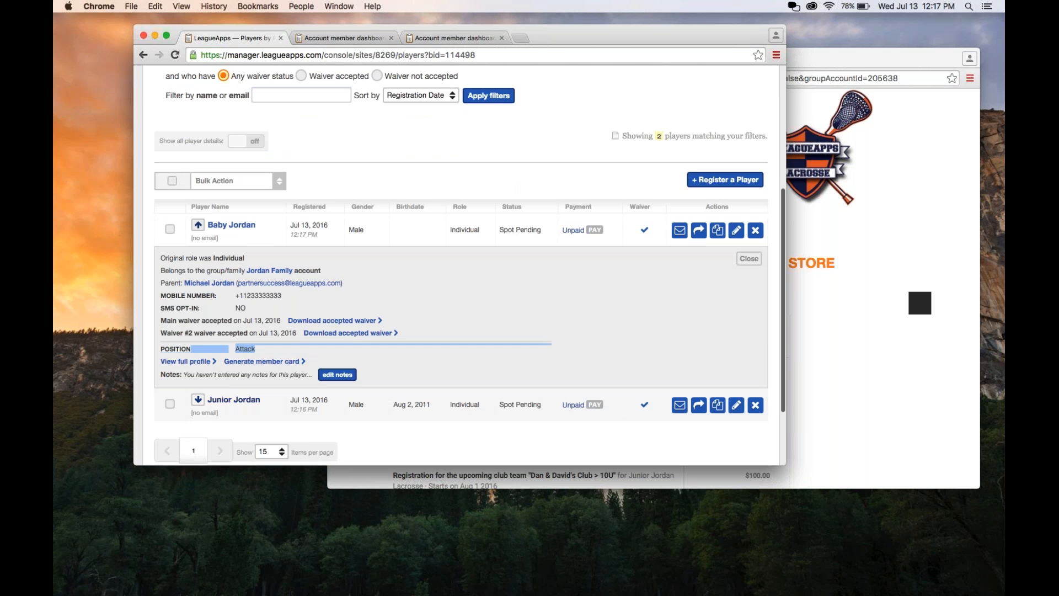
{"action": "left_click", "coordinate": [199, 399]}
{"action": "scroll", "coordinate": [378, 238], "scroll_direction": "down", "scroll_amount": 2}
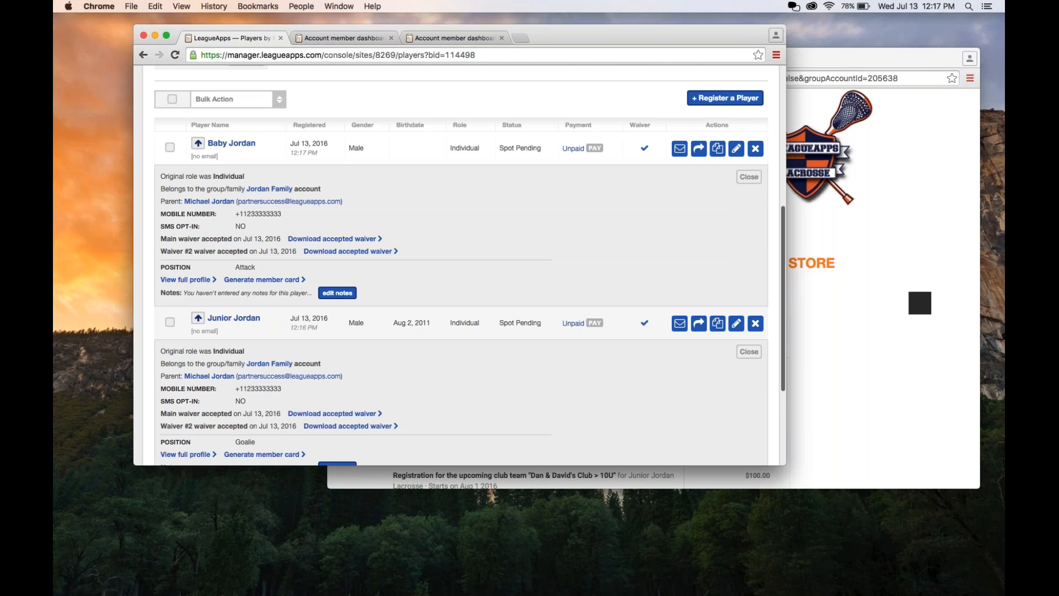
{"action": "scroll", "coordinate": [460, 265], "scroll_direction": "down", "scroll_amount": 1}
{"action": "scroll", "coordinate": [460, 264], "scroll_direction": "up", "scroll_amount": 10}
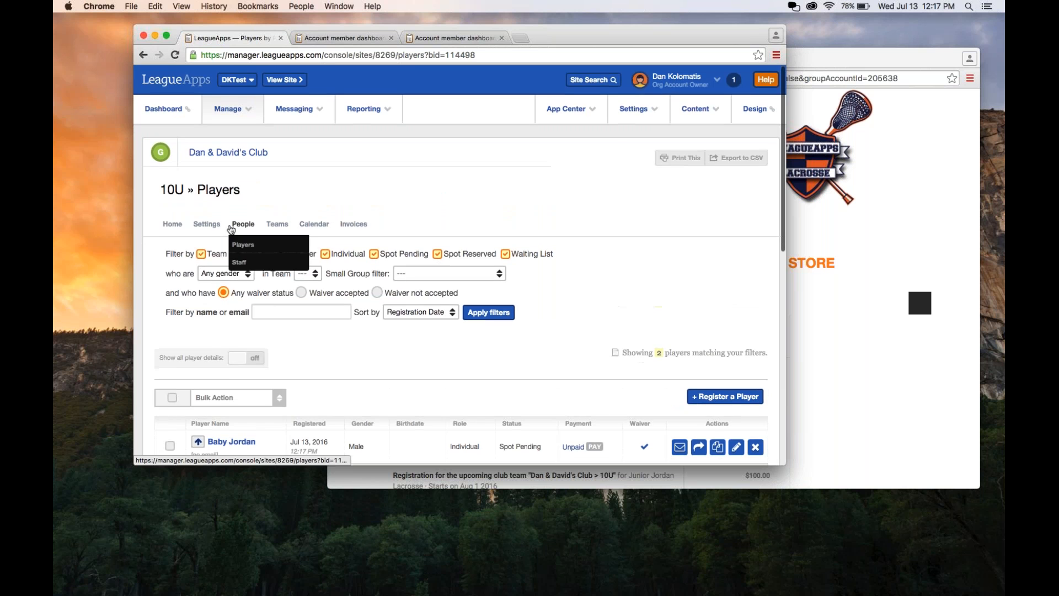
{"action": "left_click", "coordinate": [172, 224]}
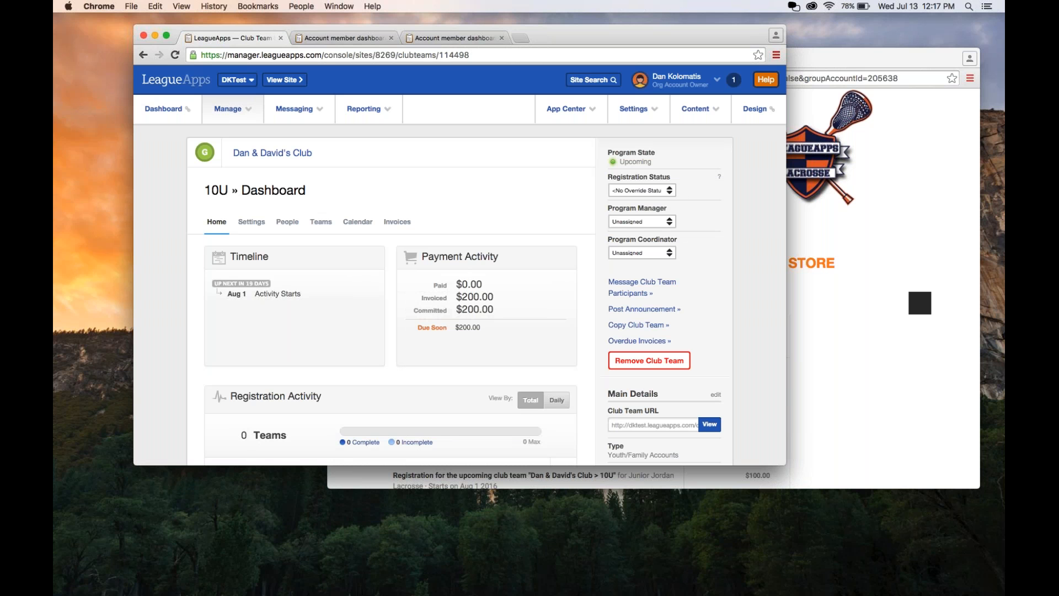
Step: Leave the registration checkout without paying and look over the registered activities on the parent's member dashboard
{"action": "key", "text": "super+Tab"}
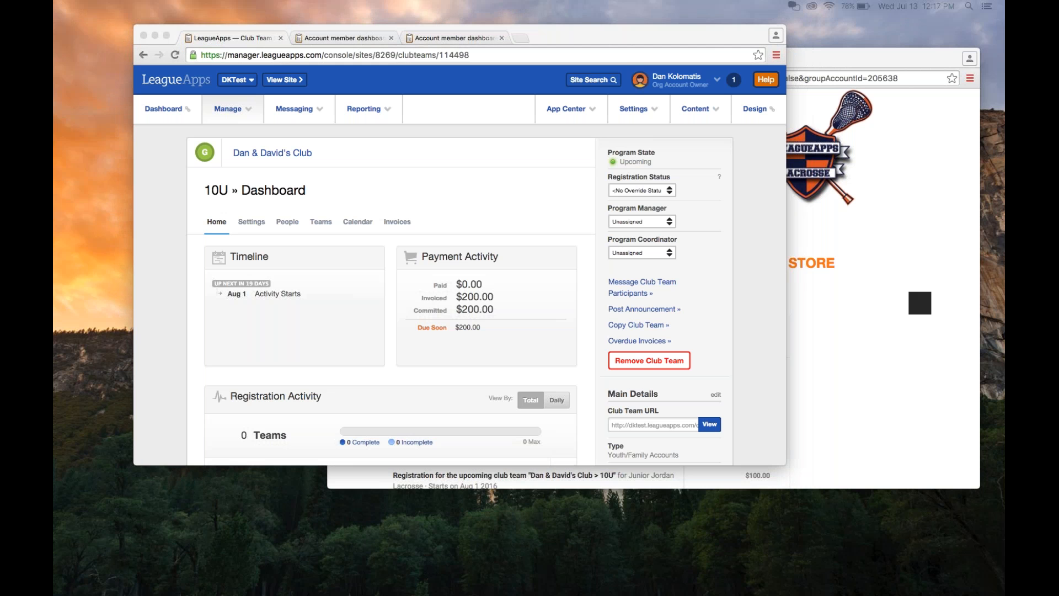
{"action": "left_click", "coordinate": [843, 265]}
{"action": "scroll", "coordinate": [843, 265], "scroll_direction": "down", "scroll_amount": 5}
{"action": "scroll", "coordinate": [844, 264], "scroll_direction": "up", "scroll_amount": 8}
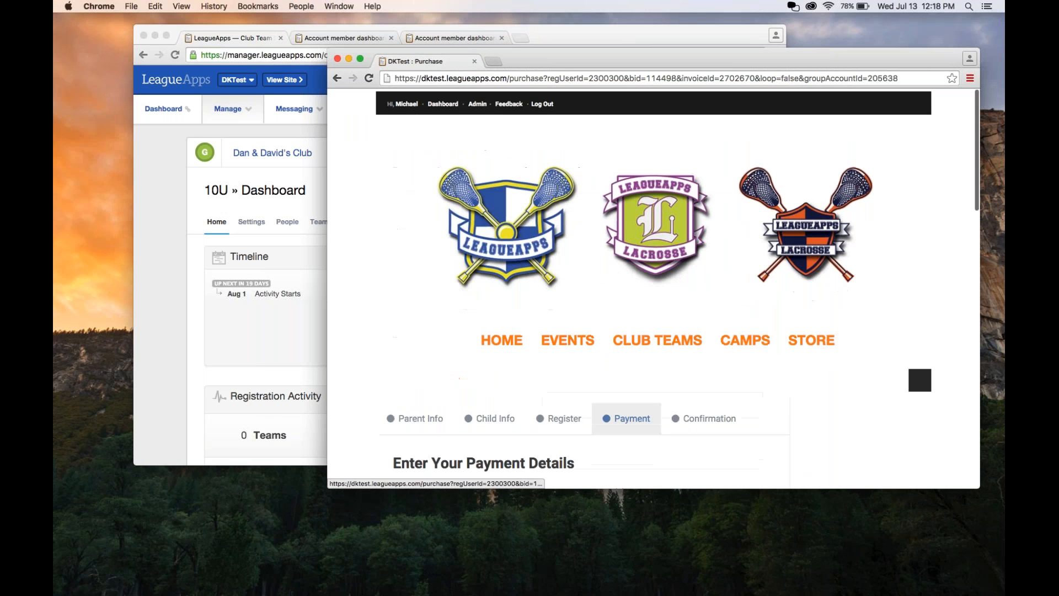
{"action": "left_click", "coordinate": [406, 102]}
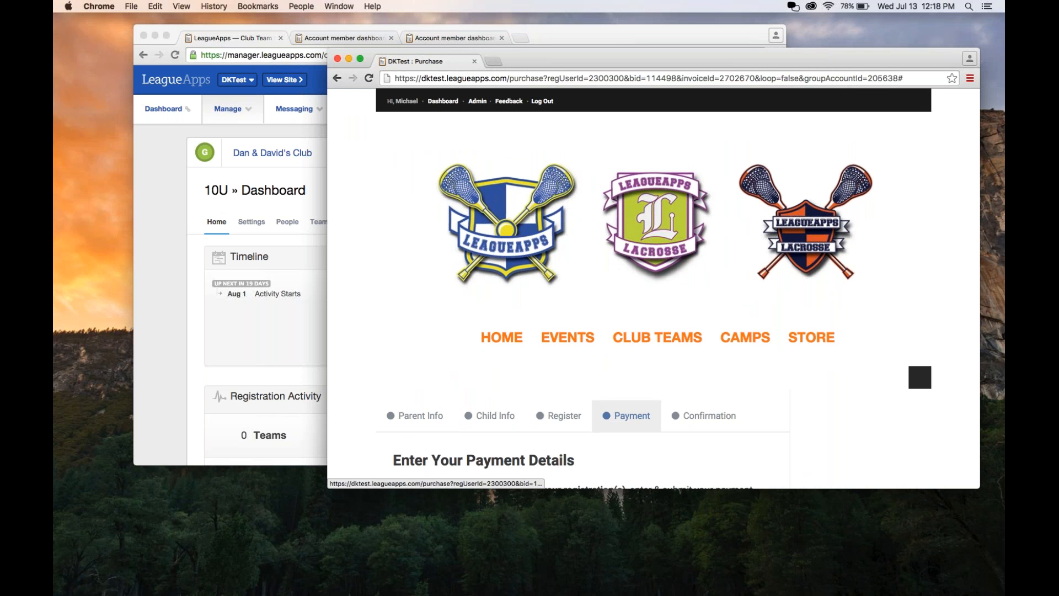
{"action": "left_click", "coordinate": [443, 101]}
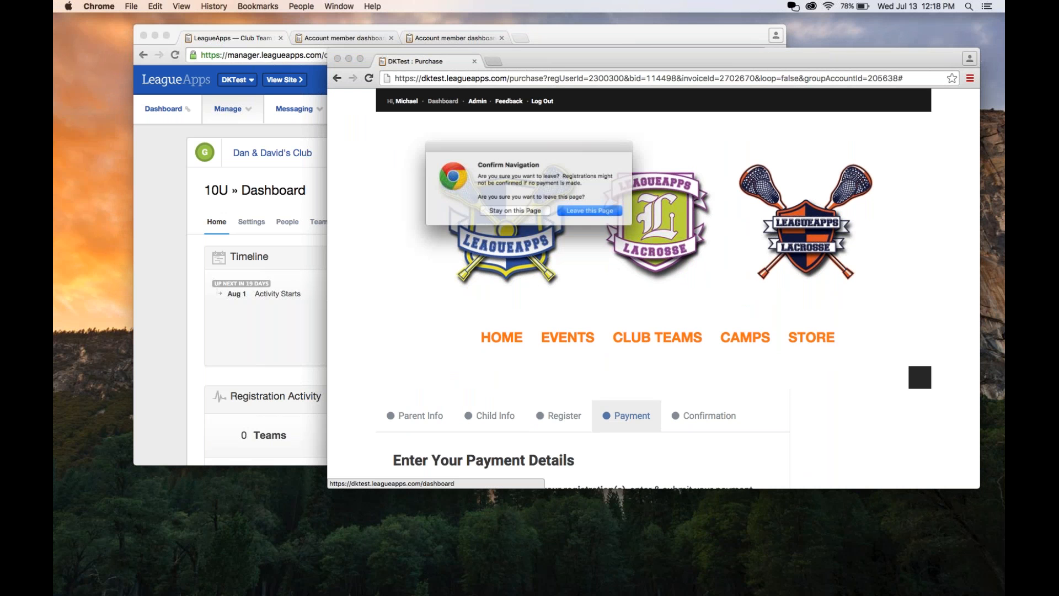
{"action": "left_click", "coordinate": [592, 214]}
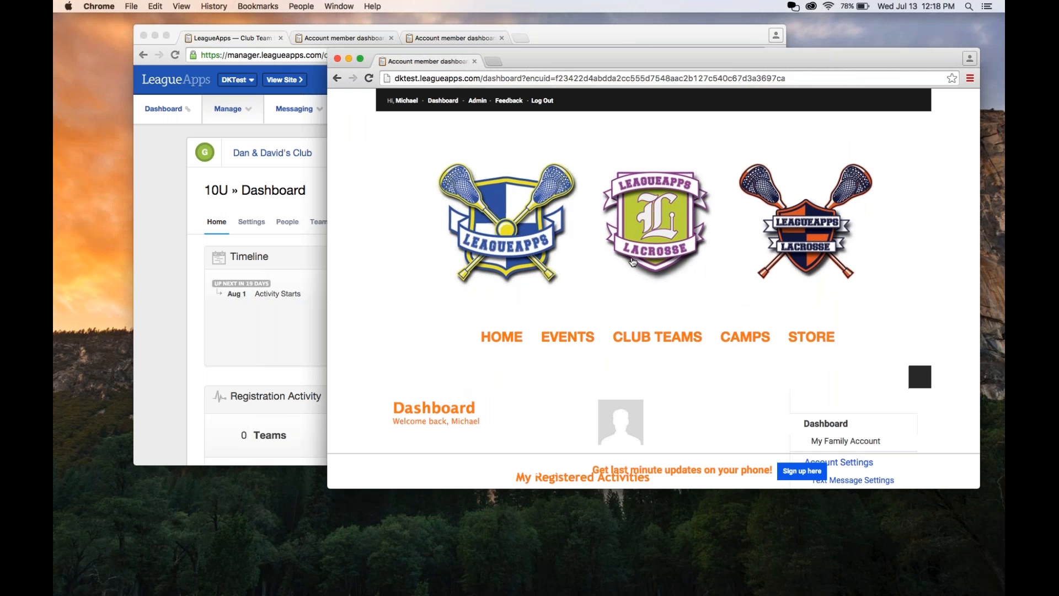
{"action": "scroll", "coordinate": [582, 287], "scroll_direction": "down", "scroll_amount": 10}
{"action": "scroll", "coordinate": [635, 458], "scroll_direction": "down", "scroll_amount": 5}
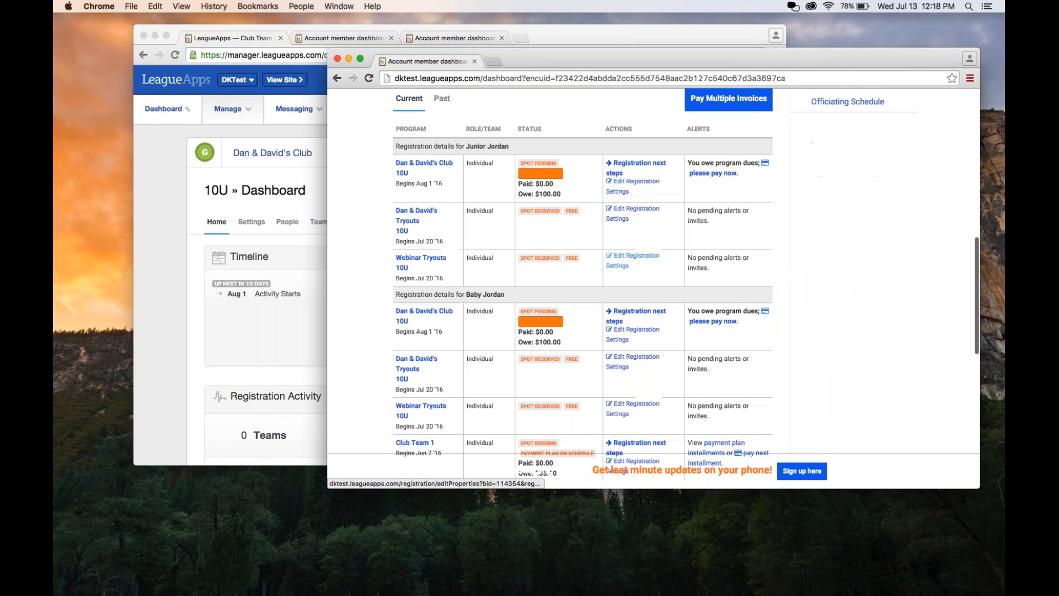